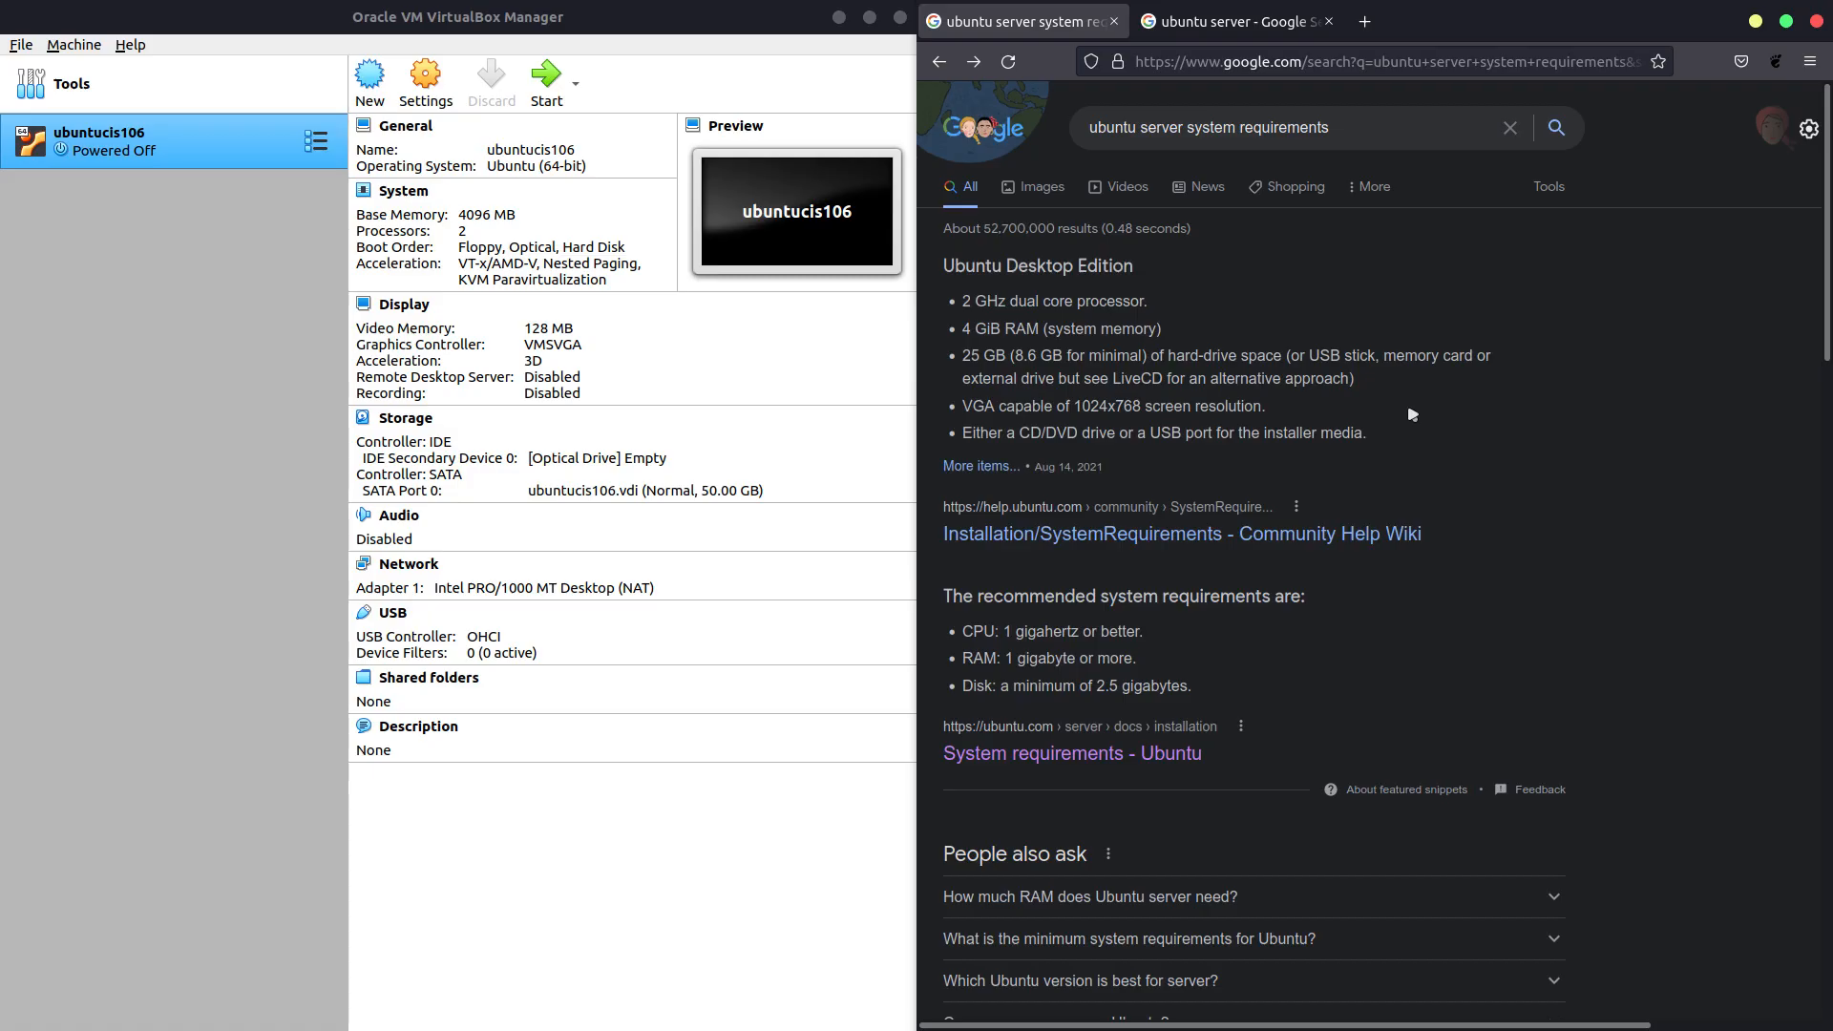
Open the Ubuntu Server download page from the search results and show Option 2, manual installation.
left_click(1207, 41)
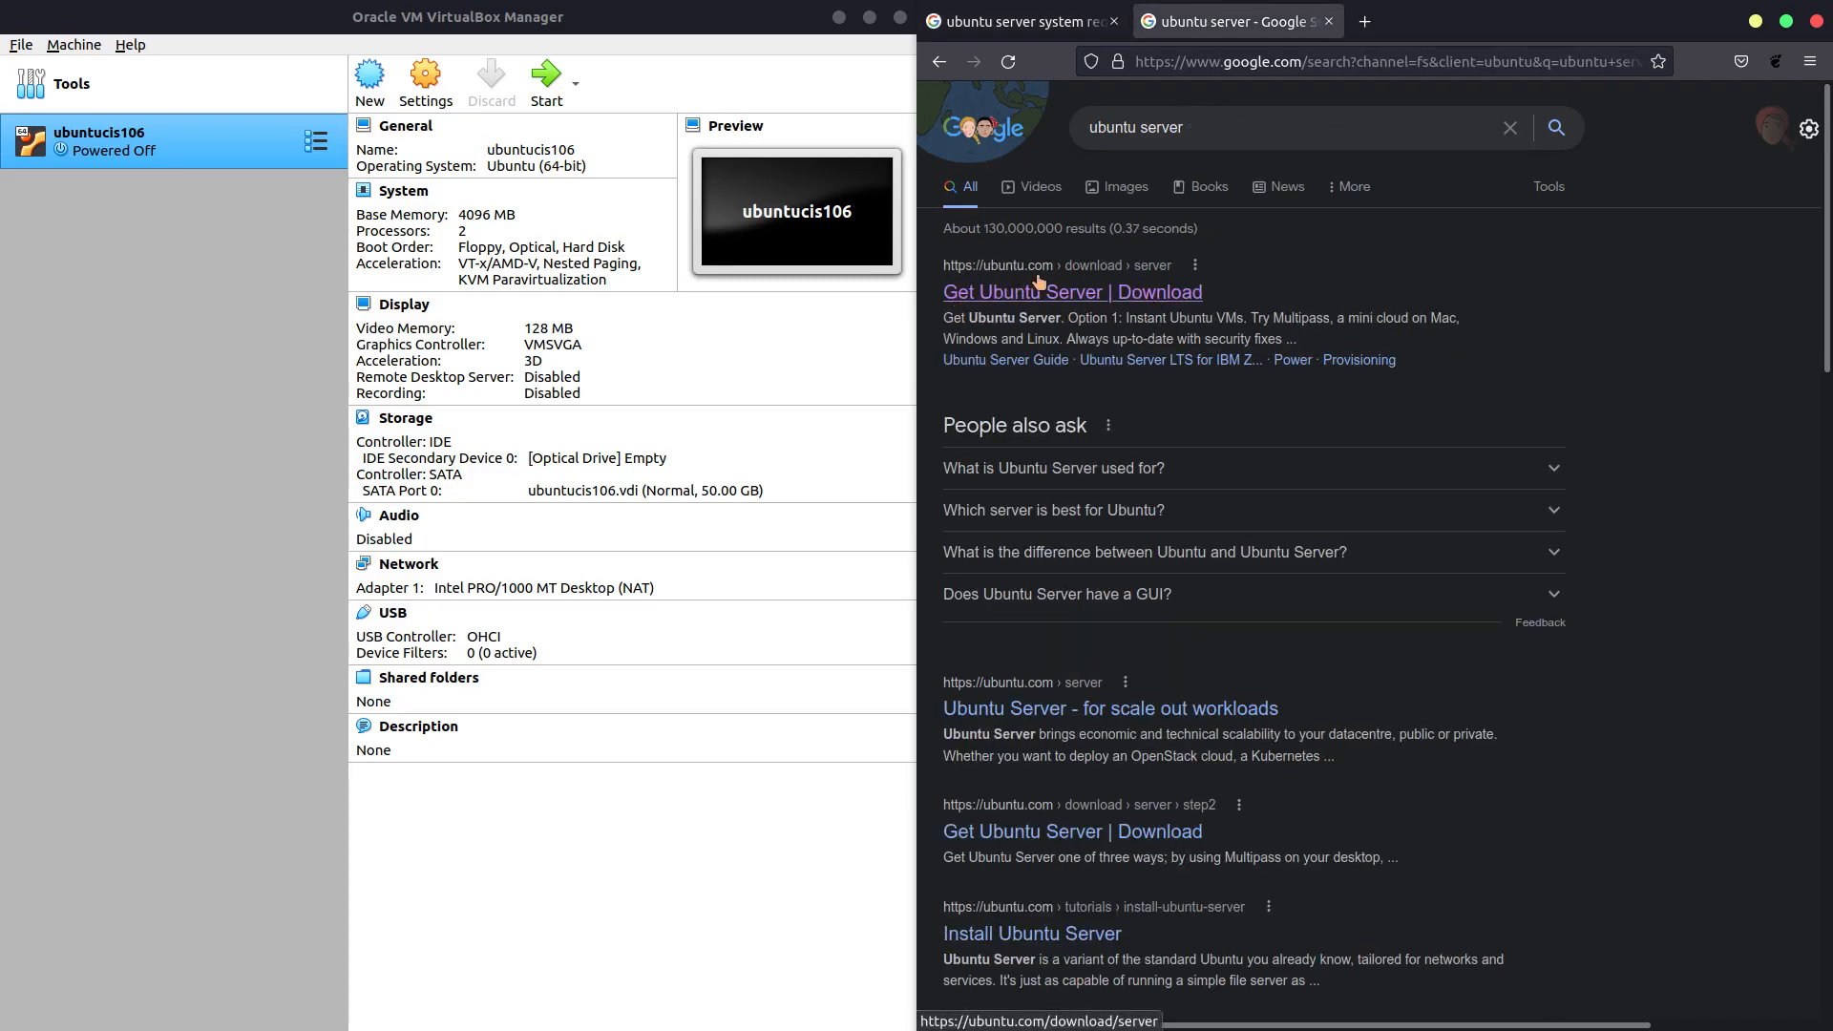
left_click(1014, 301)
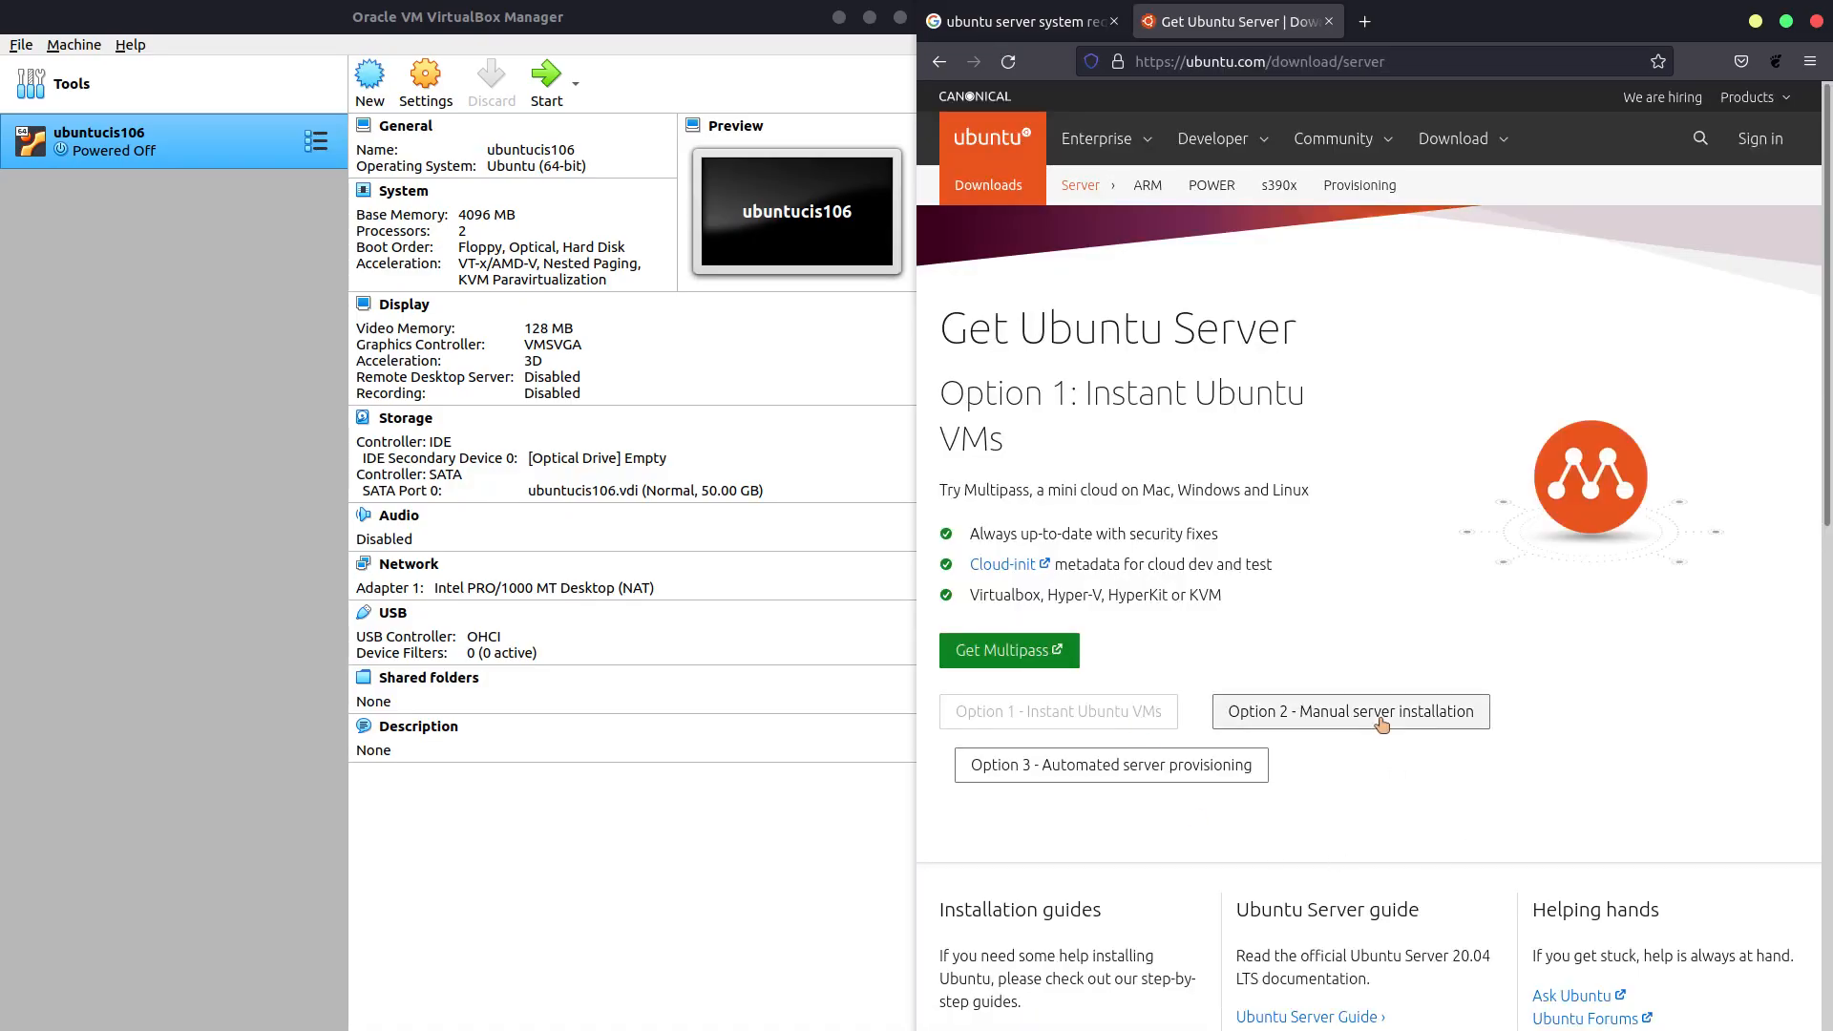
left_click(1382, 725)
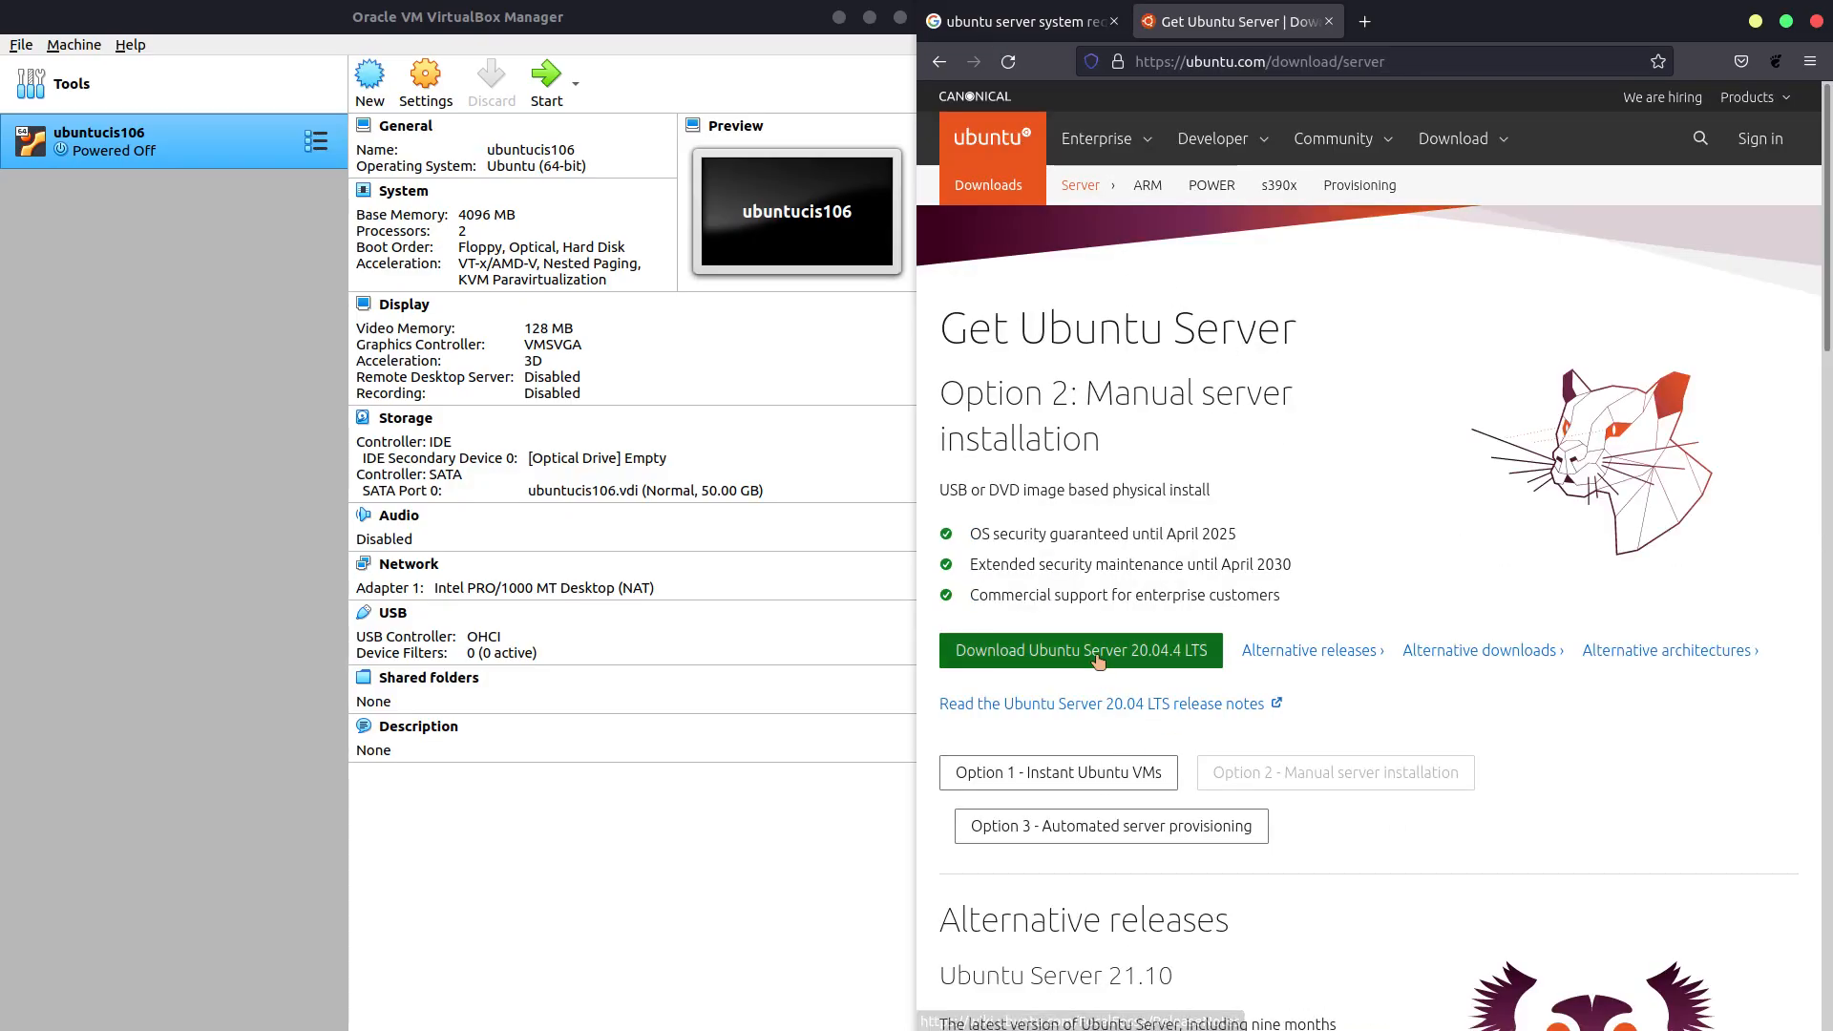
Start the Ubuntu Server 20.04.4 LTS download, cancel the file prompt, and return to the system requirements results.
left_click(1066, 657)
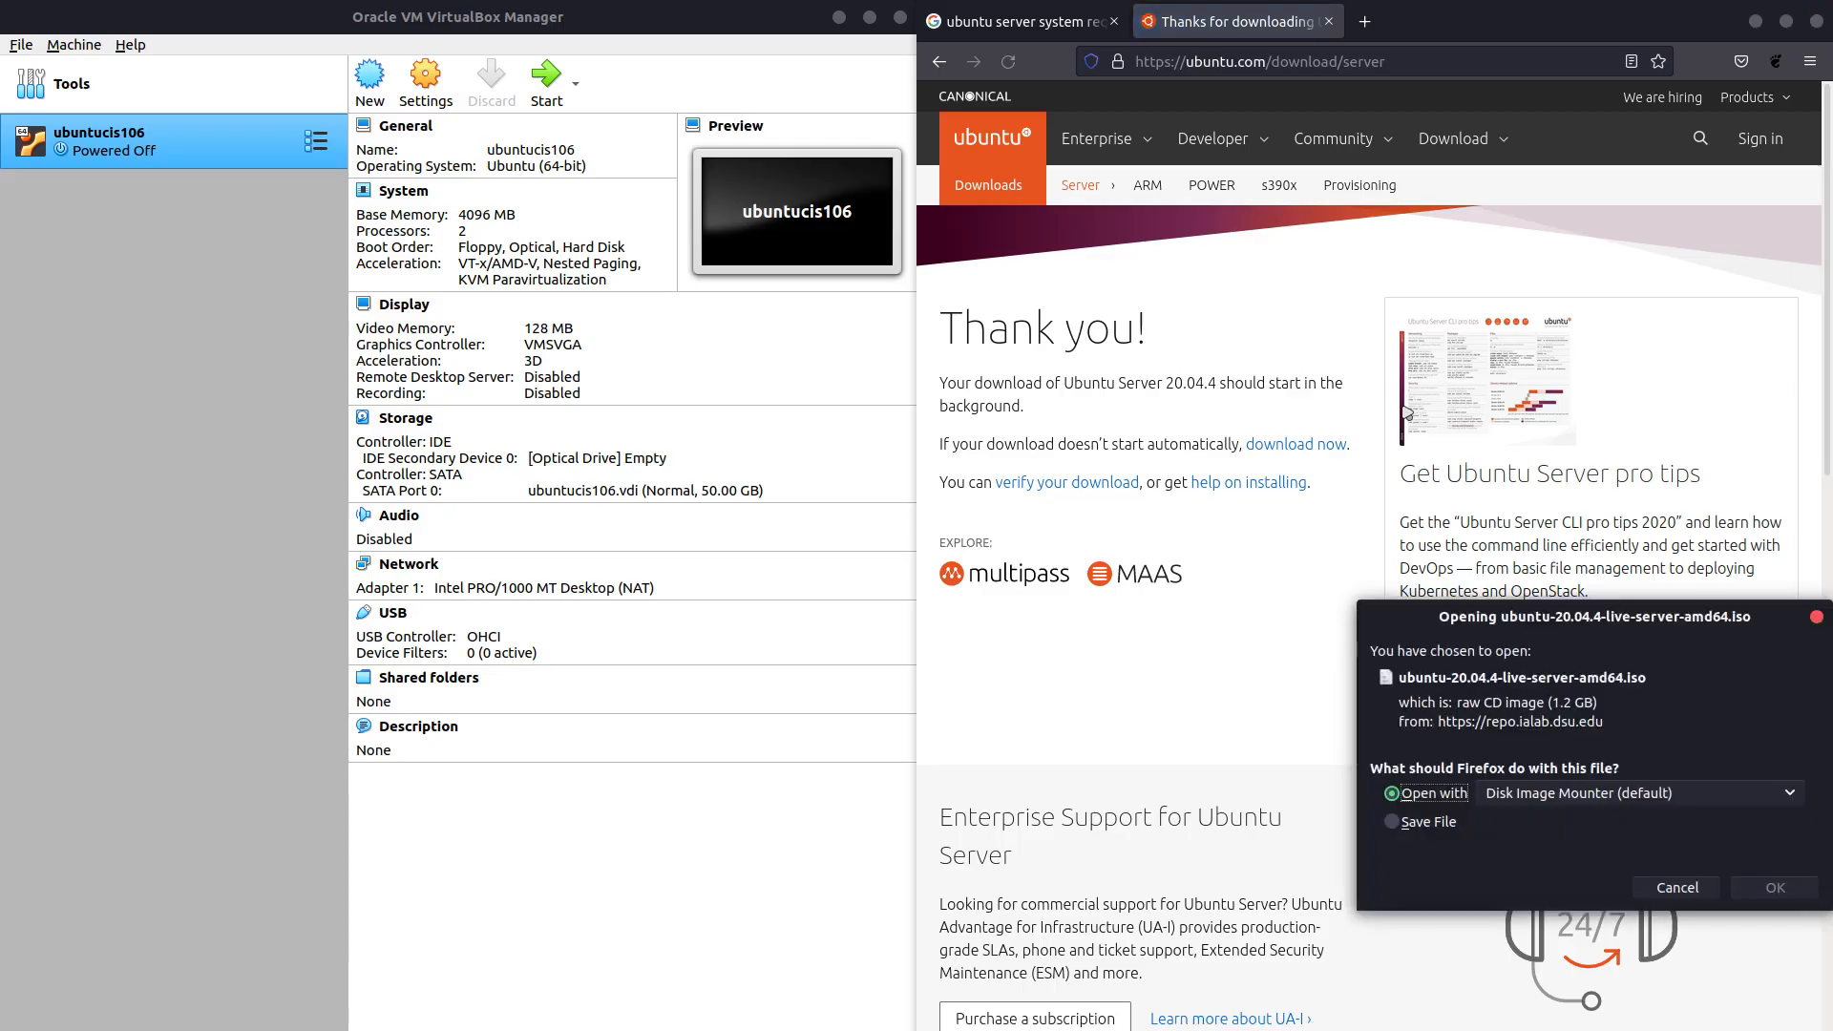
left_click(1448, 824)
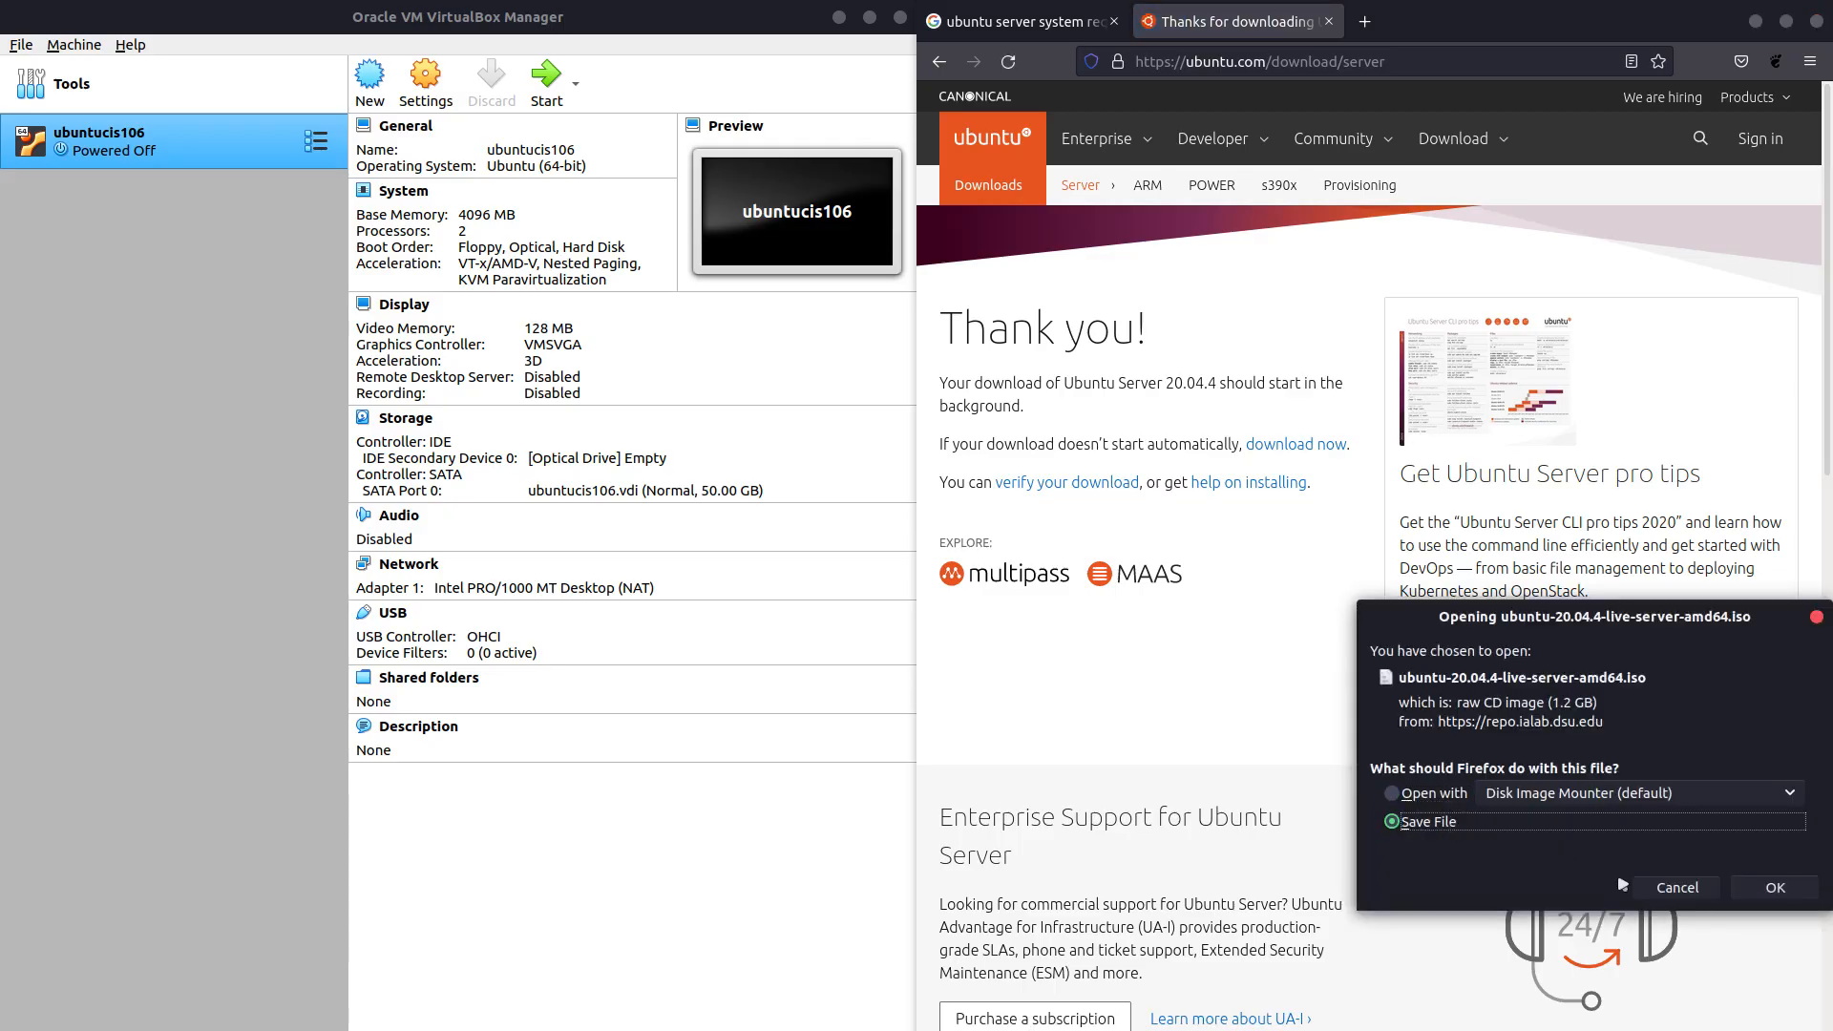
left_click(1695, 887)
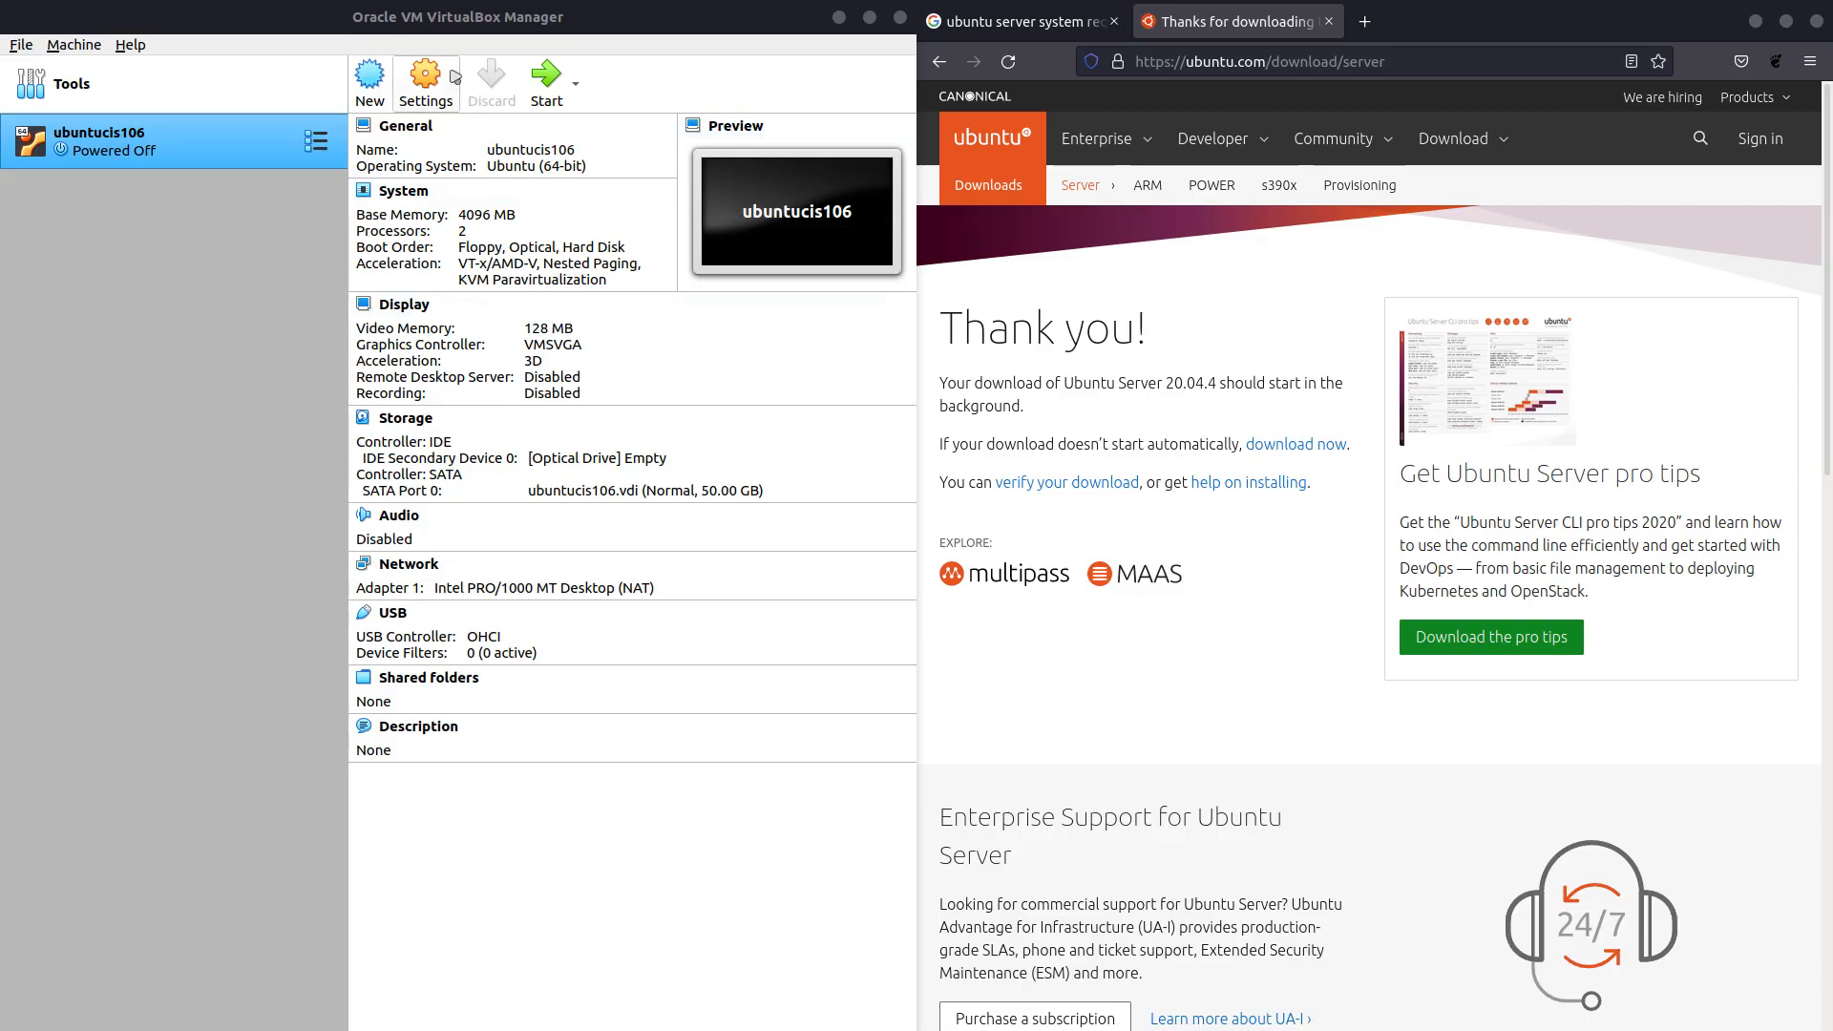
left_click(1050, 19)
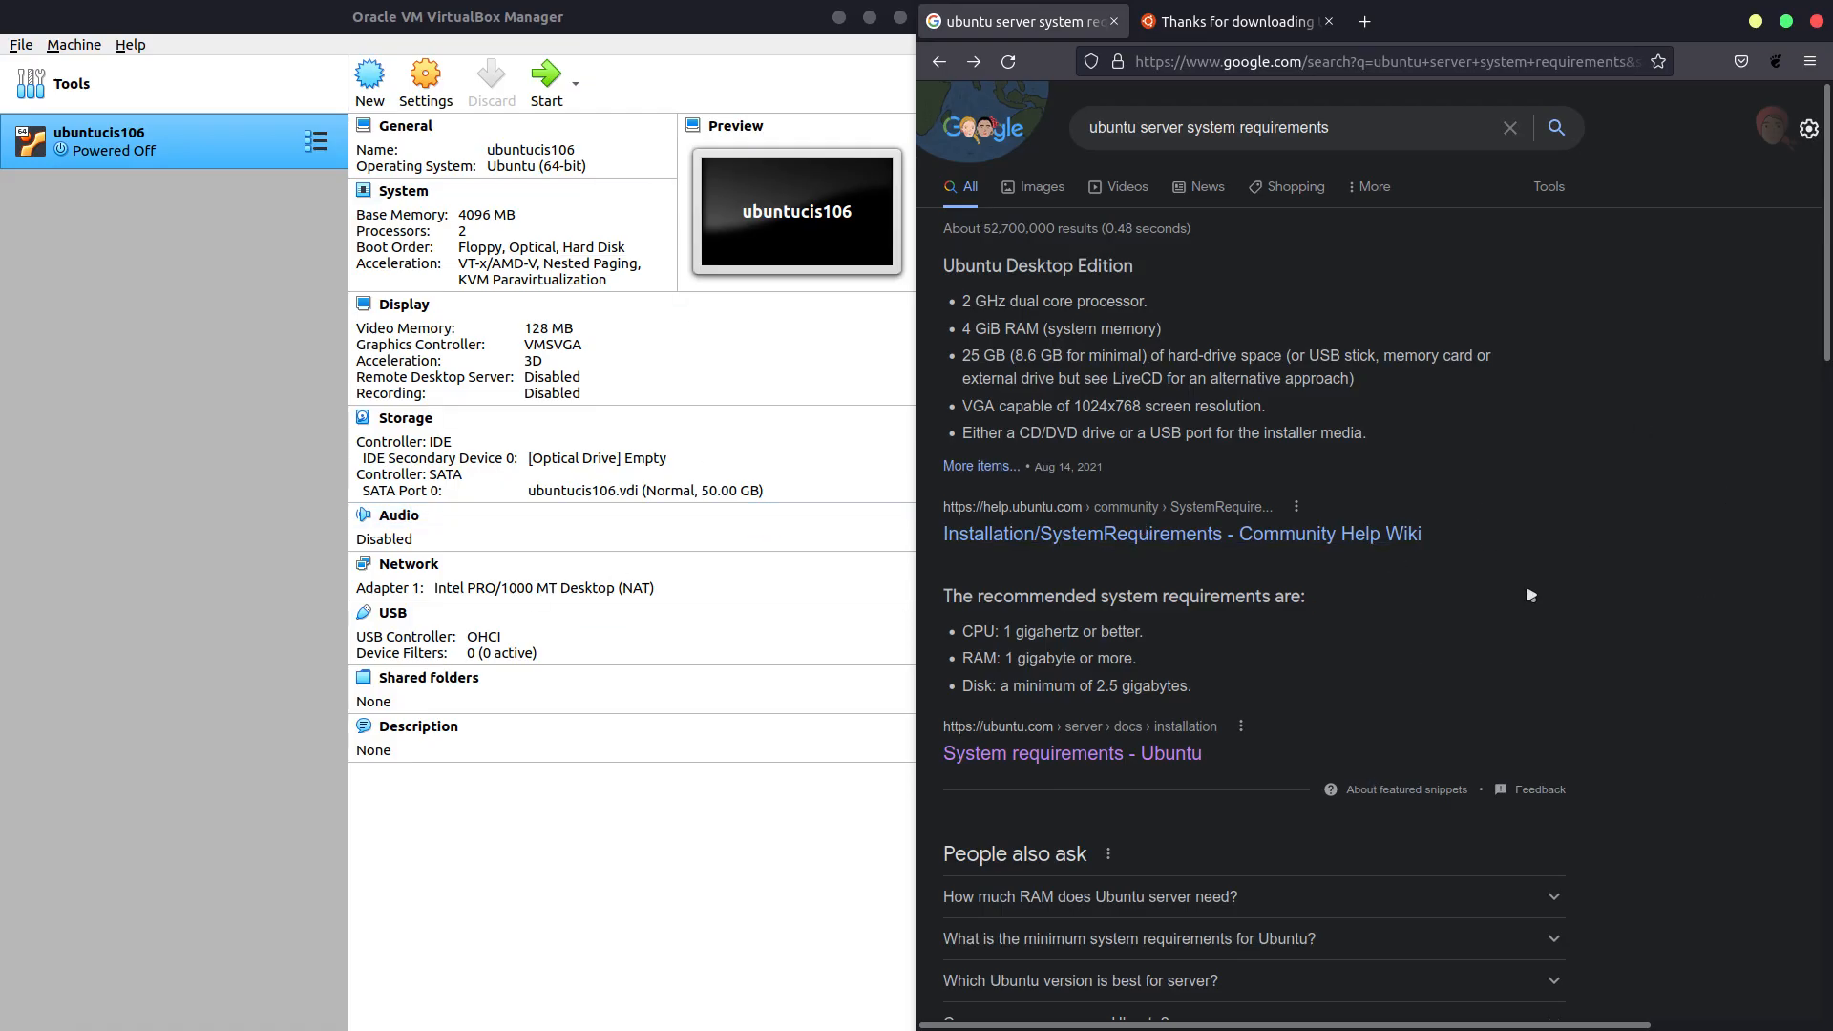
Open the 'System requirements - Ubuntu' docs and select the 'Disk: a minimum of 2.5 gigabytes' line.
left_click(1093, 753)
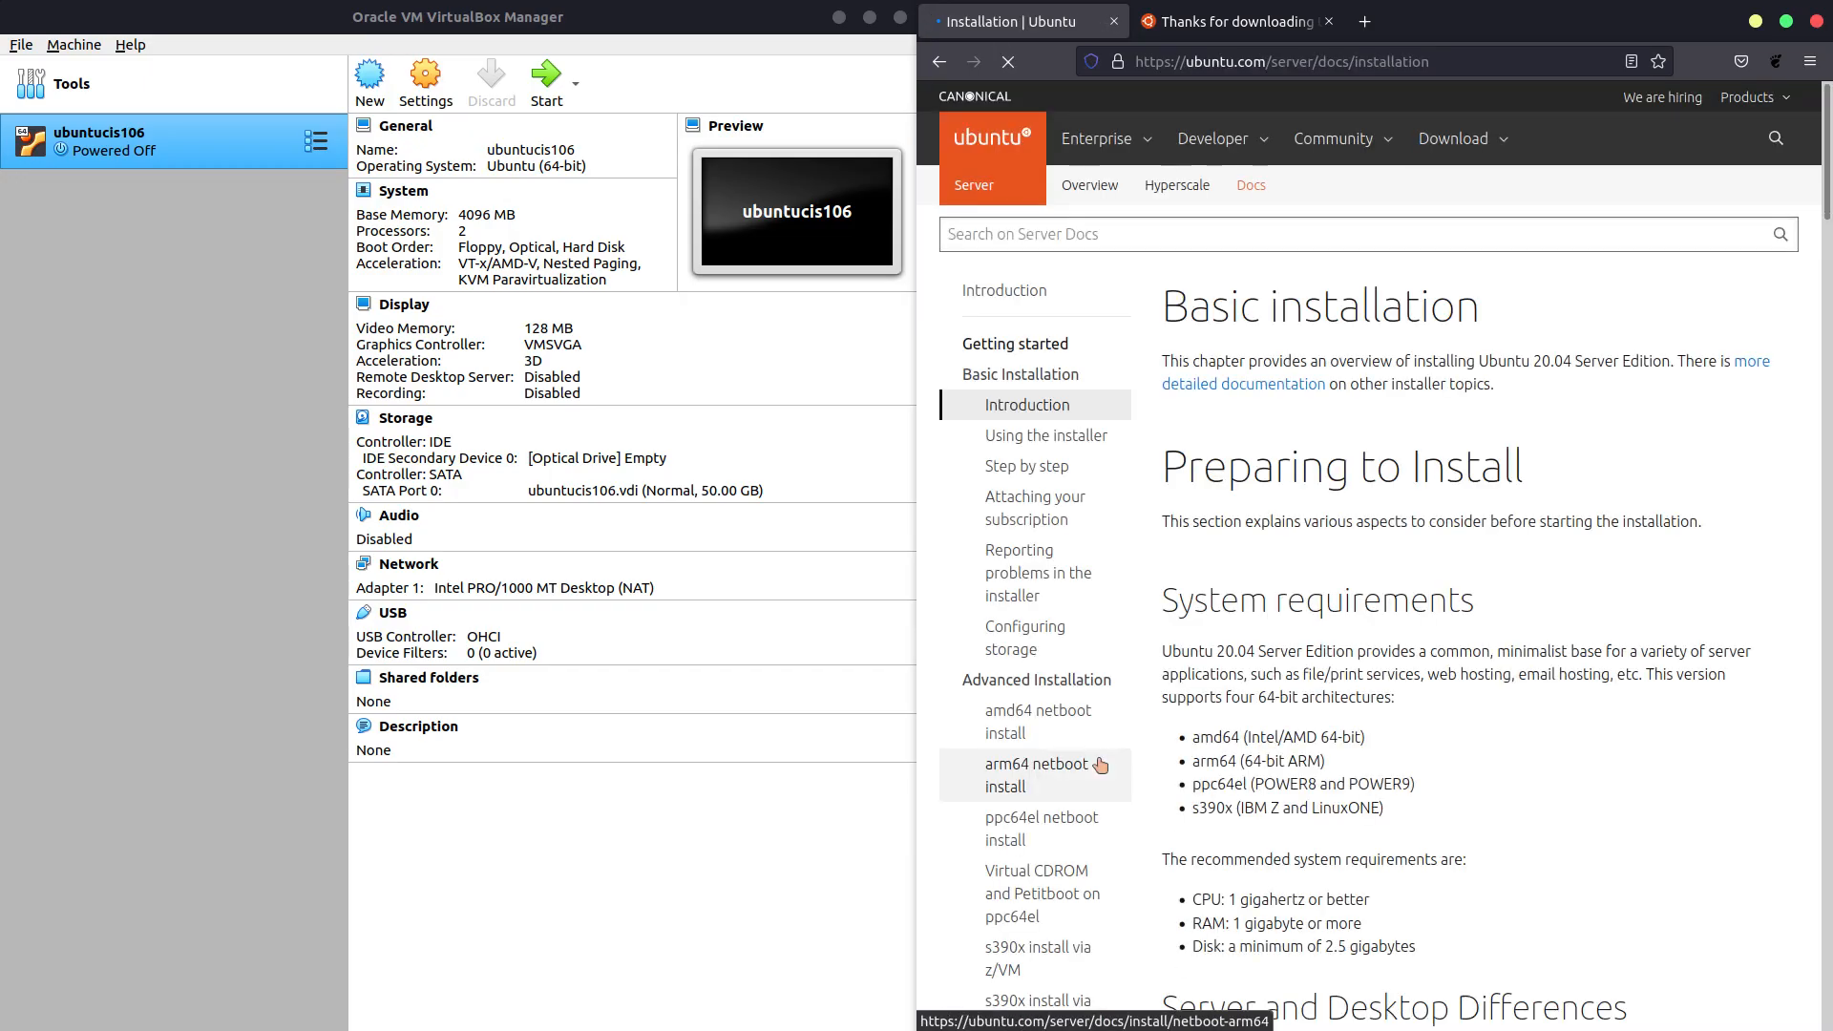
scroll(1327, 668, "down", 4)
scroll(1253, 410, "up", 2)
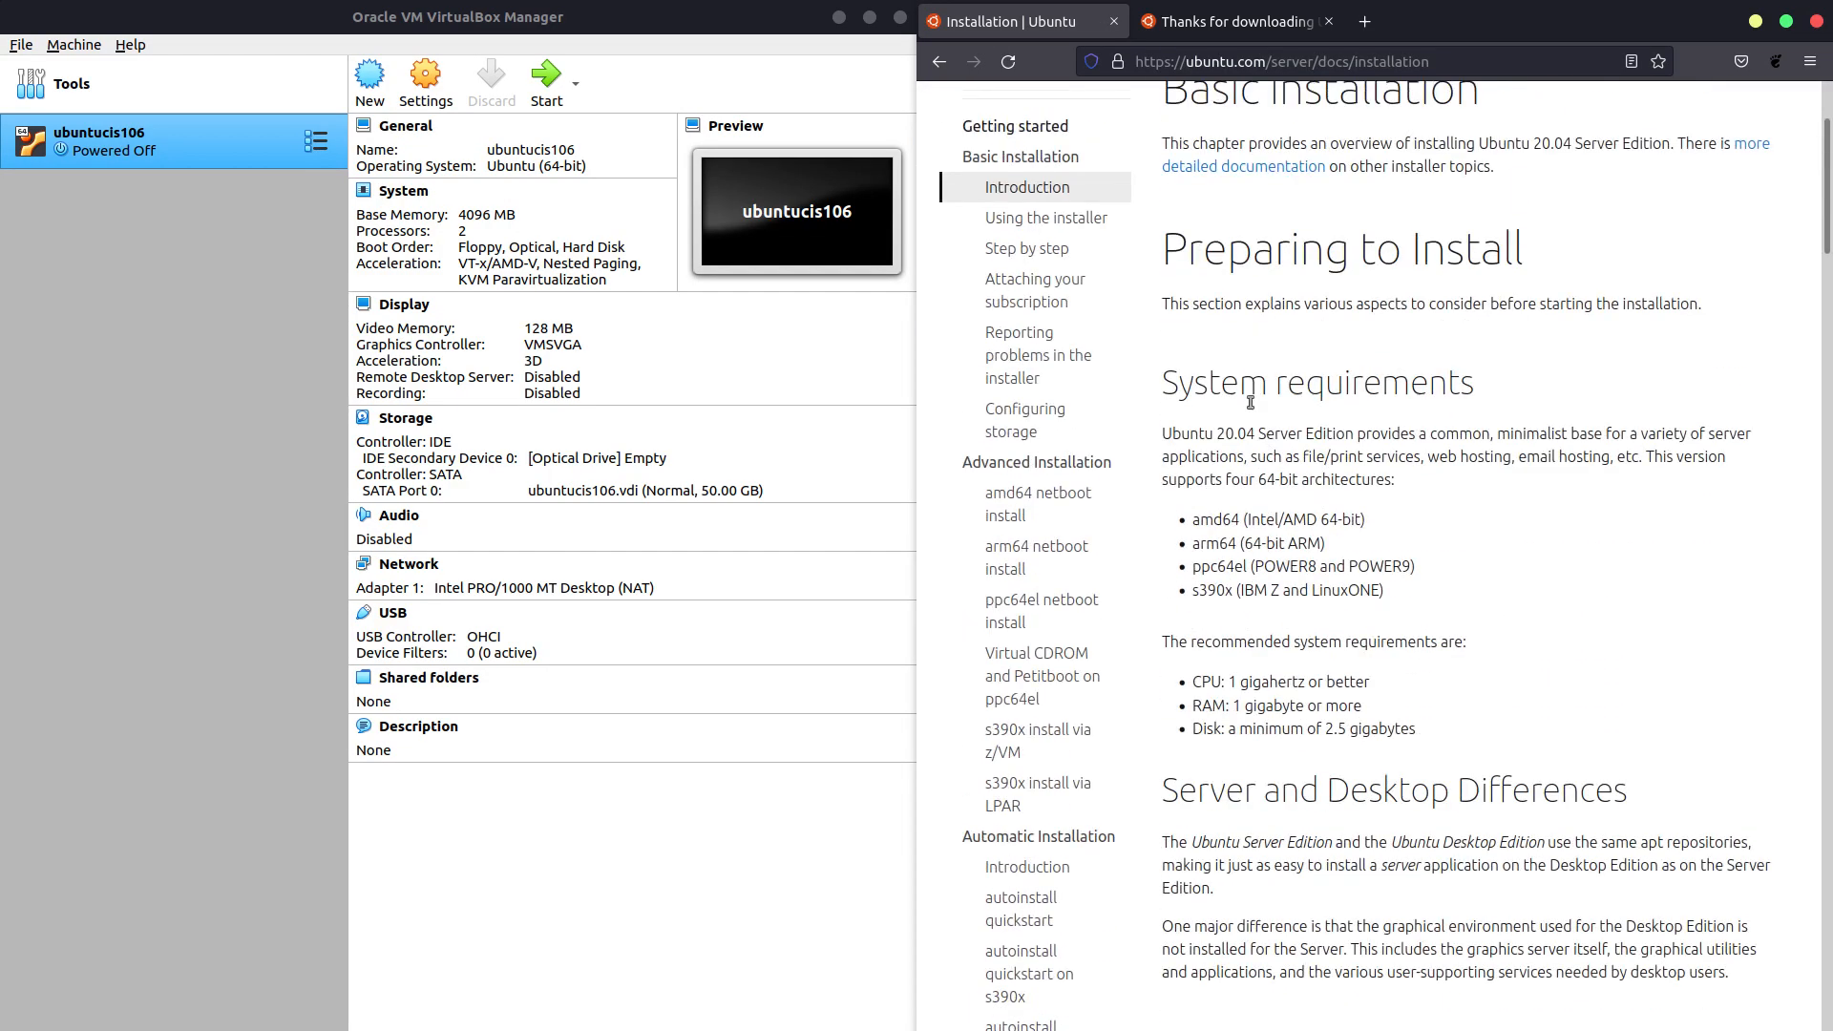
mouse_move(1362, 706)
left_mouse_down()
mouse_move(1015, 703)
mouse_move(1347, 708)
left_mouse_up()
triple_click(1332, 736)
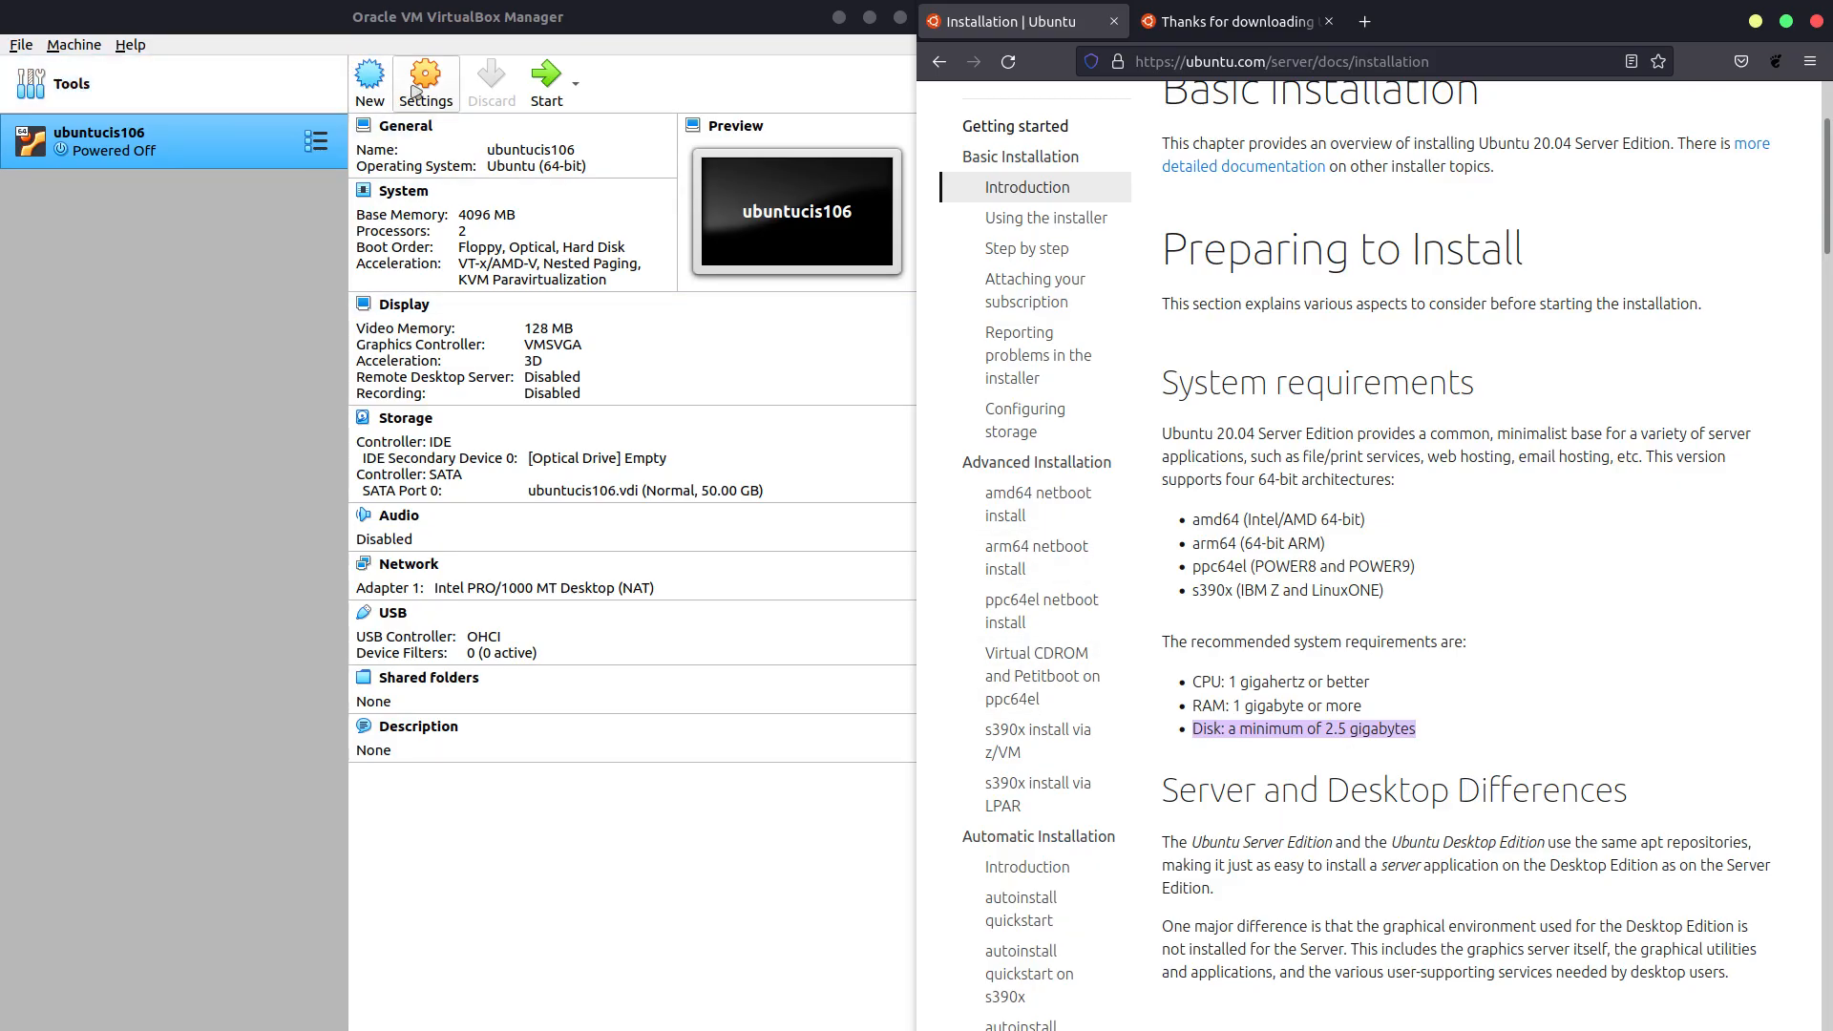
Start a new Ubuntu VM named 'ubuntu server - web server' with the suggested 1024 MB memory.
left_click(380, 84)
left_click(380, 84)
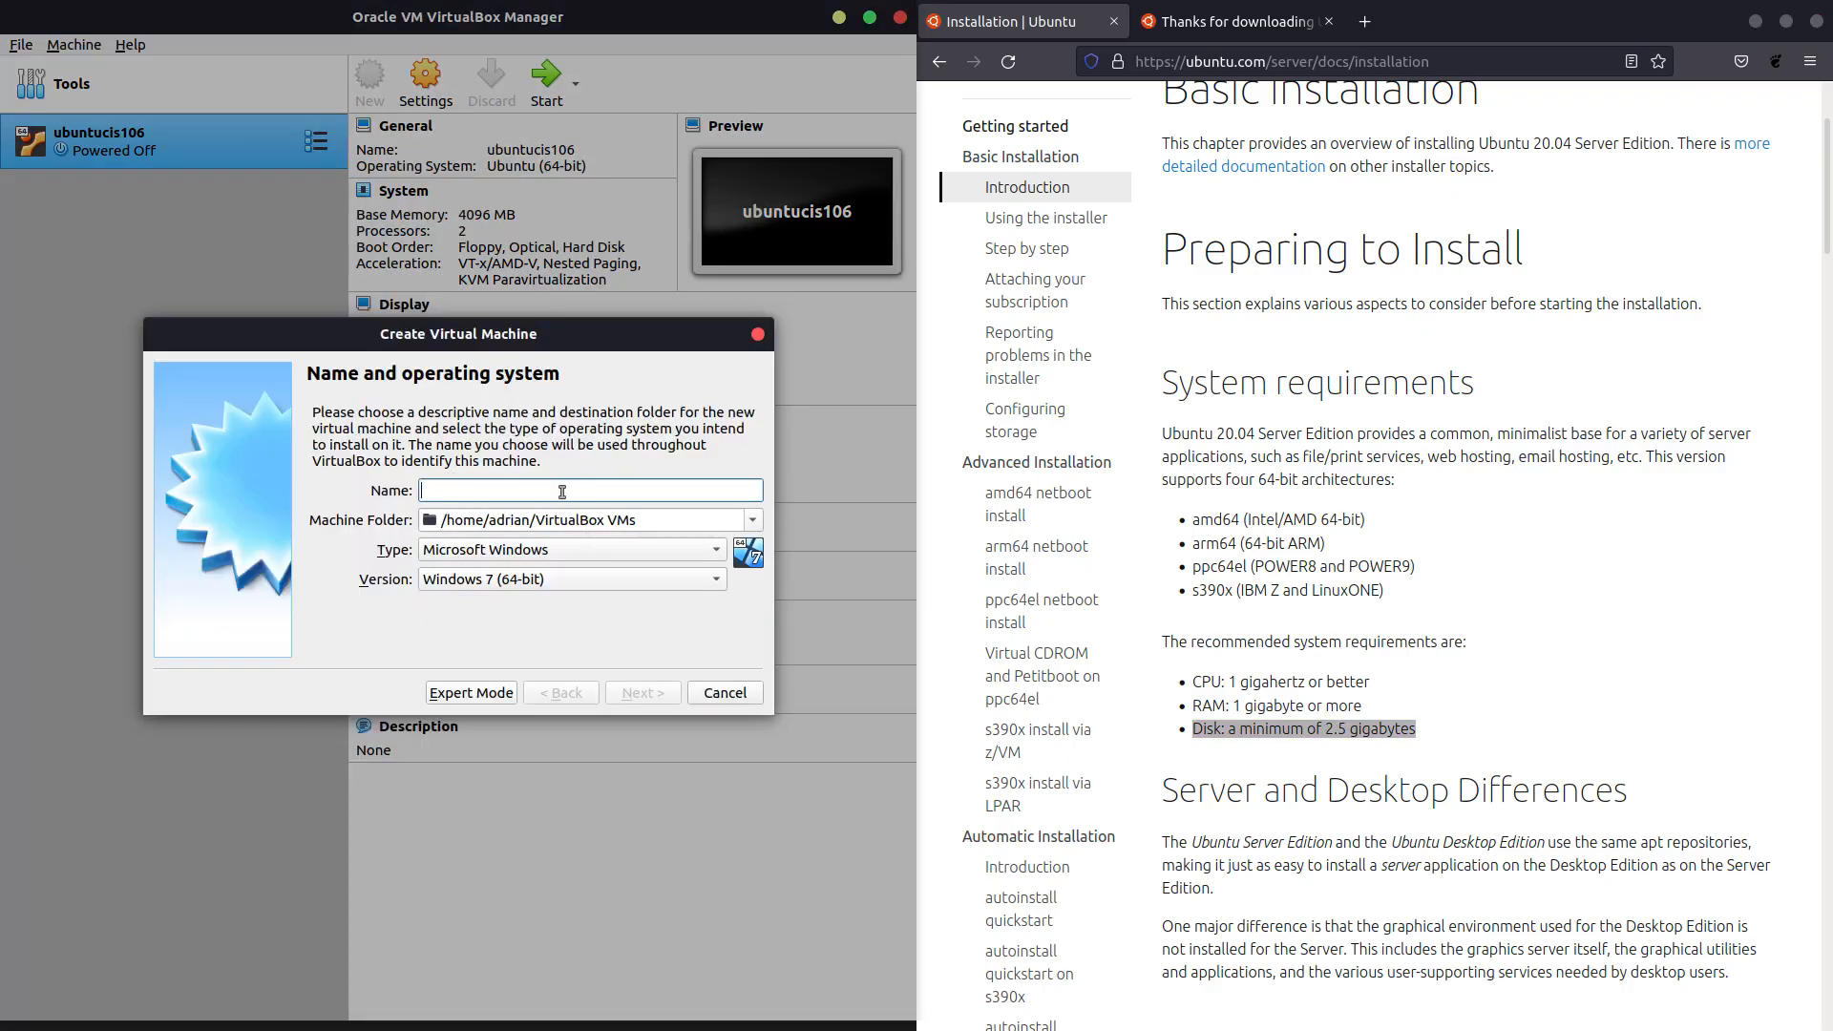
type("ubuntu server - web server")
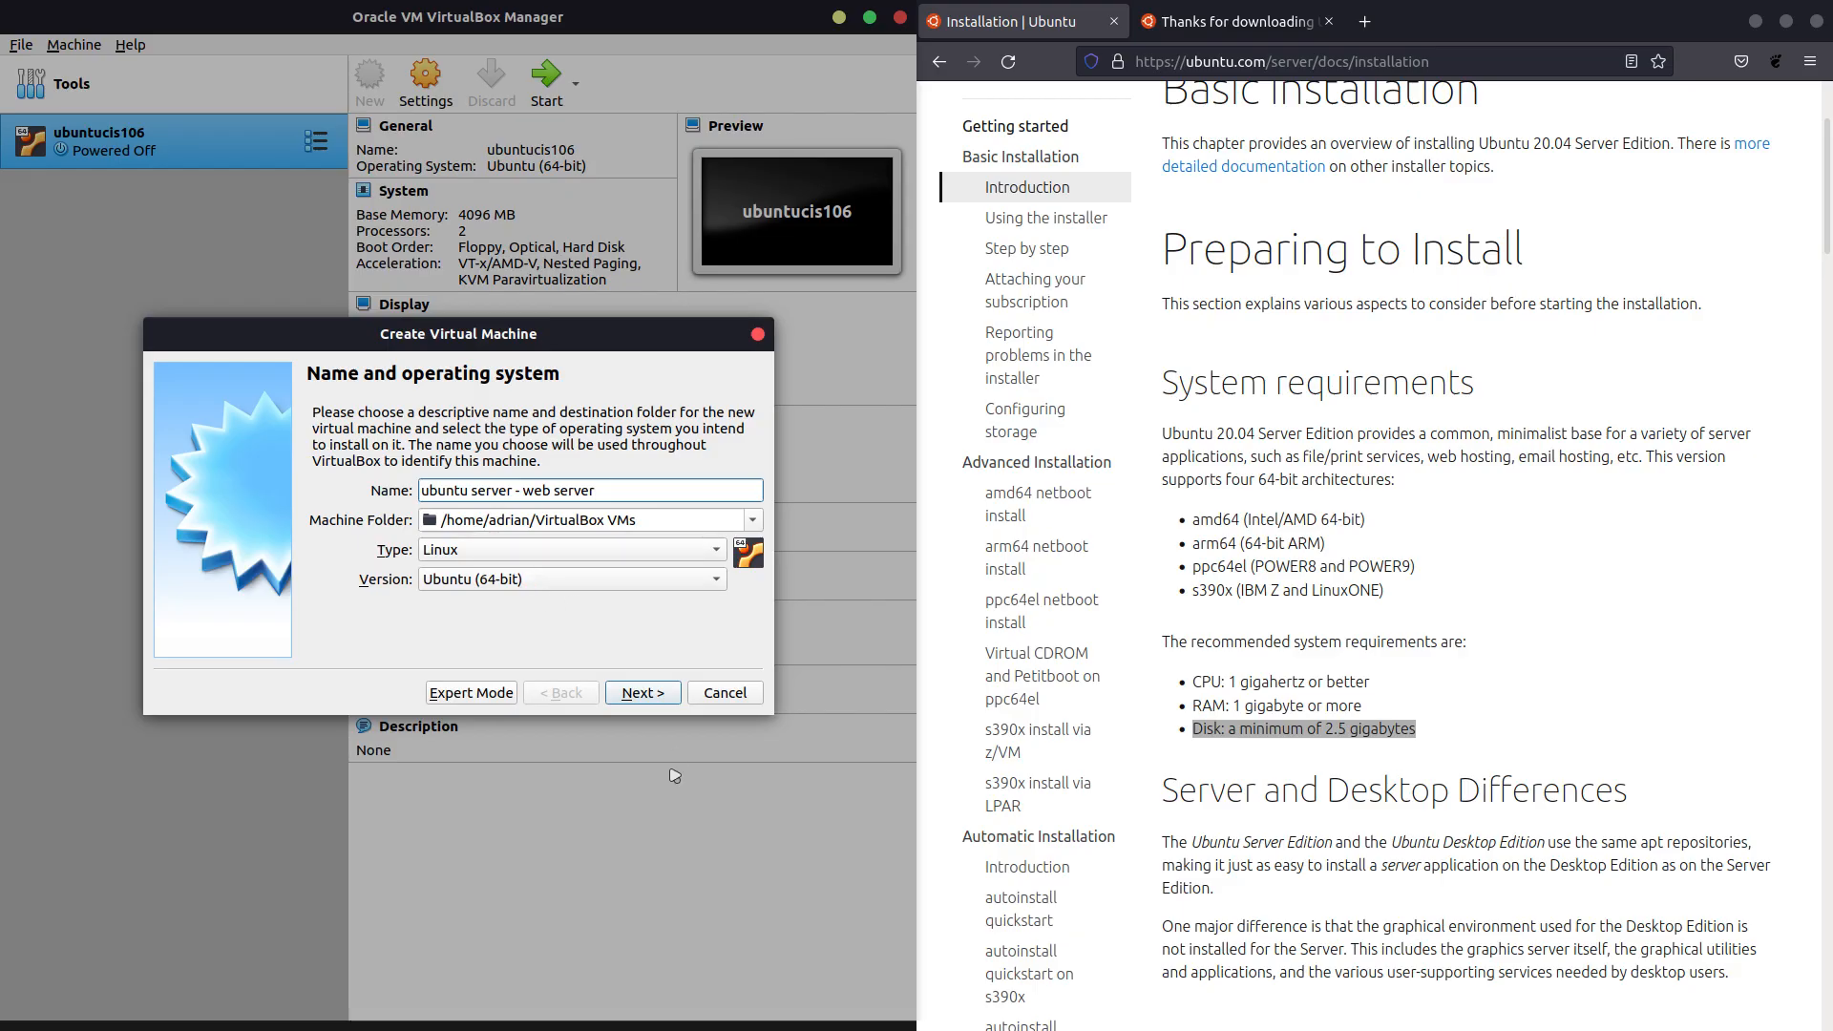
left_click(651, 692)
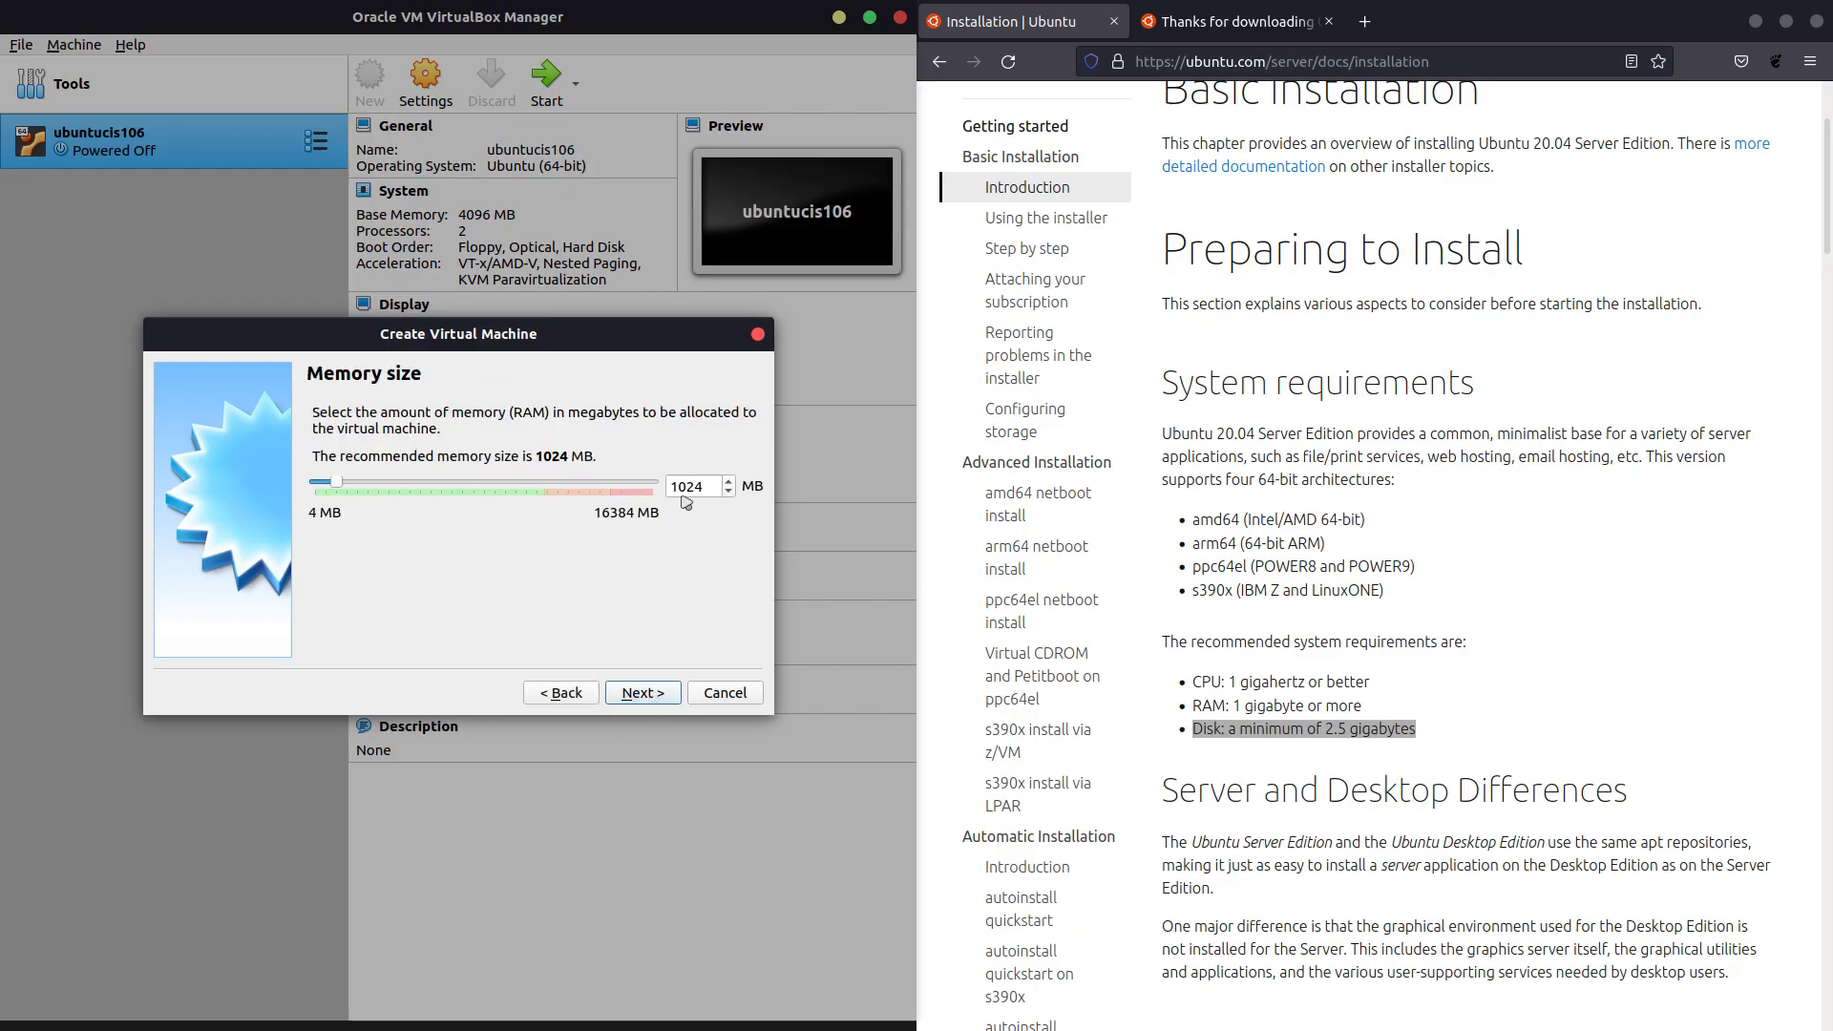
left_click(639, 693)
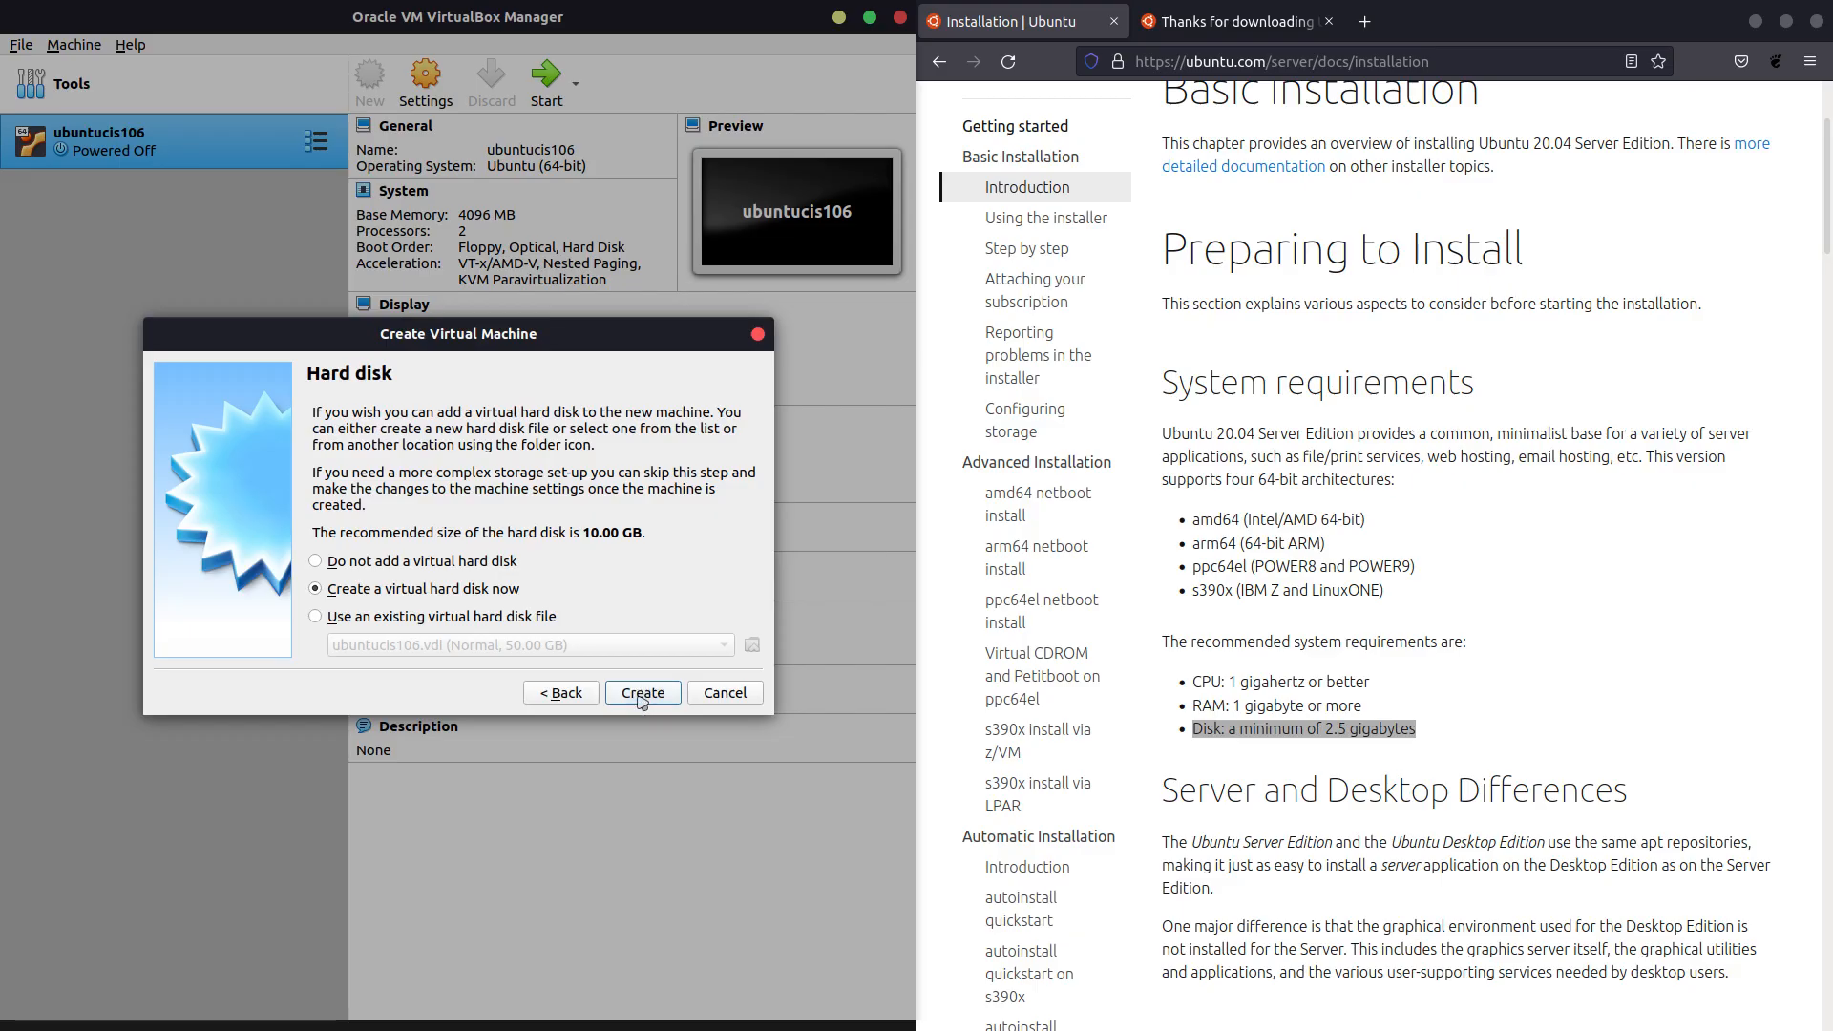
Create a new dynamically allocated VDI disk of 15 GB for the VM.
left_click(639, 701)
left_click(647, 731)
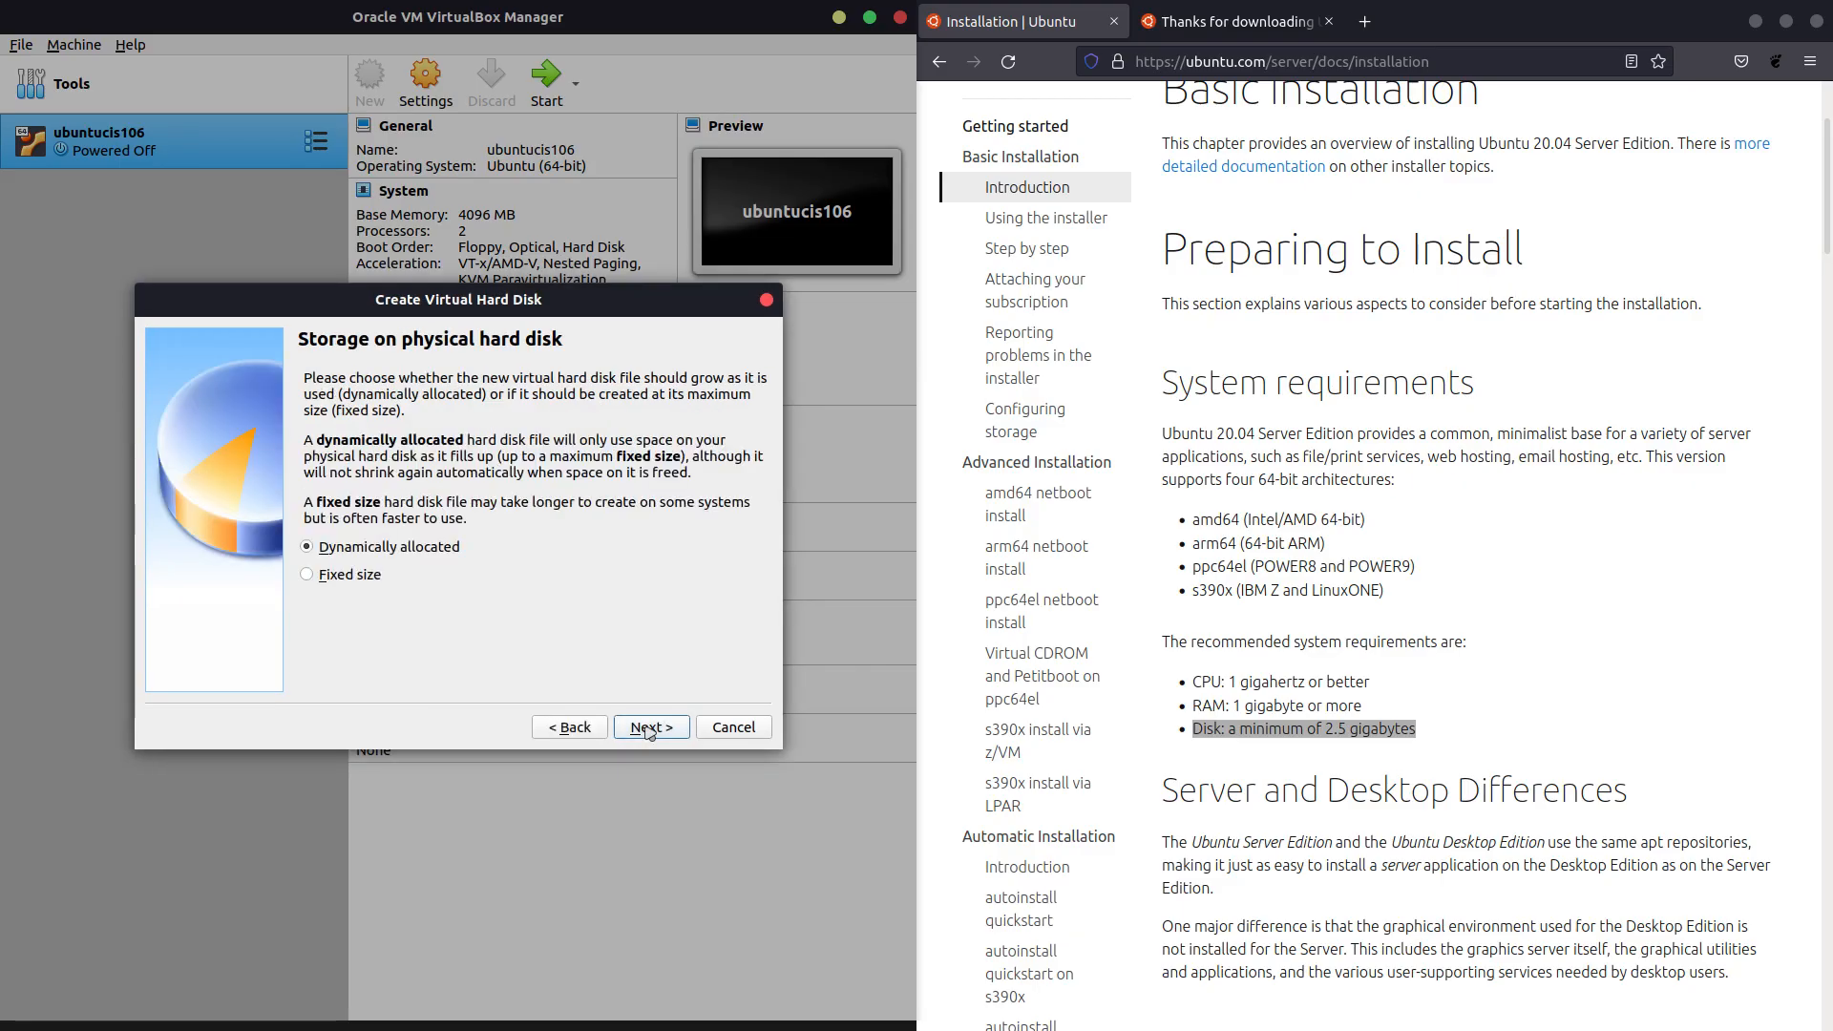
left_click(649, 730)
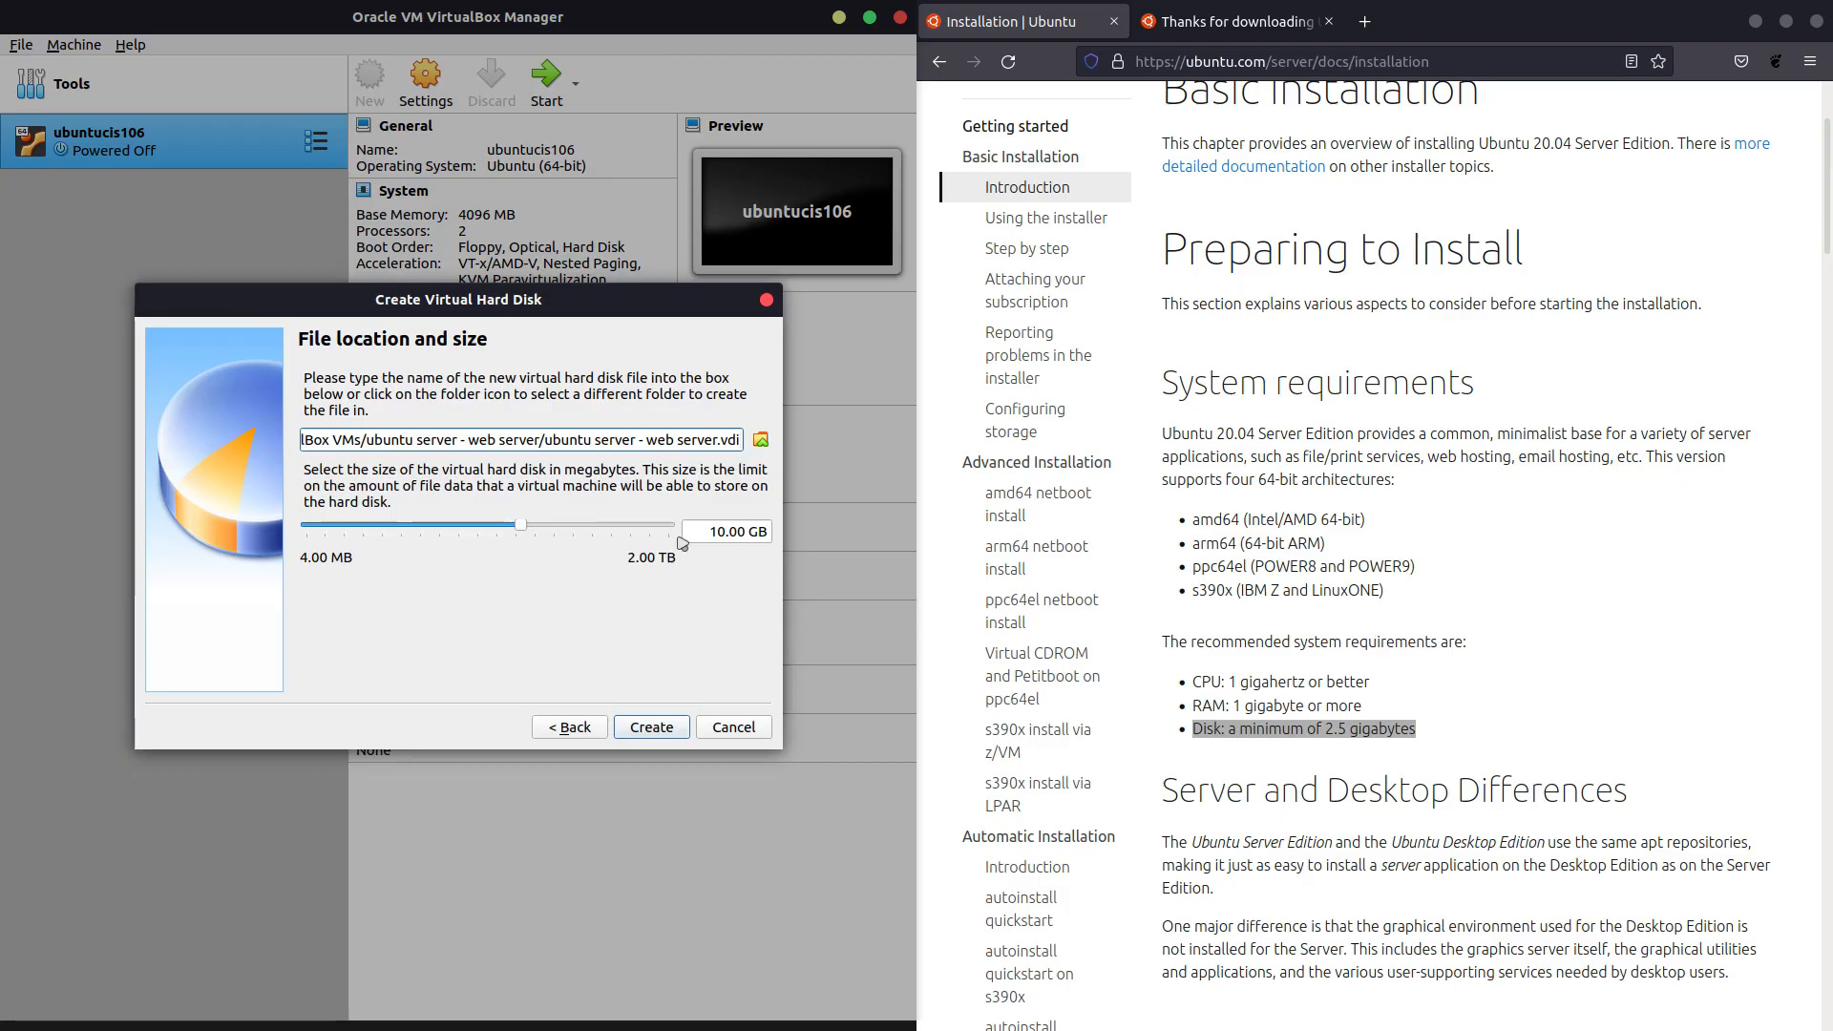
double_click(711, 532)
type("15")
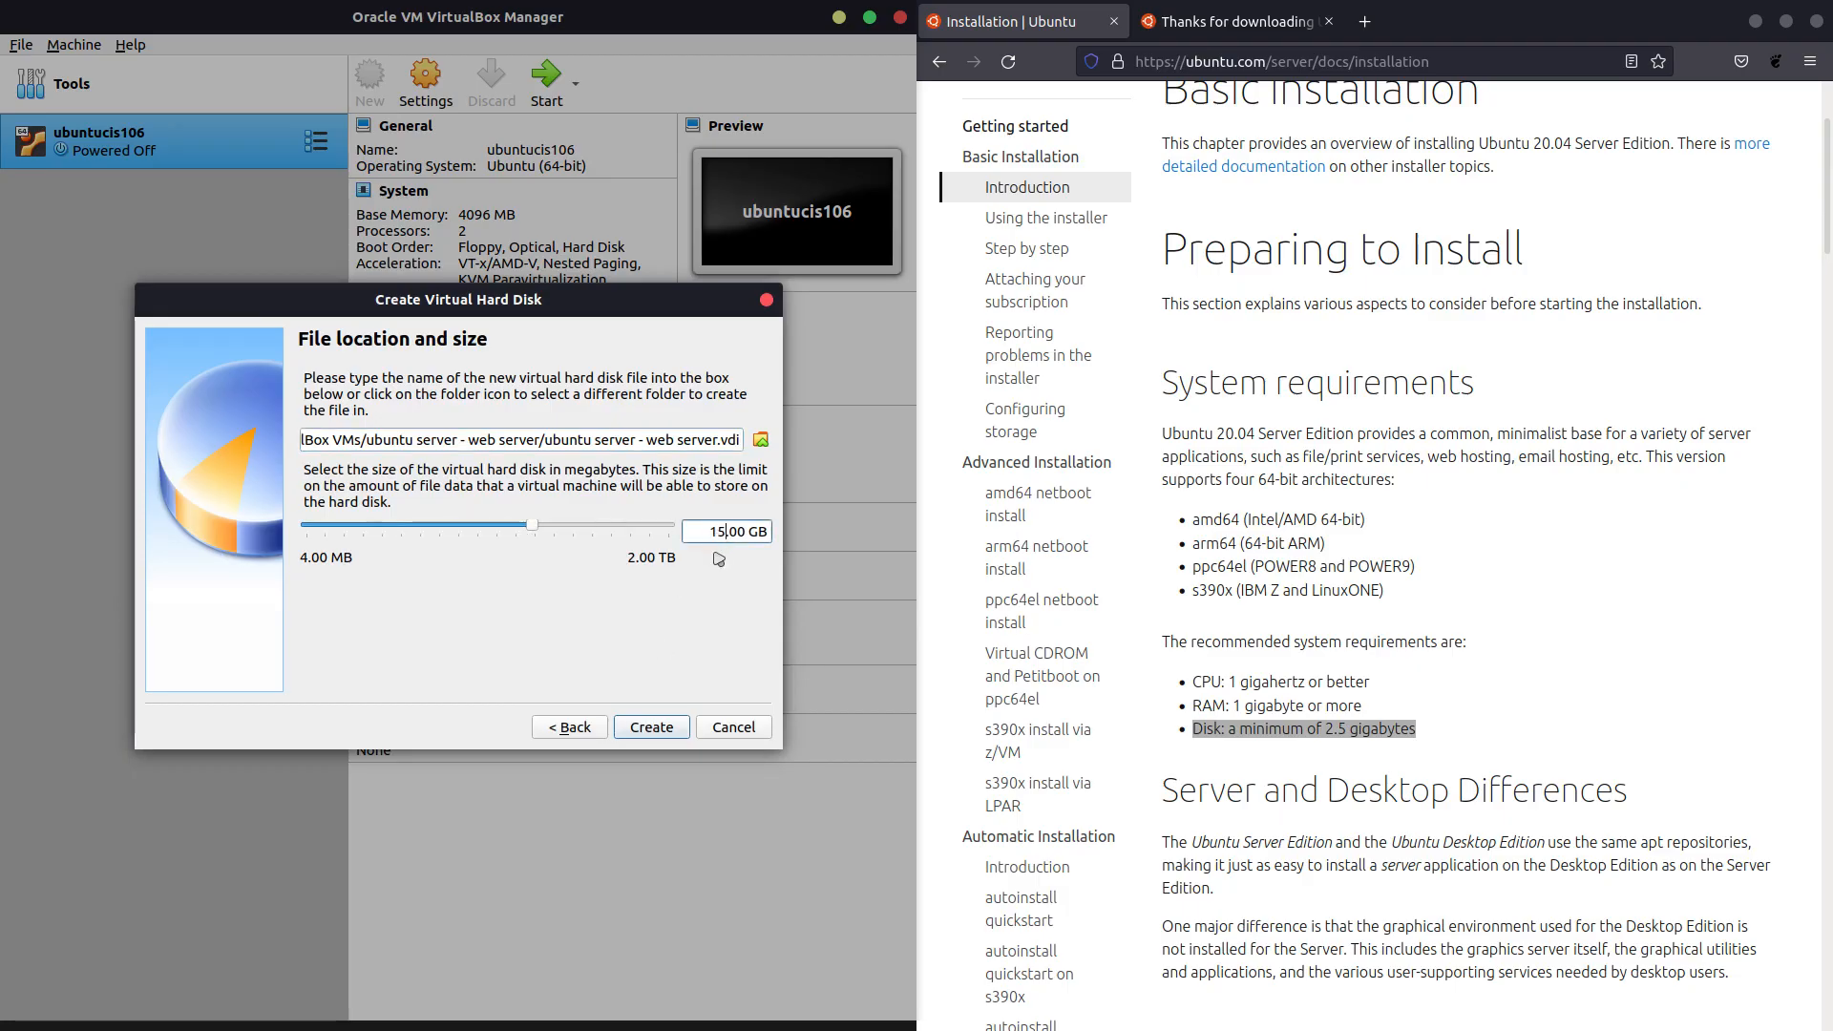
left_click(645, 723)
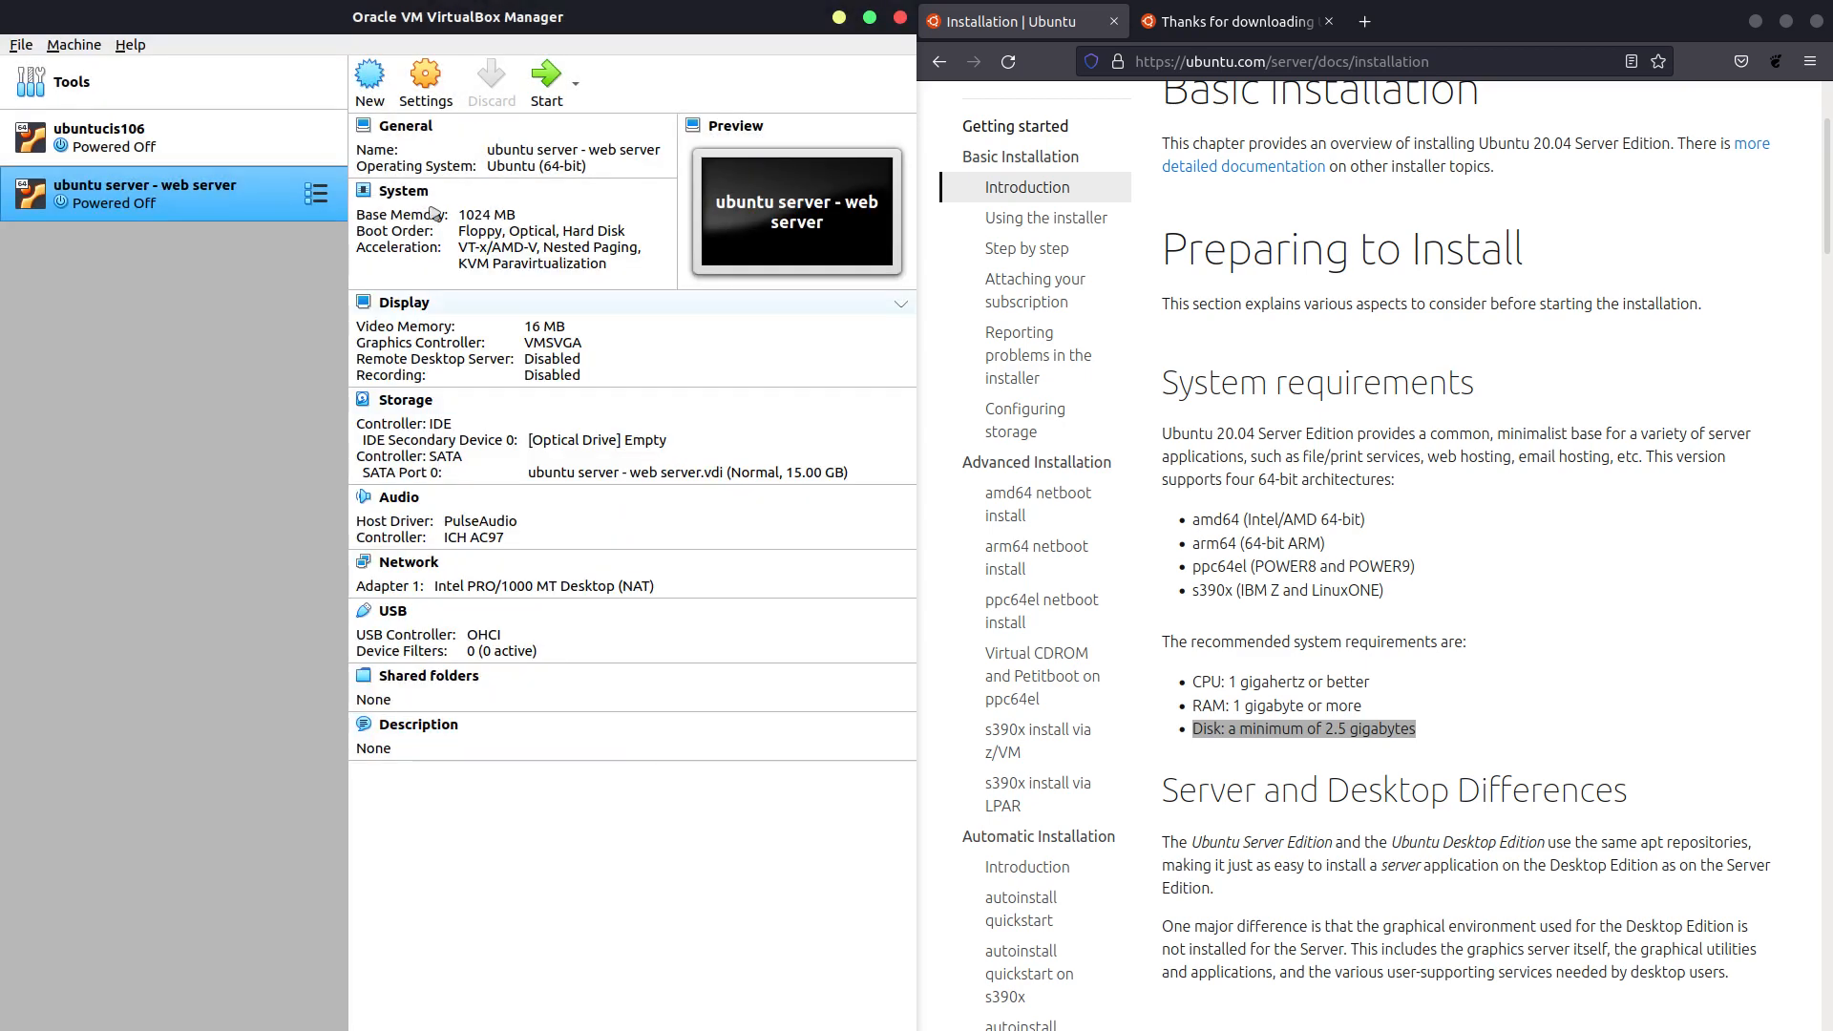
Set the VM's Shared Clipboard to Bidirectional in General > Advanced.
left_click(429, 72)
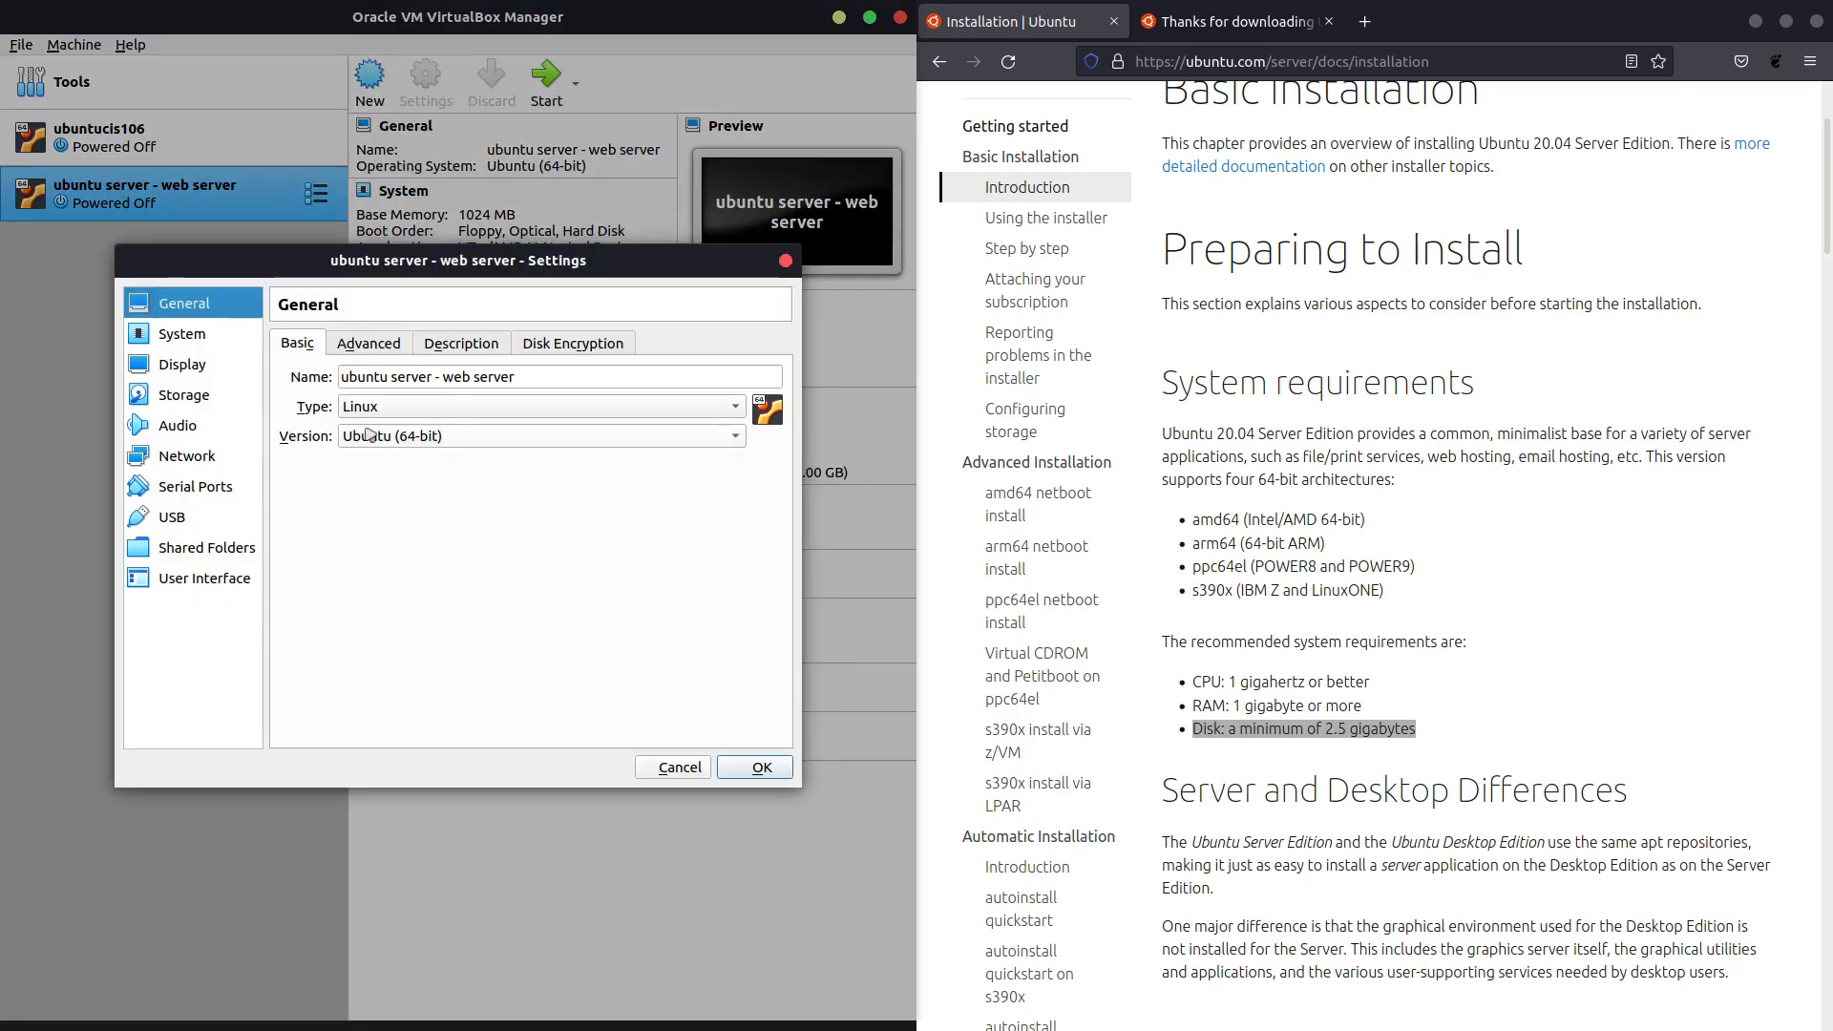
left_click(384, 341)
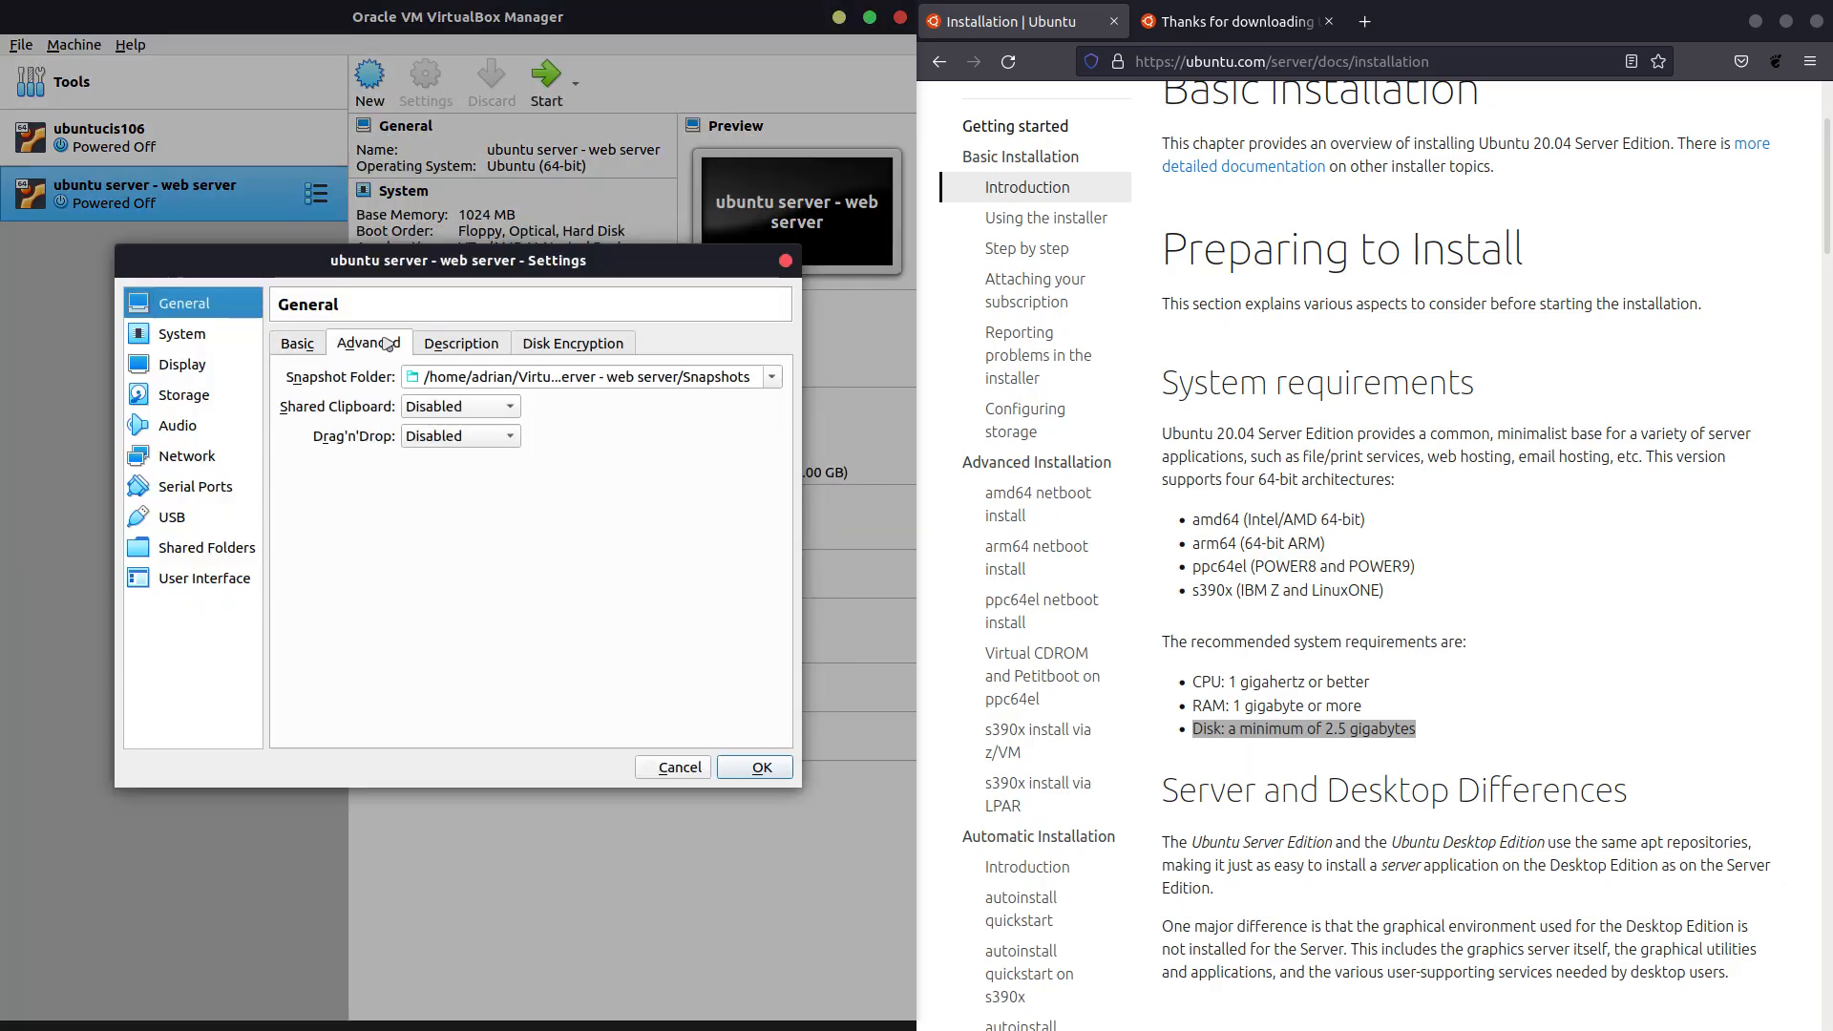
left_click(456, 408)
left_click(462, 480)
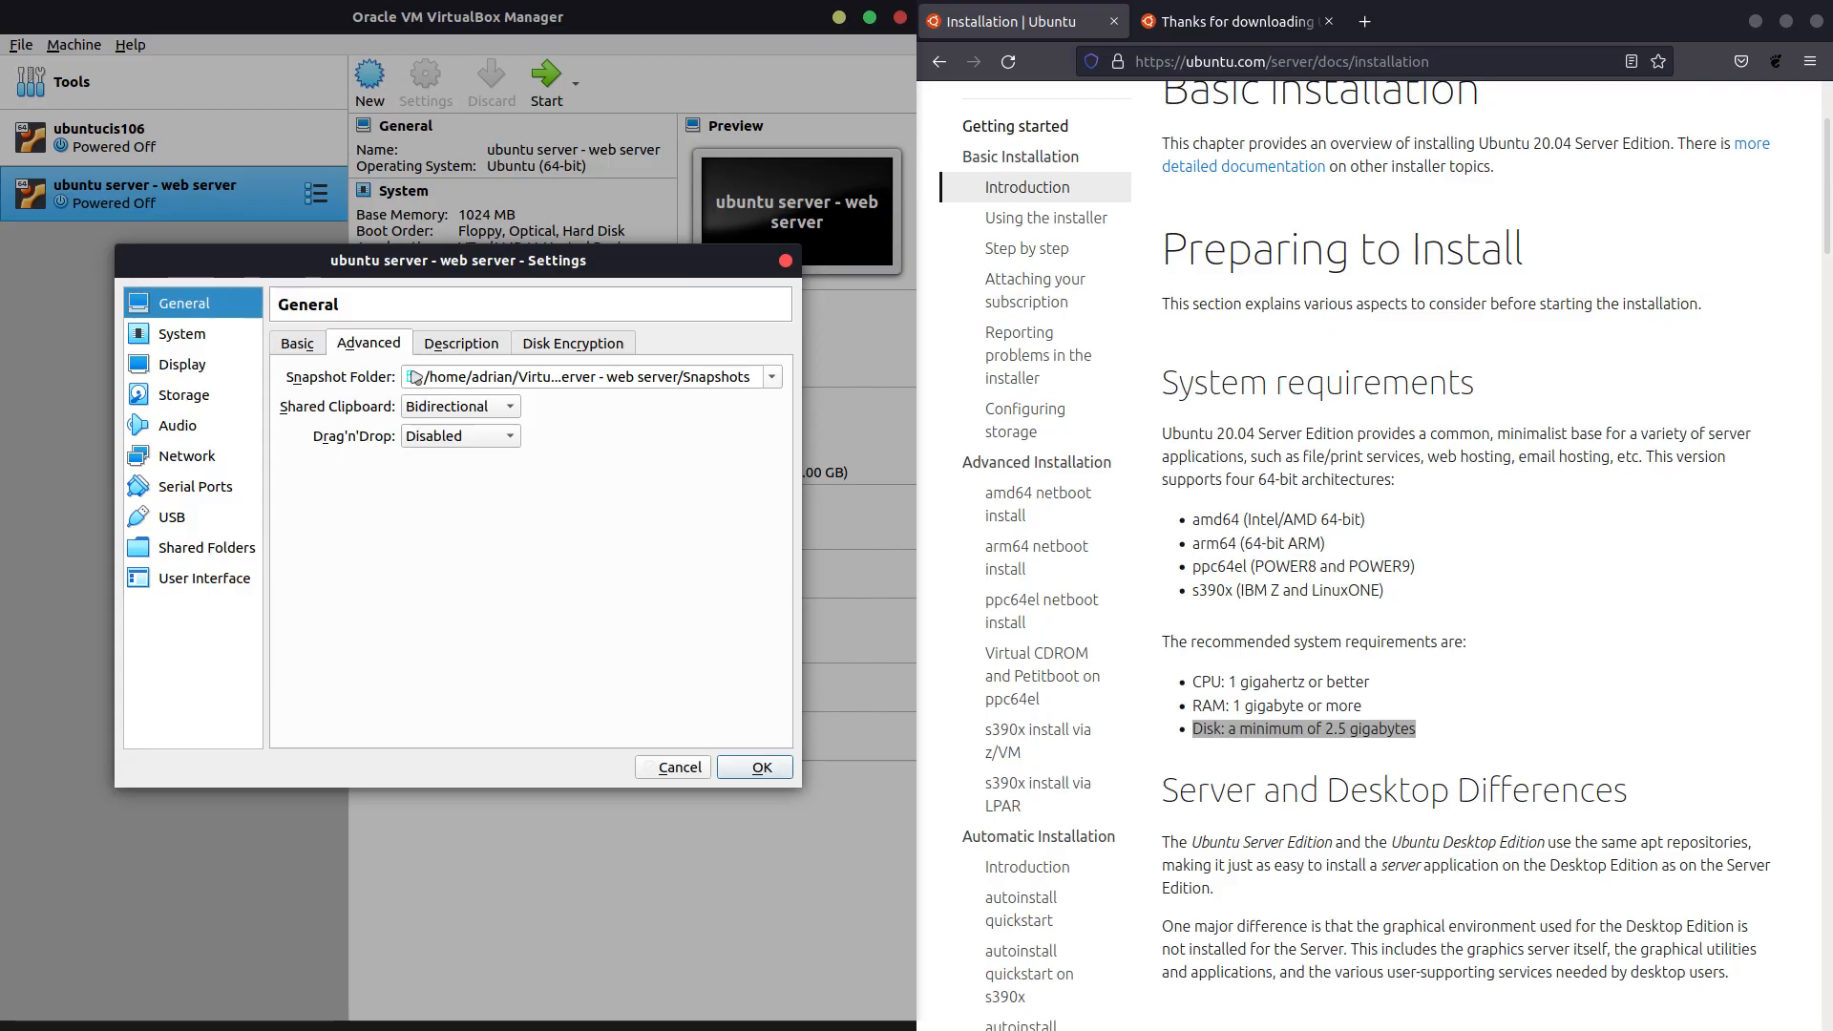
Write 'hostname: webserver' with the user name and password into the VM description.
left_click(434, 345)
left_click(405, 435)
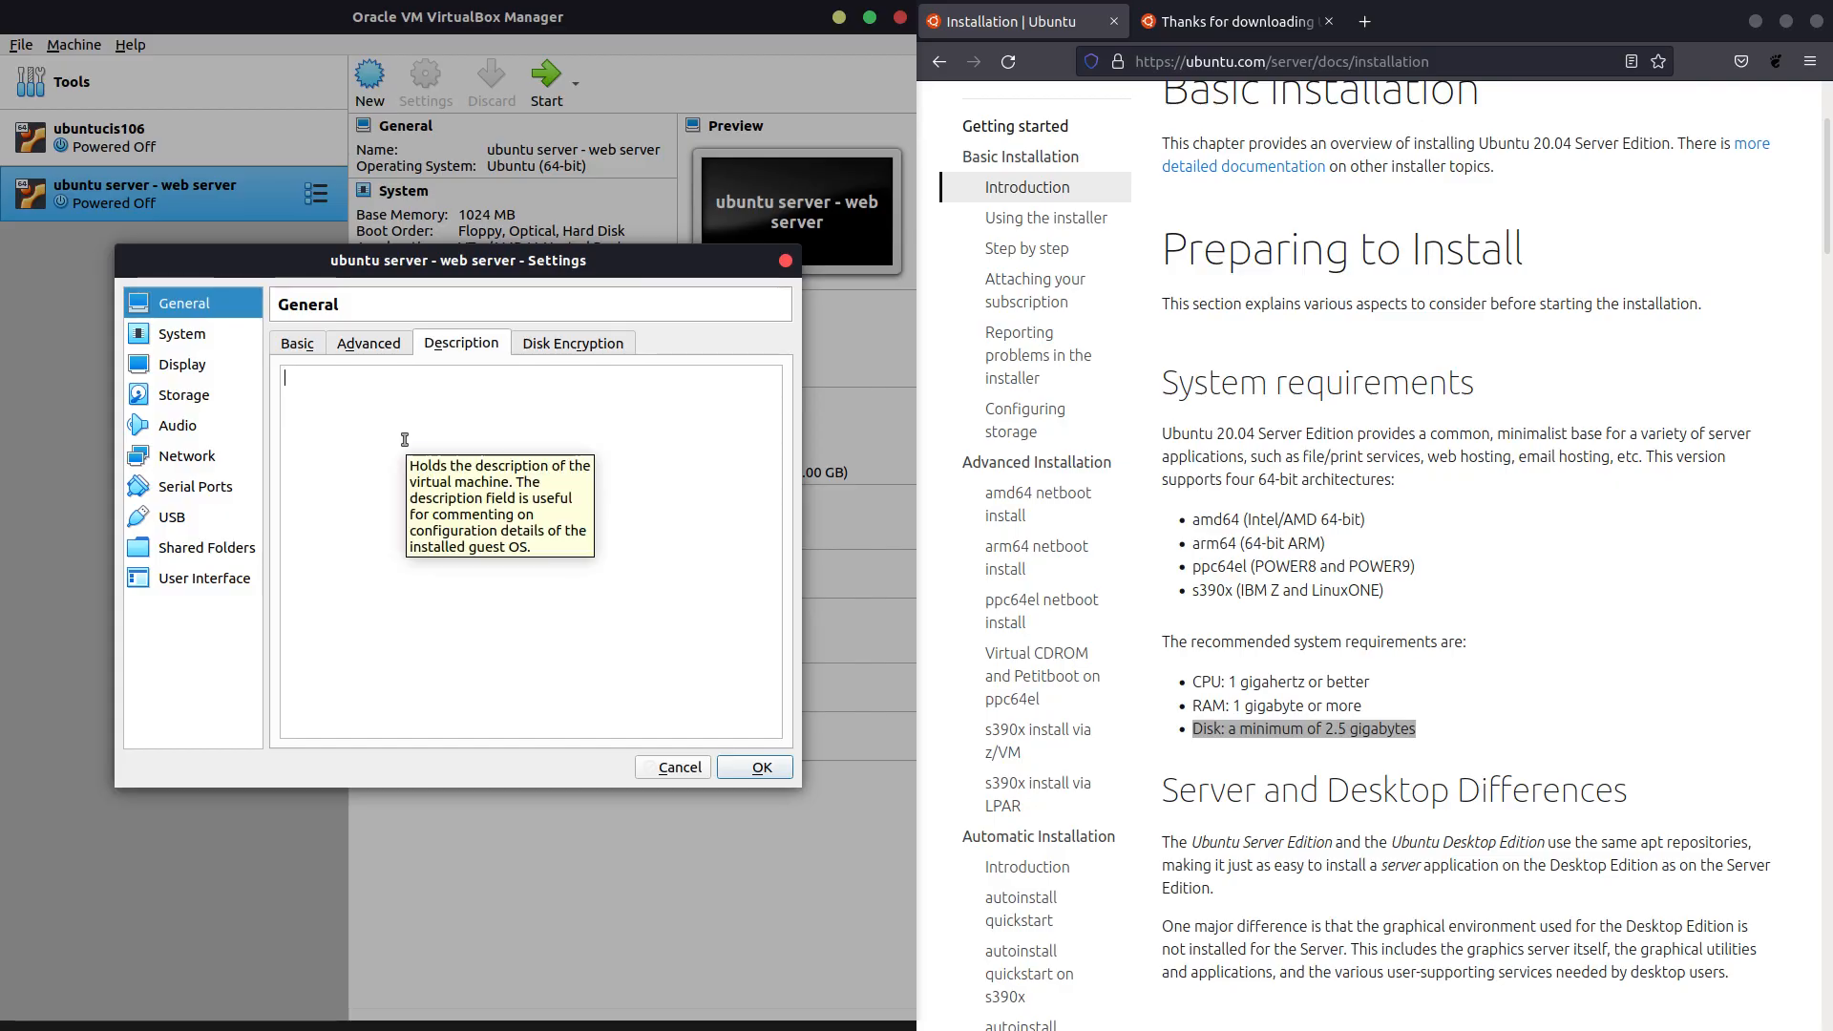
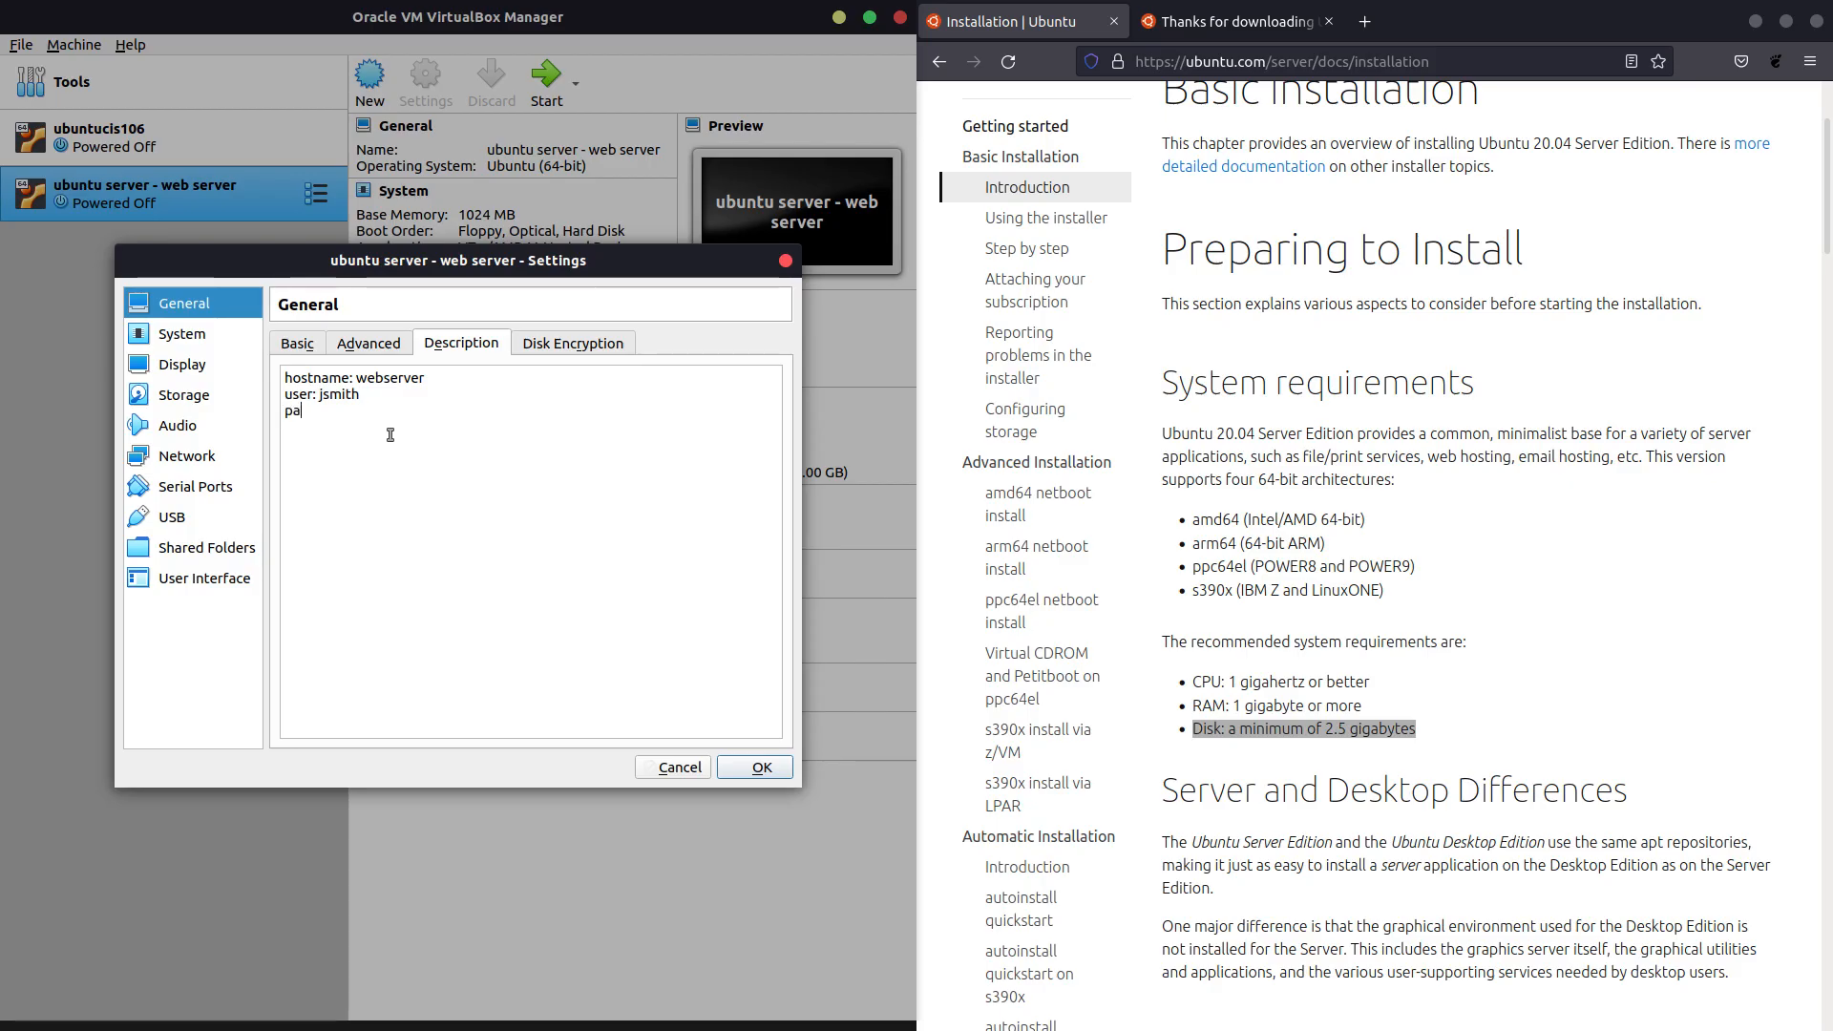
left_click(569, 343)
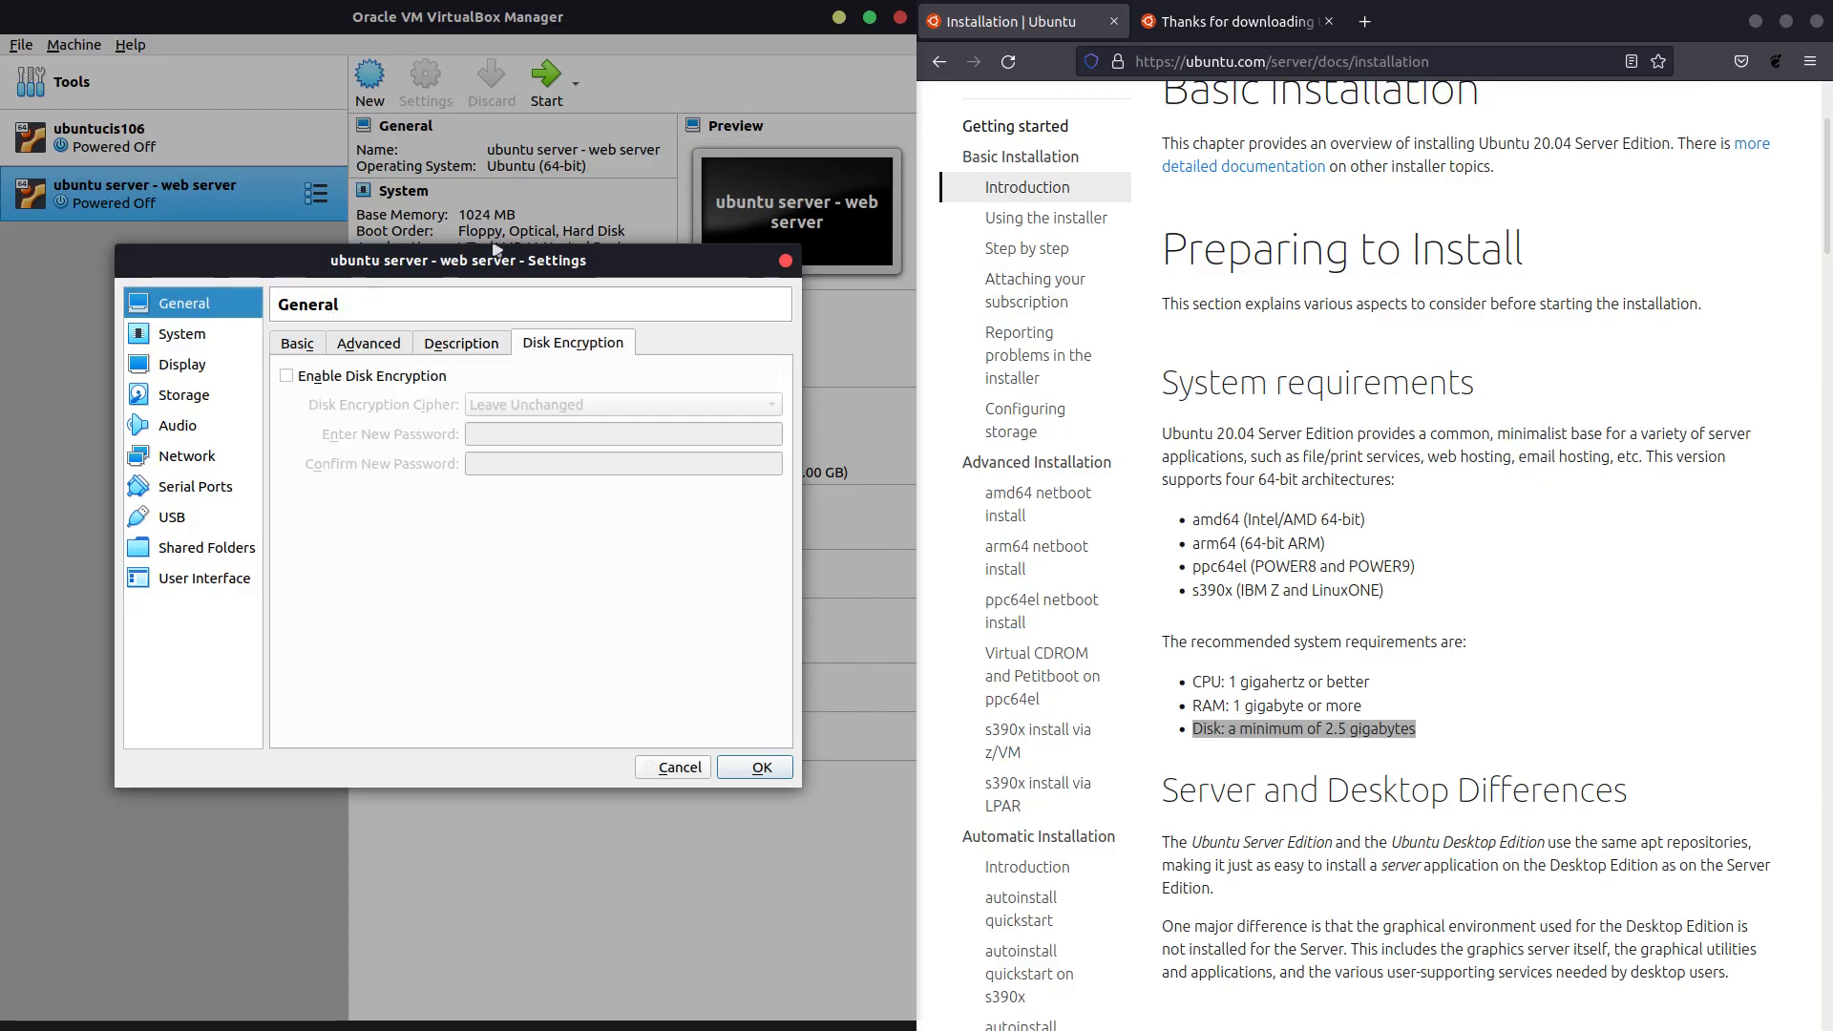
left_click(352, 355)
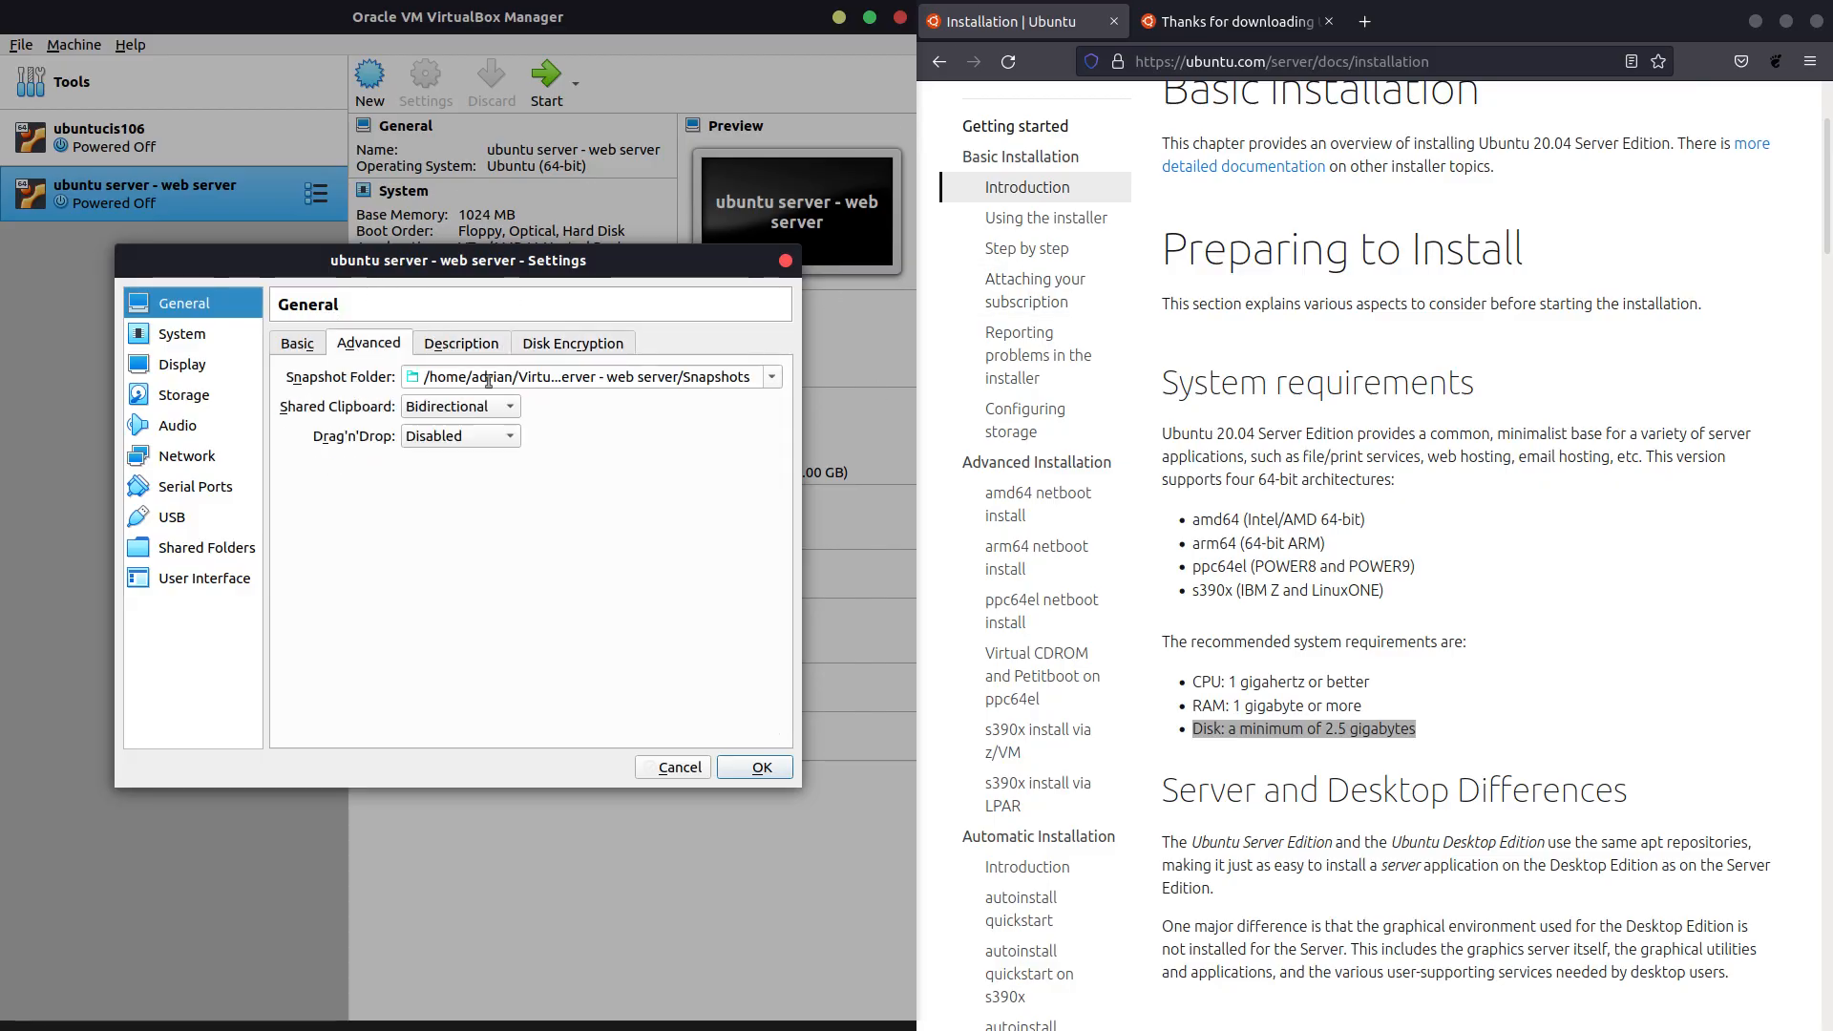
Remove floppy from the VM's boot order and review the processor and acceleration settings.
left_click(300, 346)
left_click(204, 334)
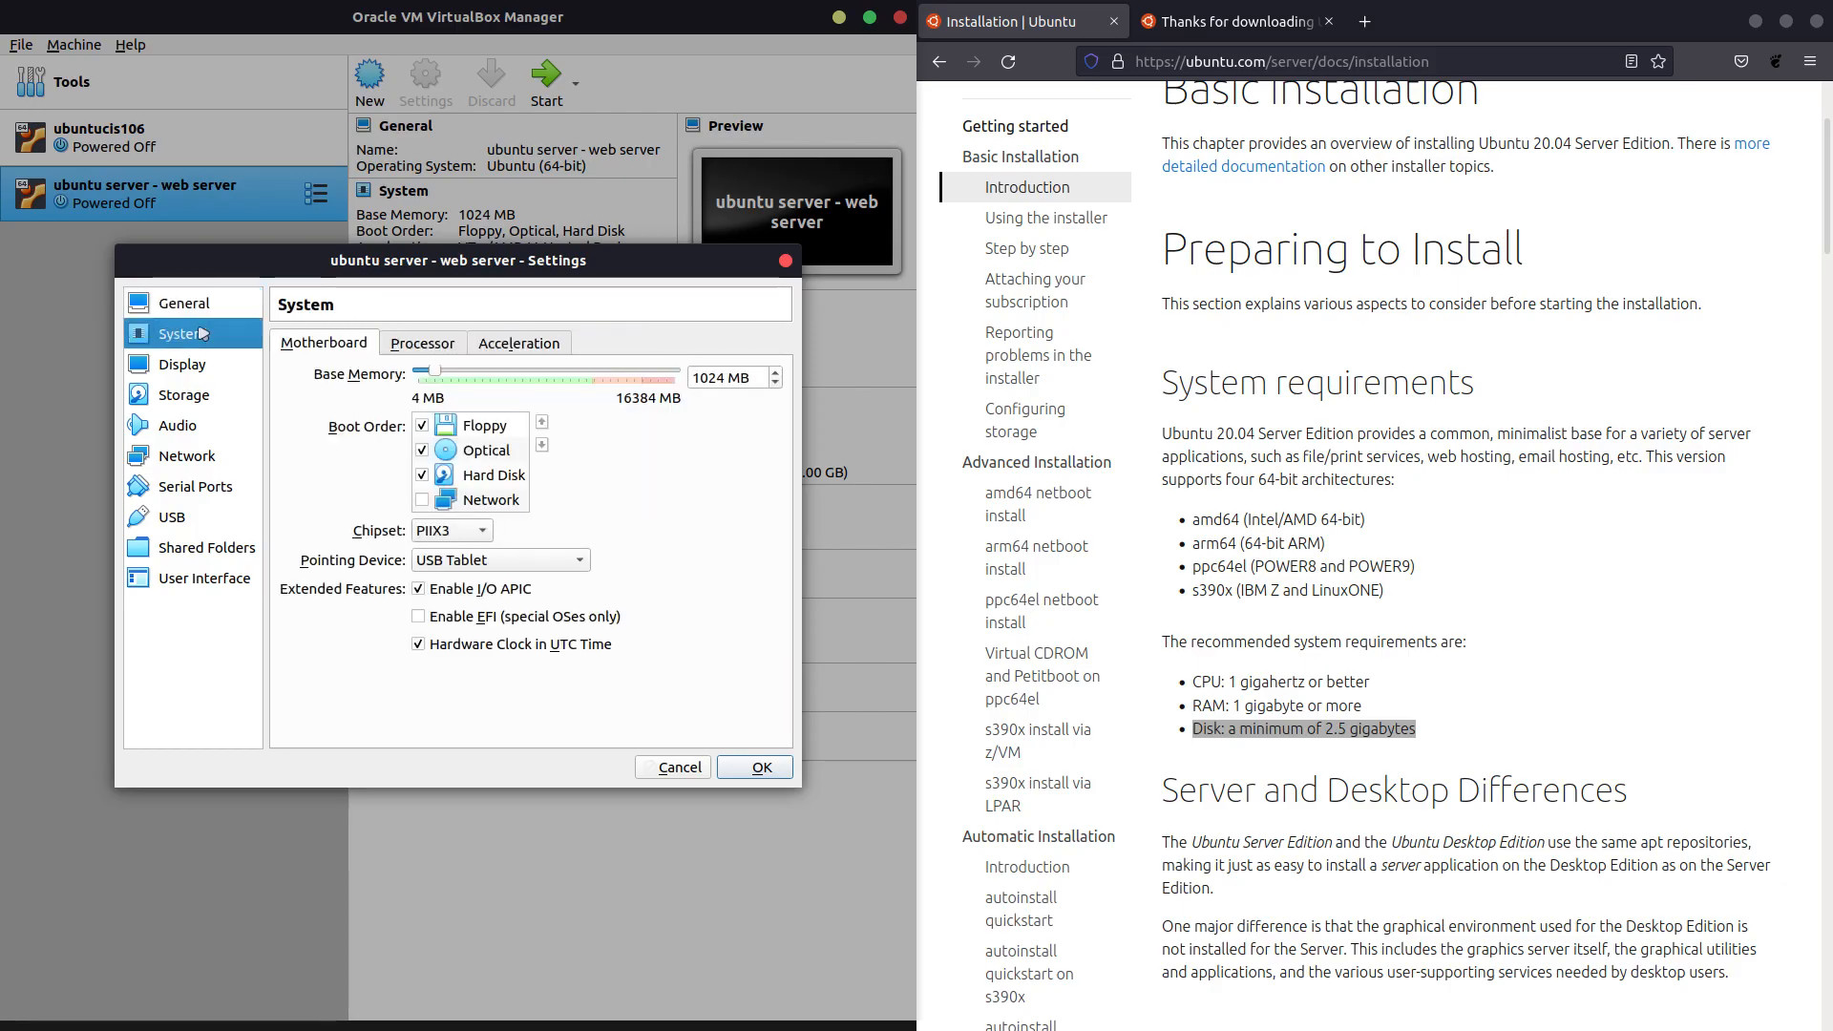
left_click(422, 427)
left_click(413, 347)
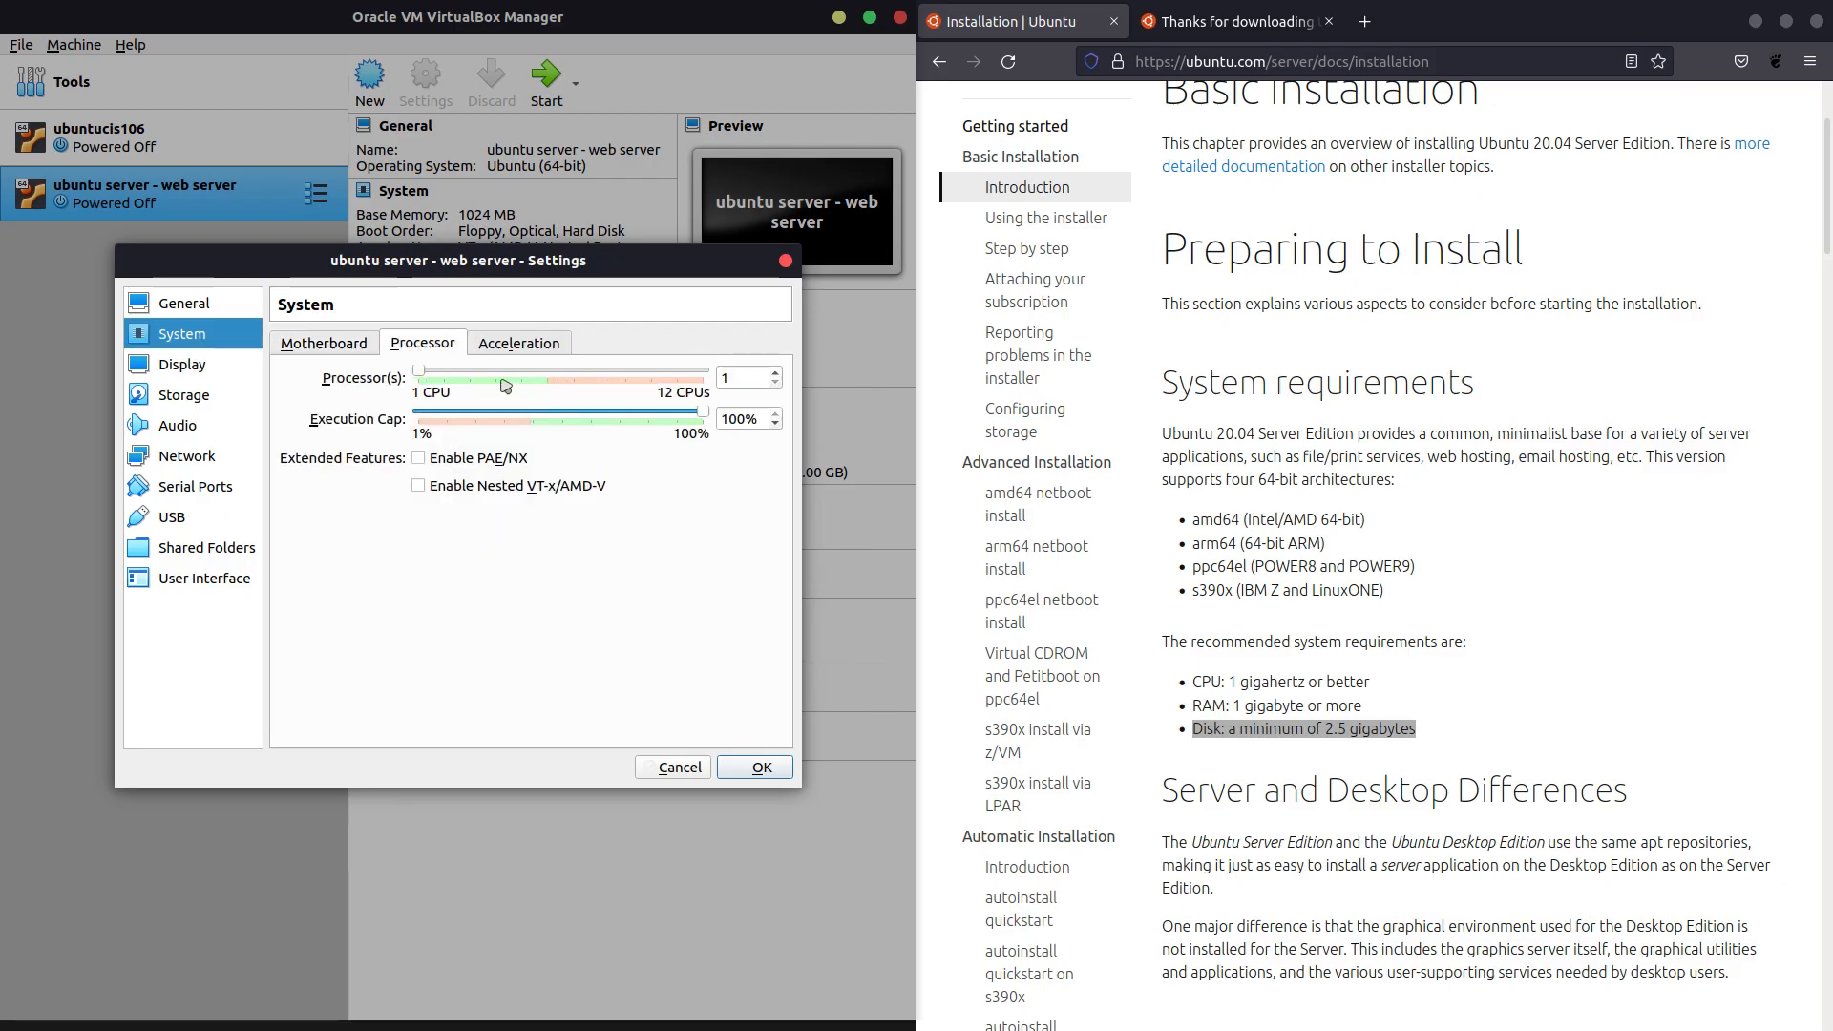
left_click(496, 350)
left_click(399, 346)
left_click(367, 345)
Raise the VM's video memory from 16 MB to 82 MB.
left_click(221, 363)
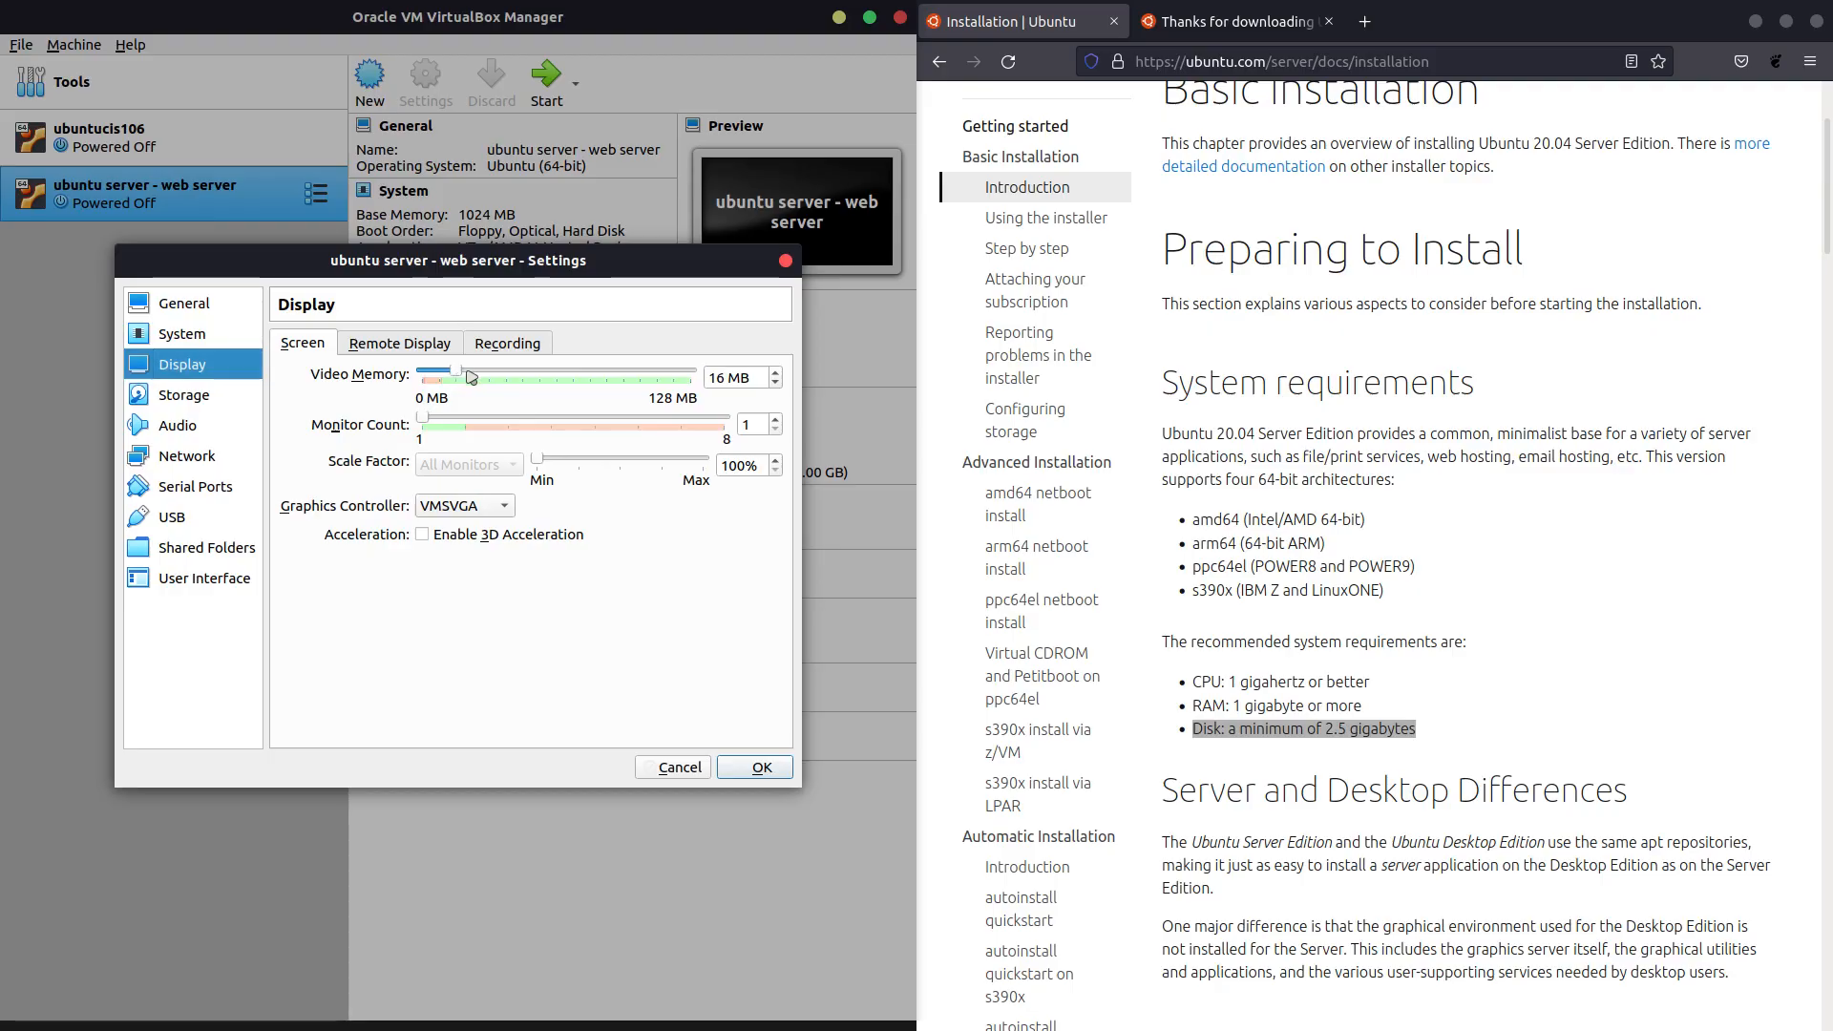
left_click_drag(458, 371, 600, 393)
left_click(426, 345)
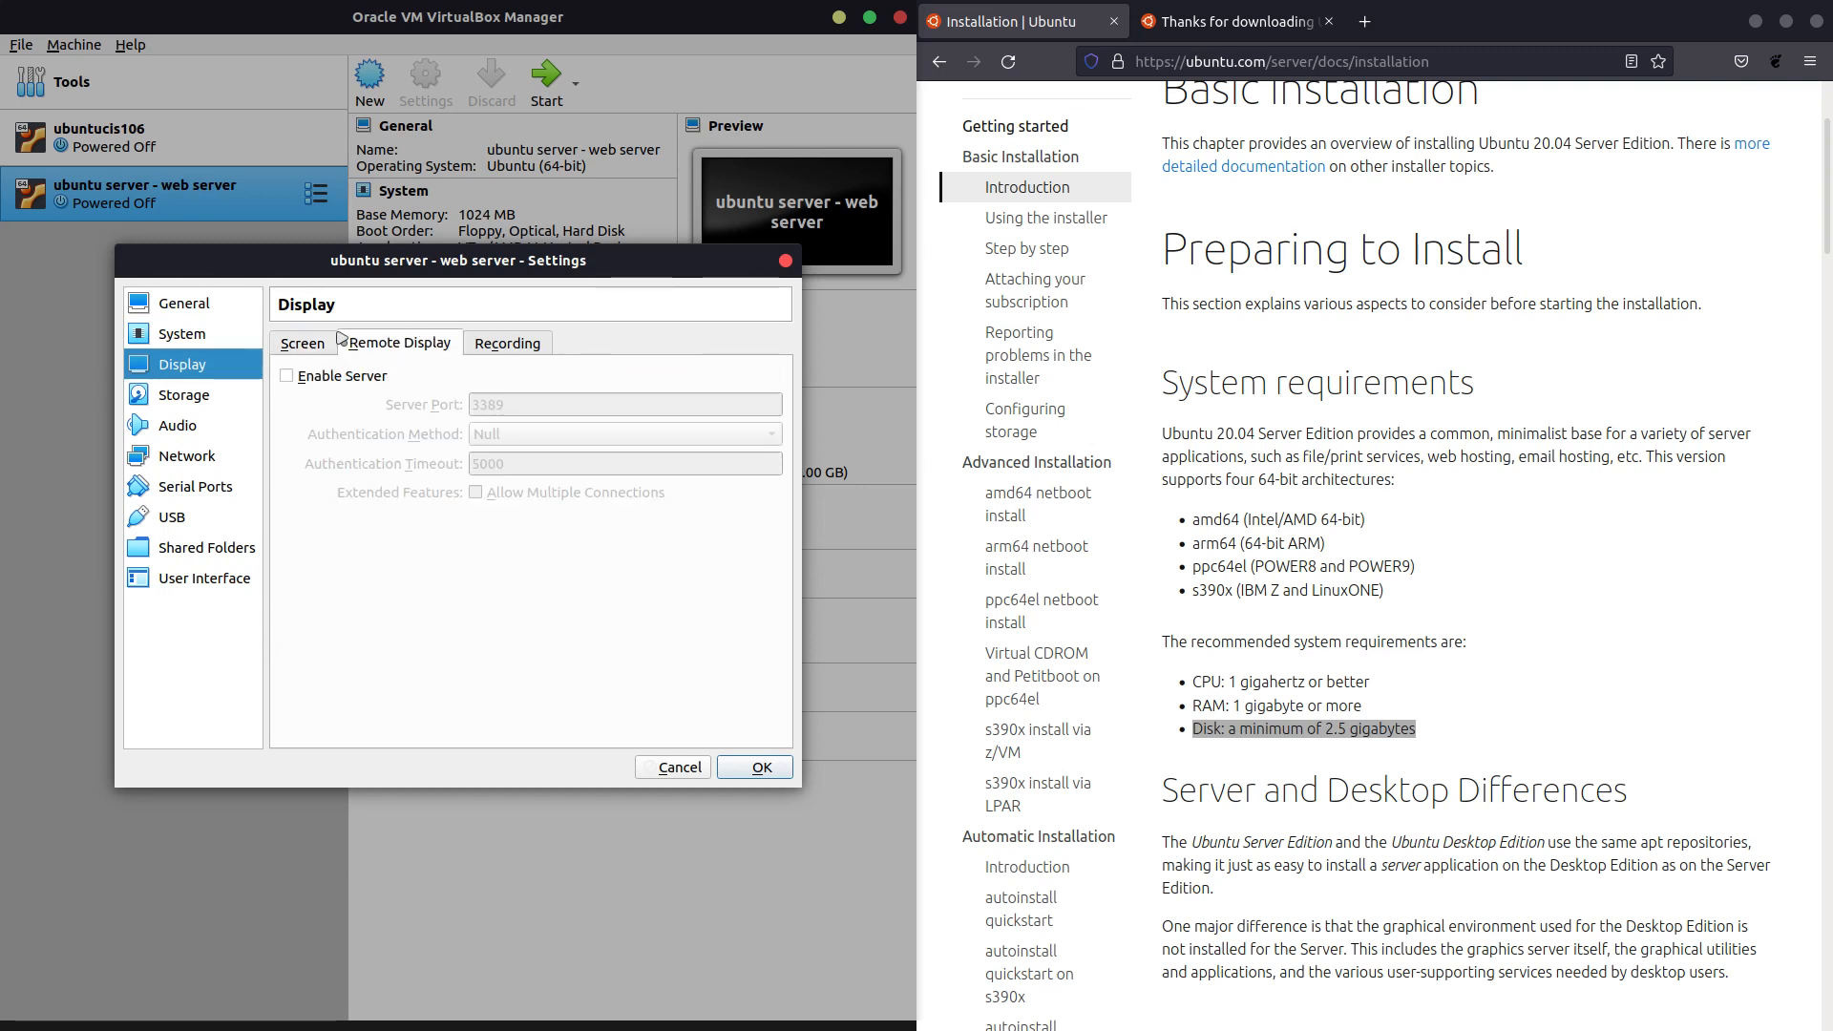
left_click(322, 341)
Load ubuntu-20.04.4-live-server-amd64.iso into the empty IDE optical drive.
left_click(167, 397)
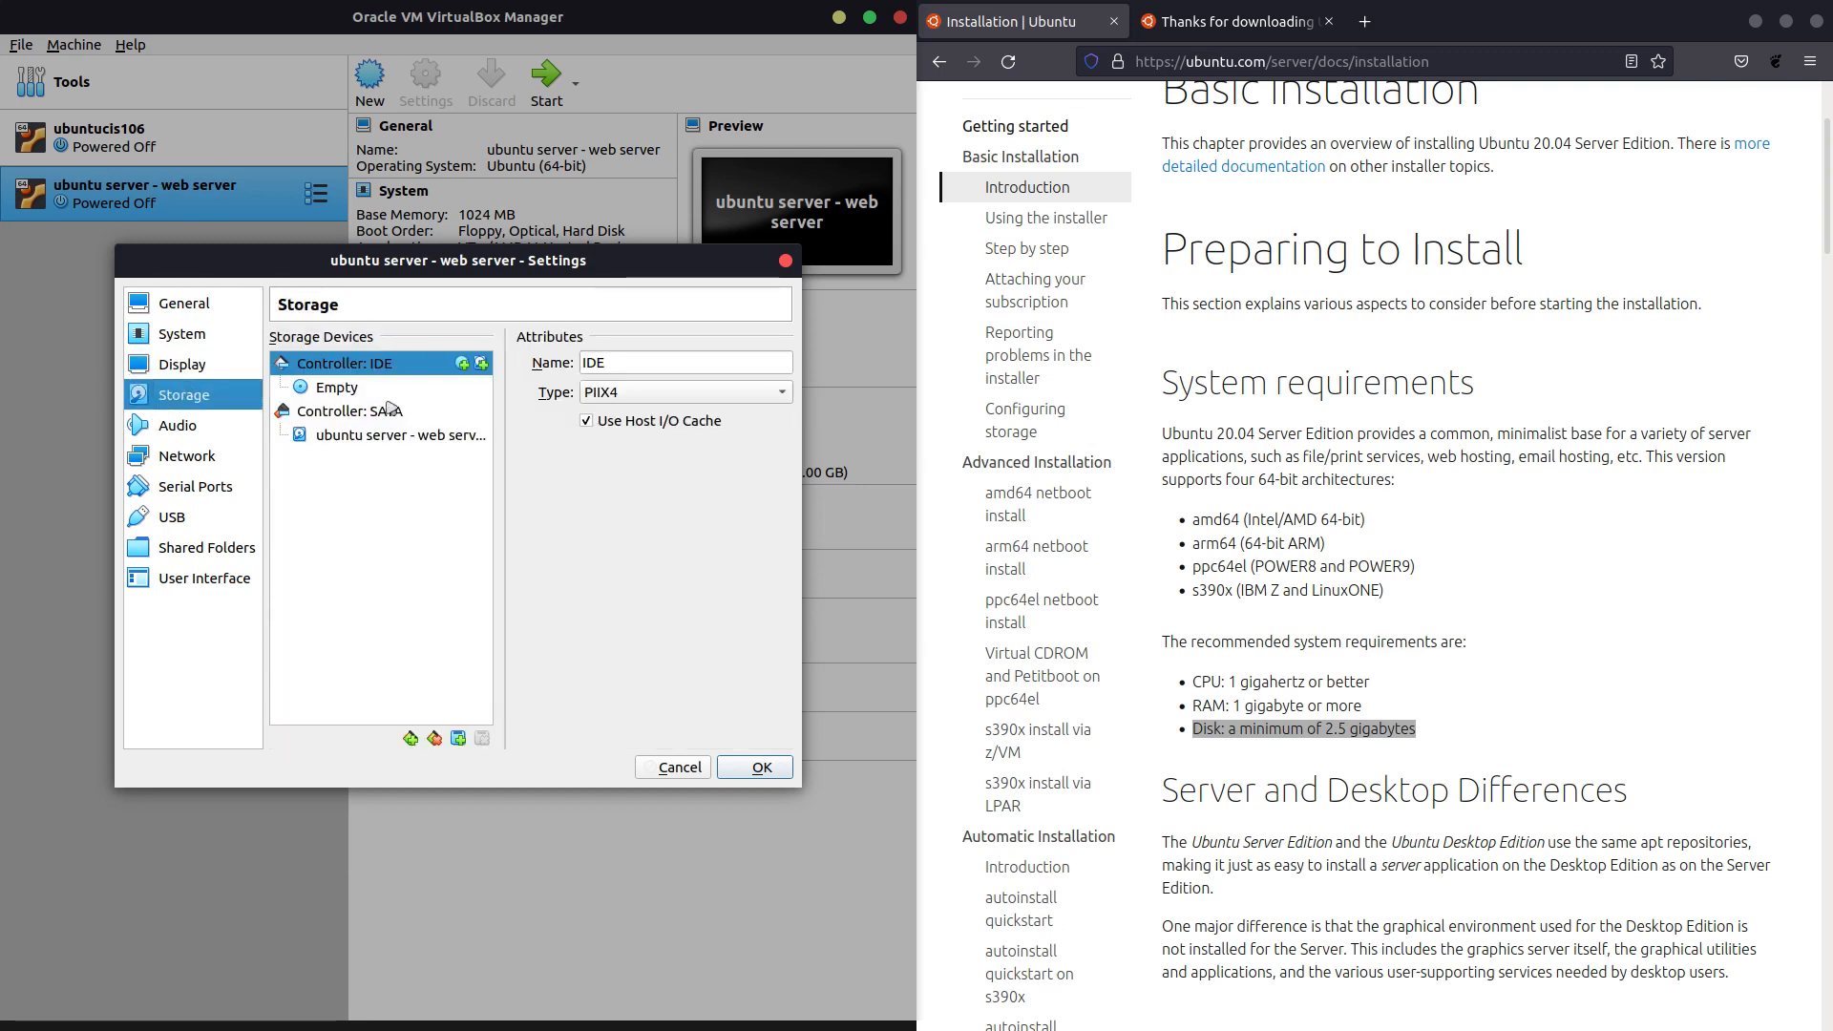
left_click(336, 387)
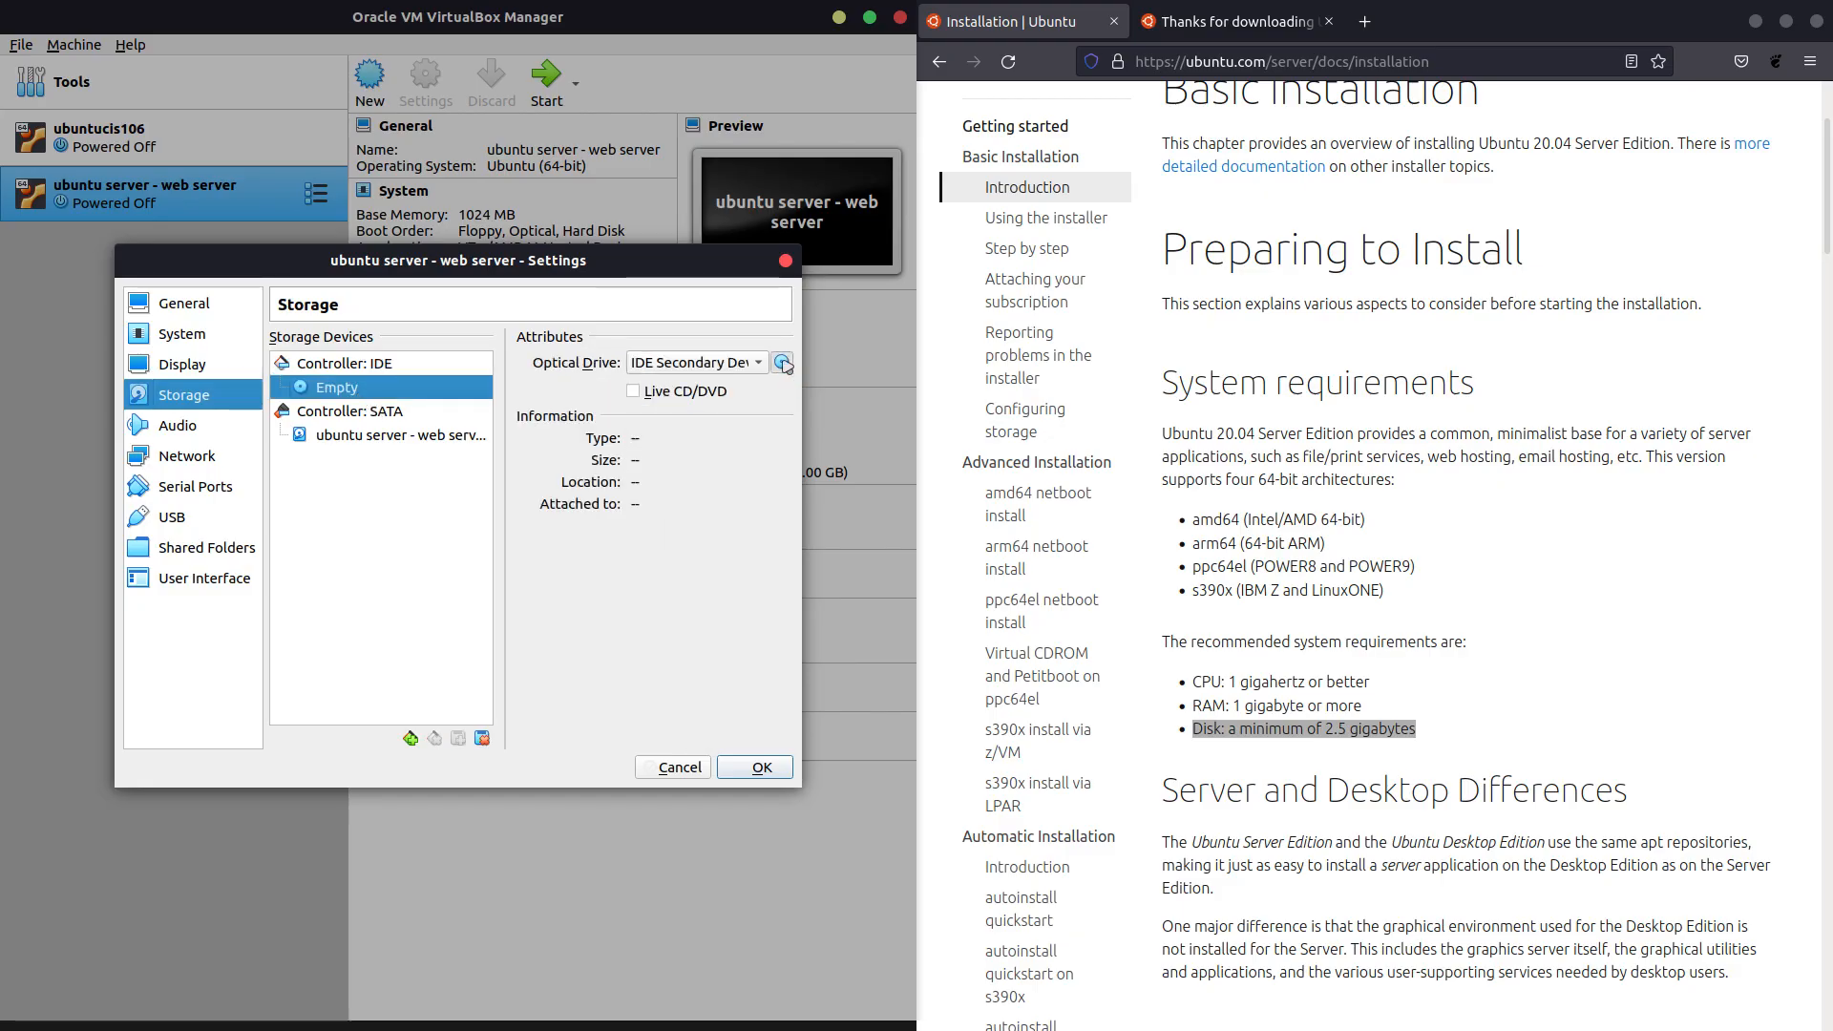
left_click(783, 363)
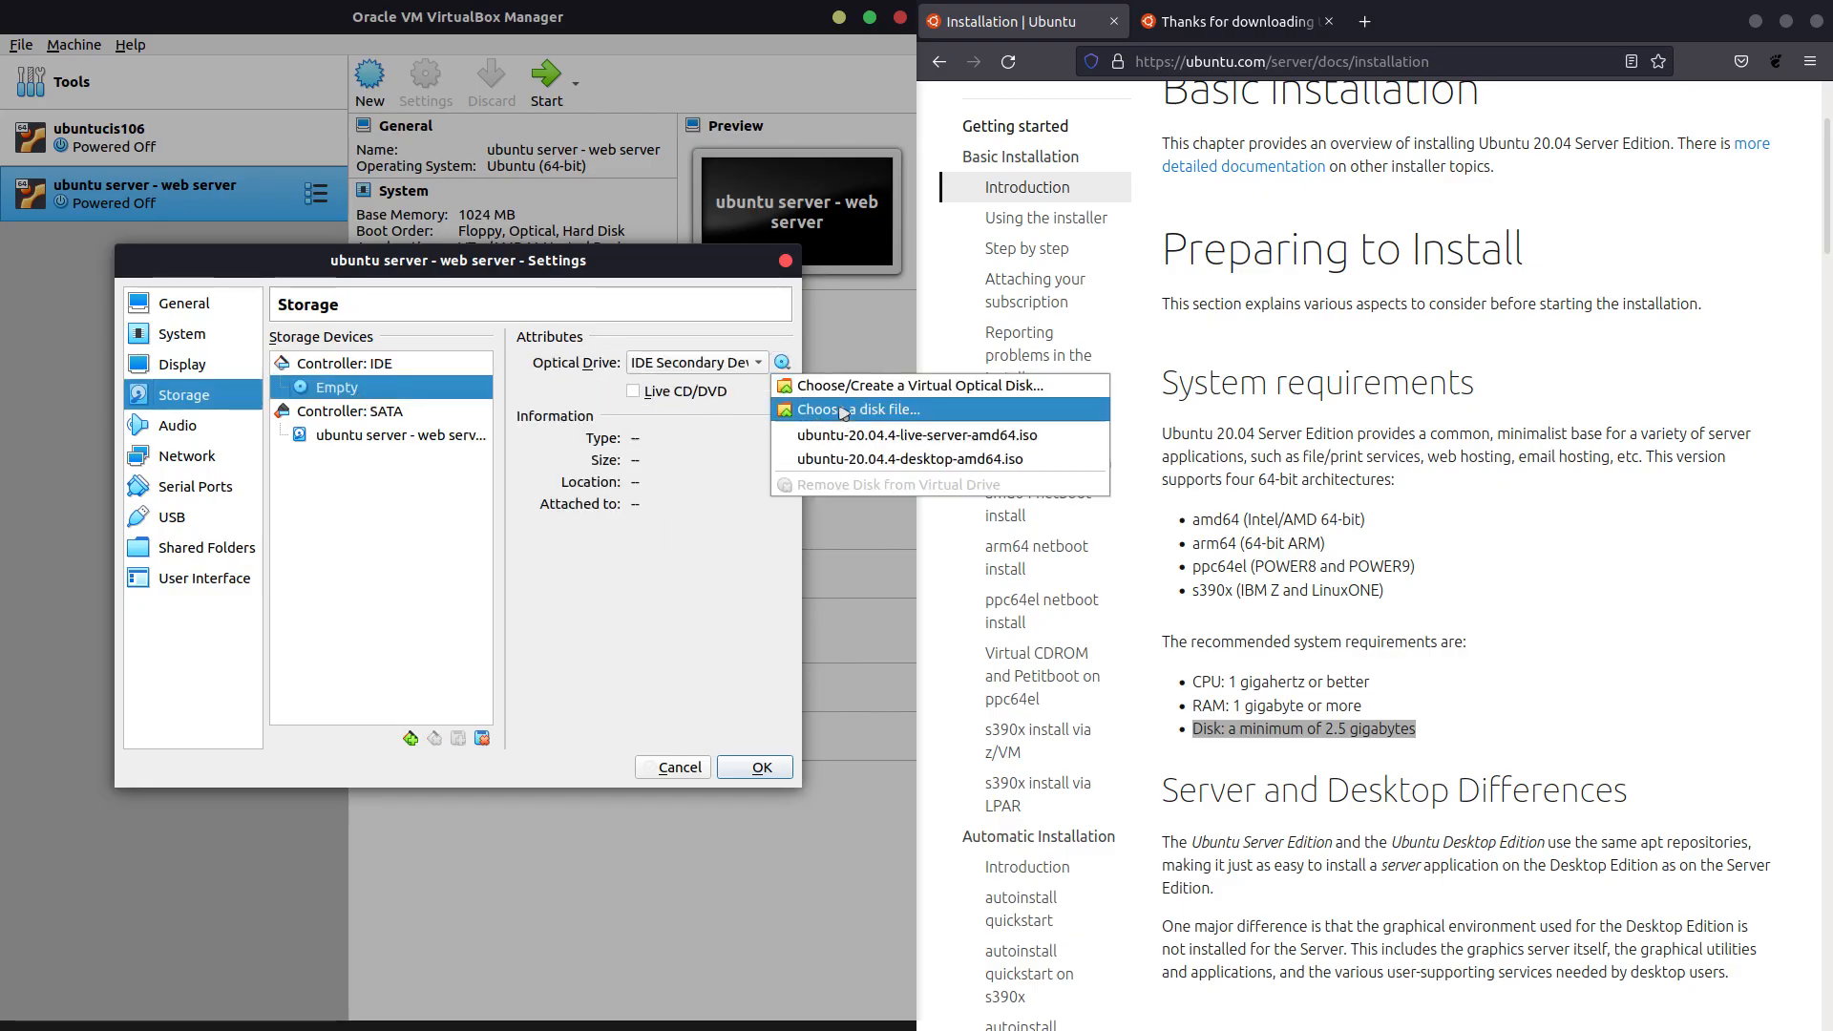
left_click(849, 411)
left_click(630, 320)
left_click(632, 301)
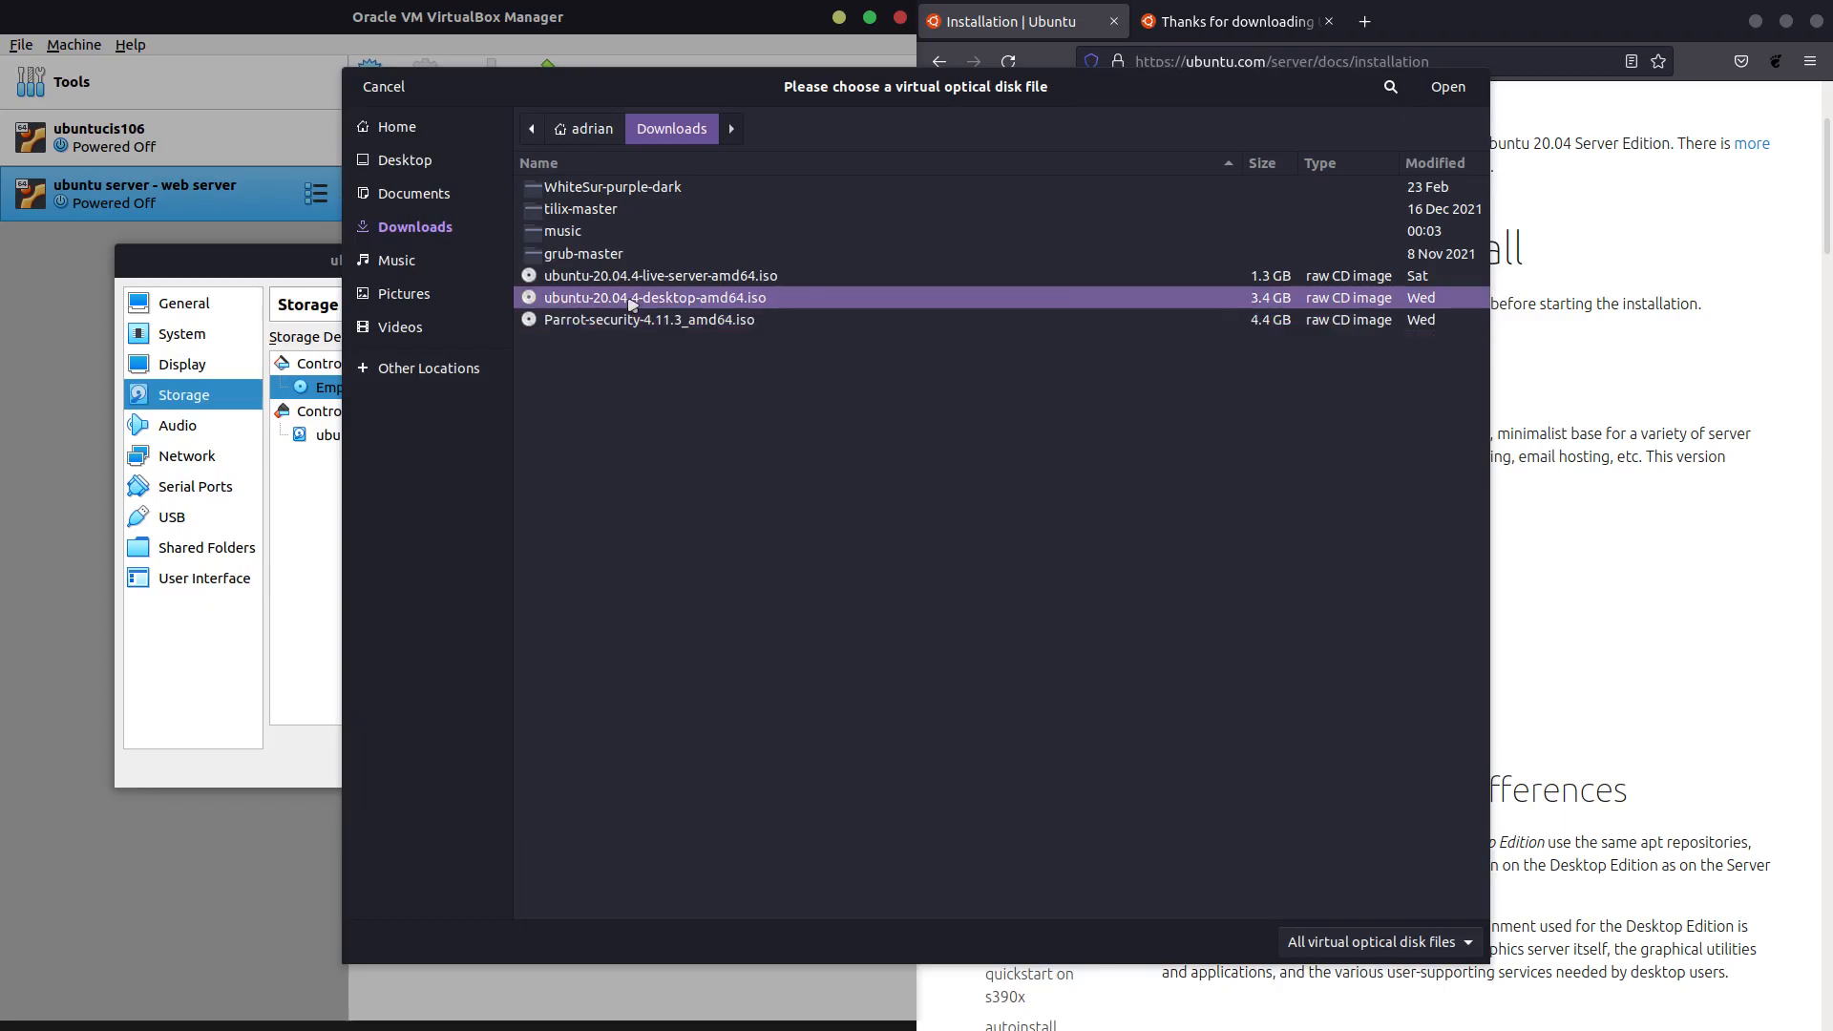
left_click(654, 282)
double_click(655, 287)
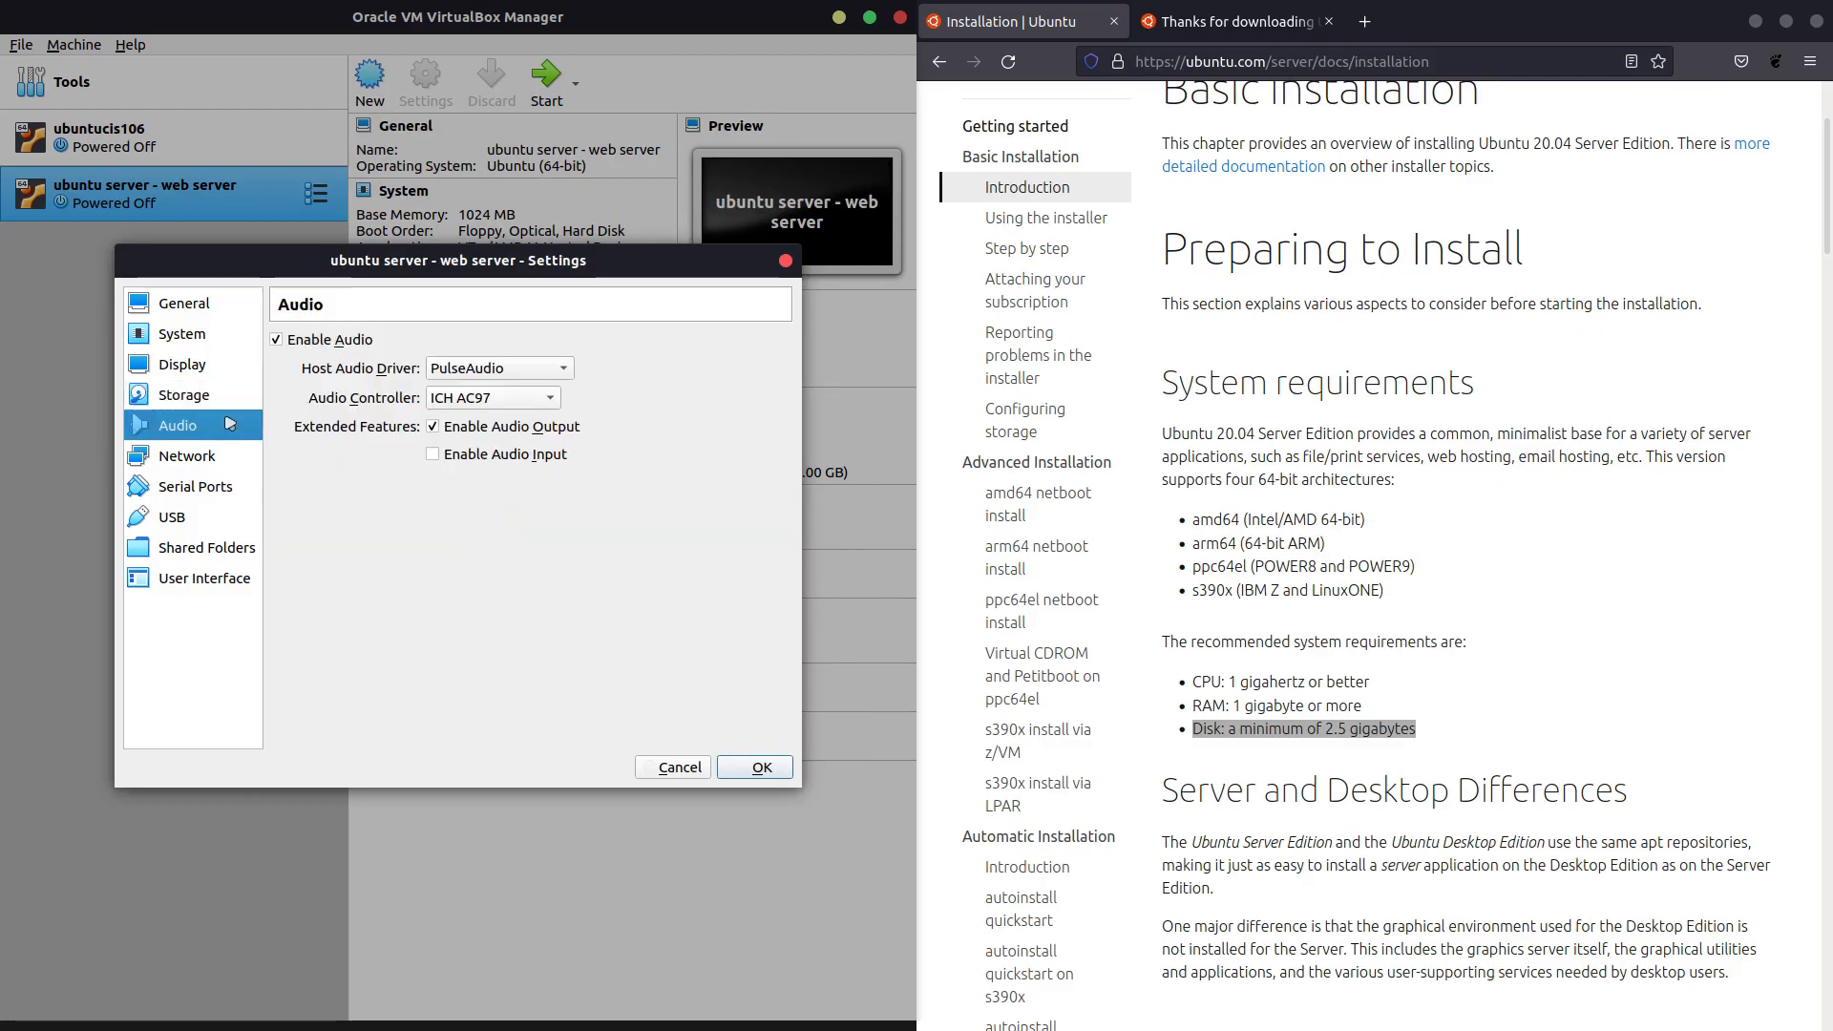
Disable audio and attach network Adapter 1 as a Bridged Adapter on enp4s0.
left_click(312, 344)
left_click(198, 462)
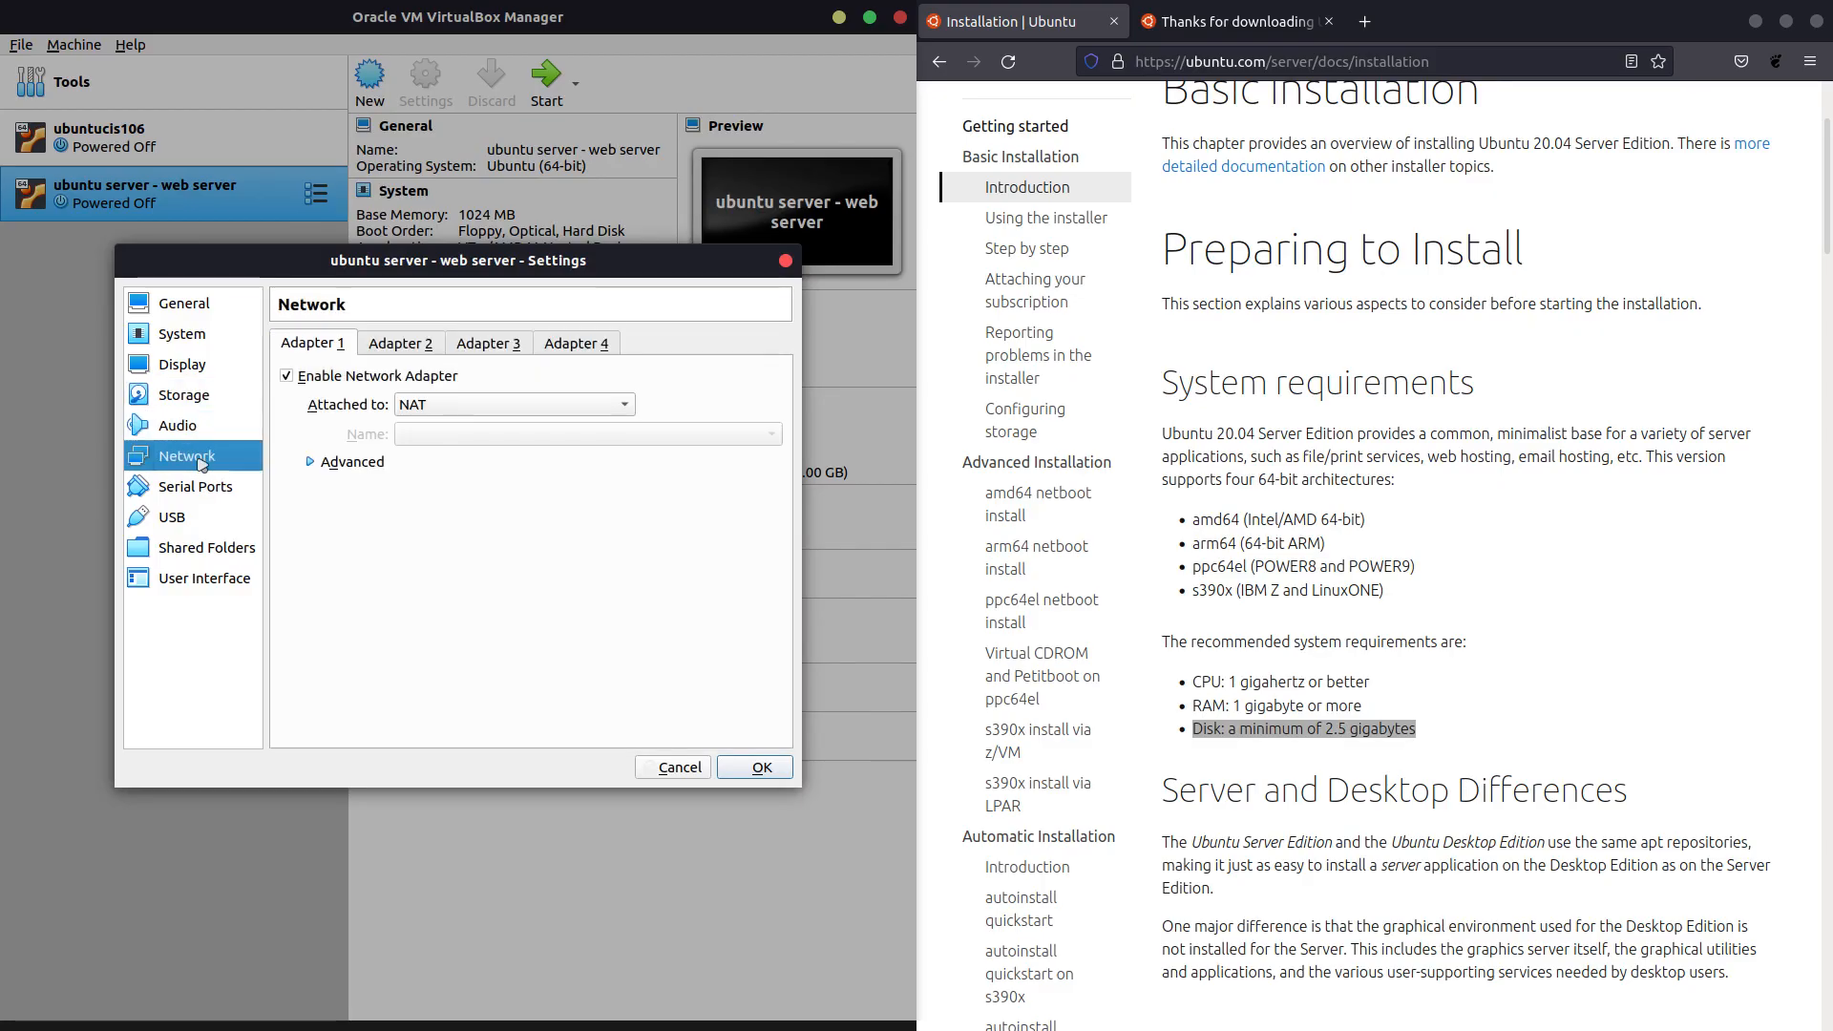
left_click(456, 413)
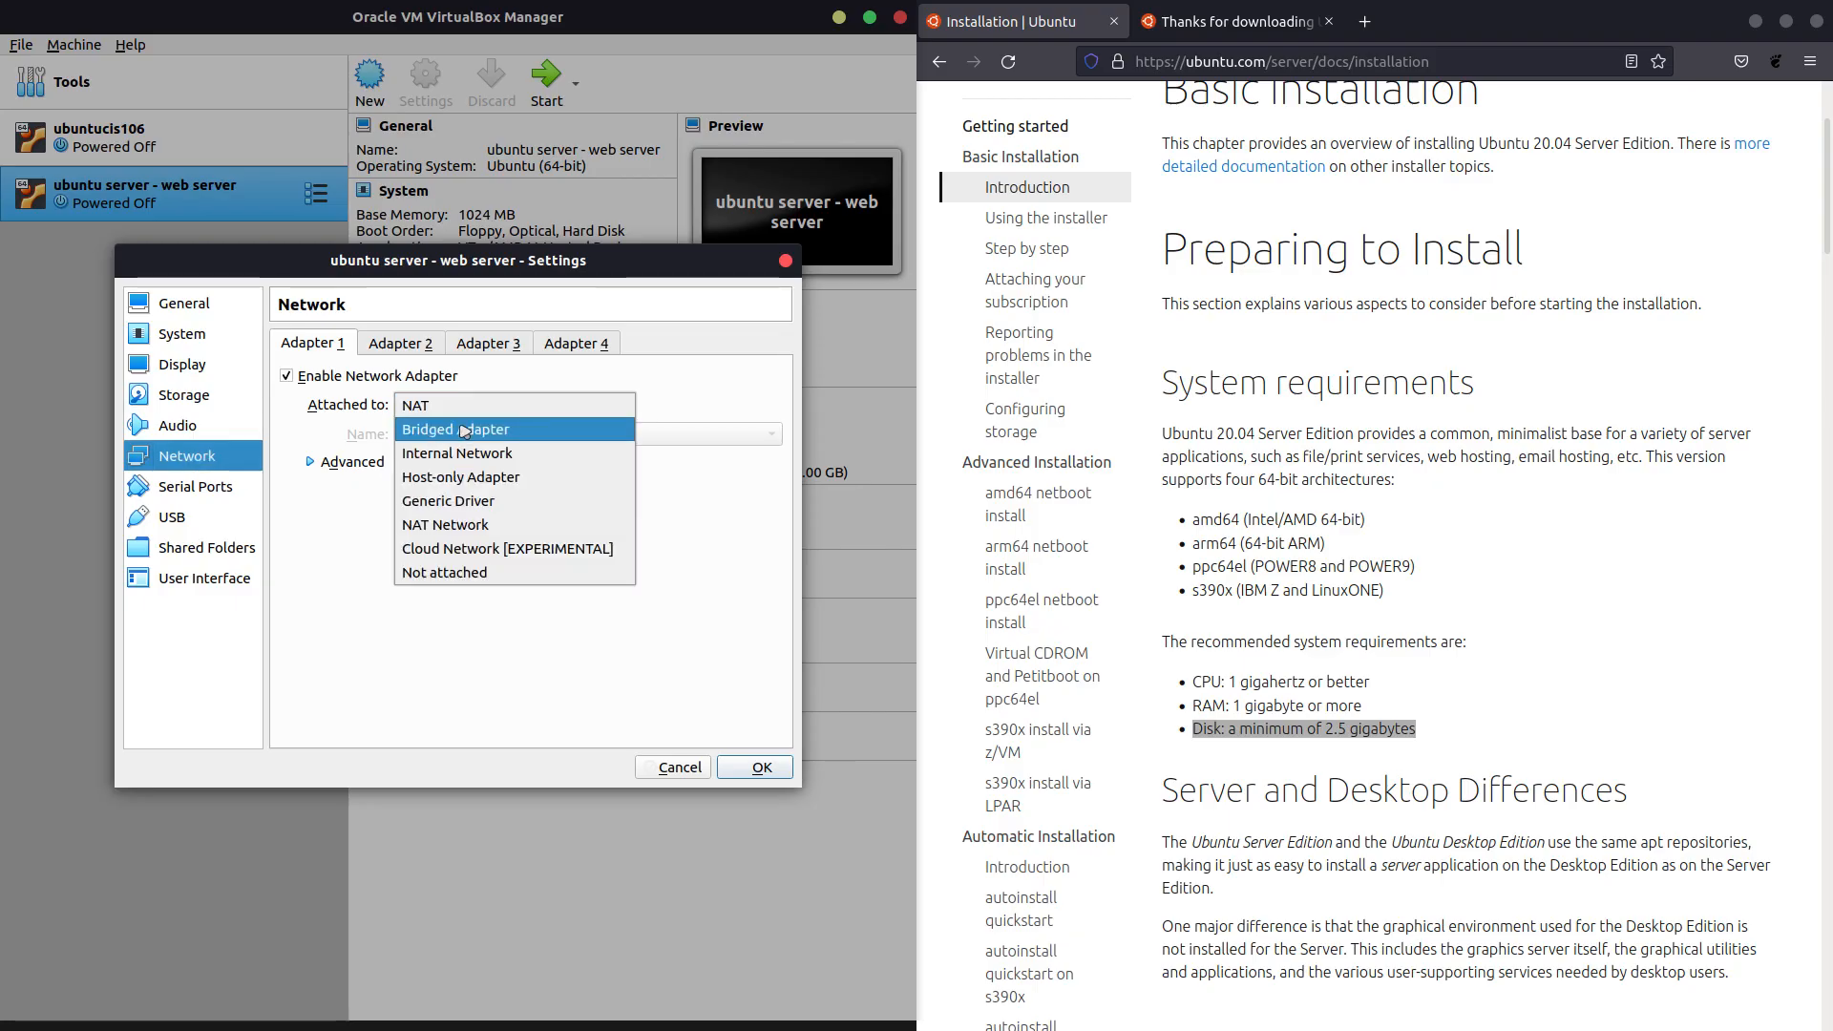
left_click(465, 426)
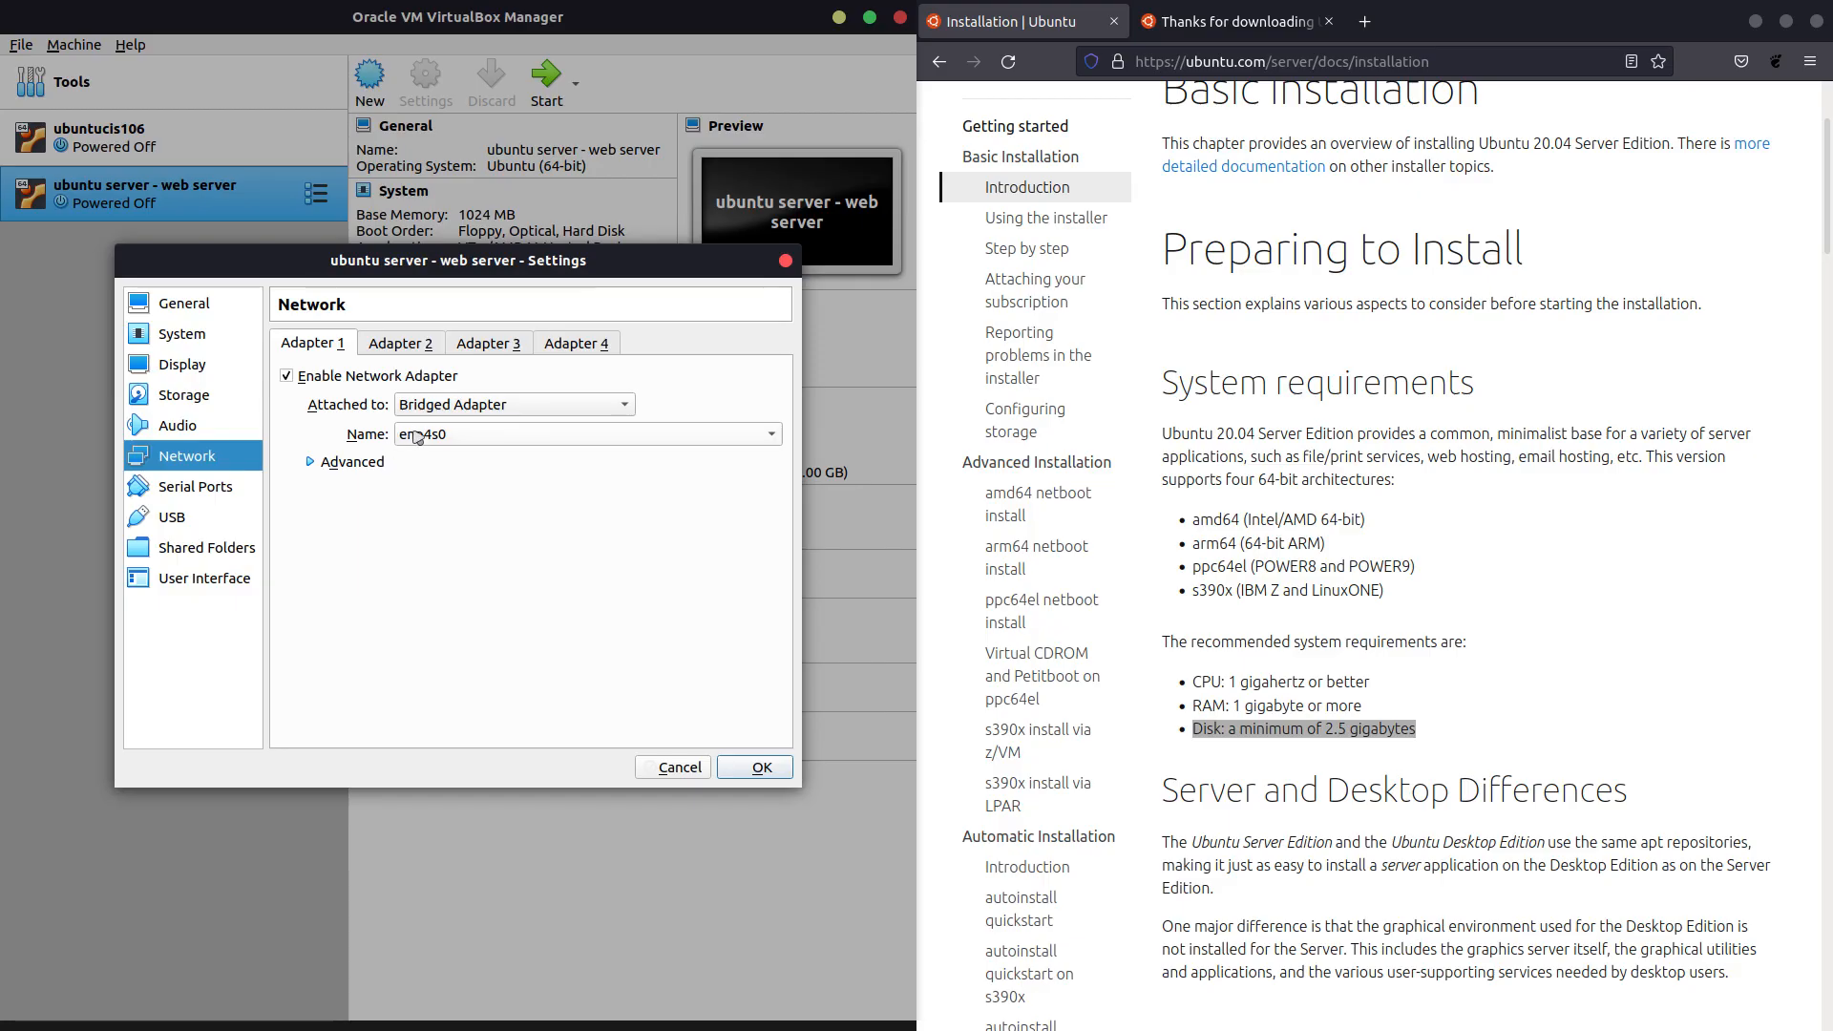
Review the Serial Ports, USB and Shared Folders settings pages.
left_click(164, 487)
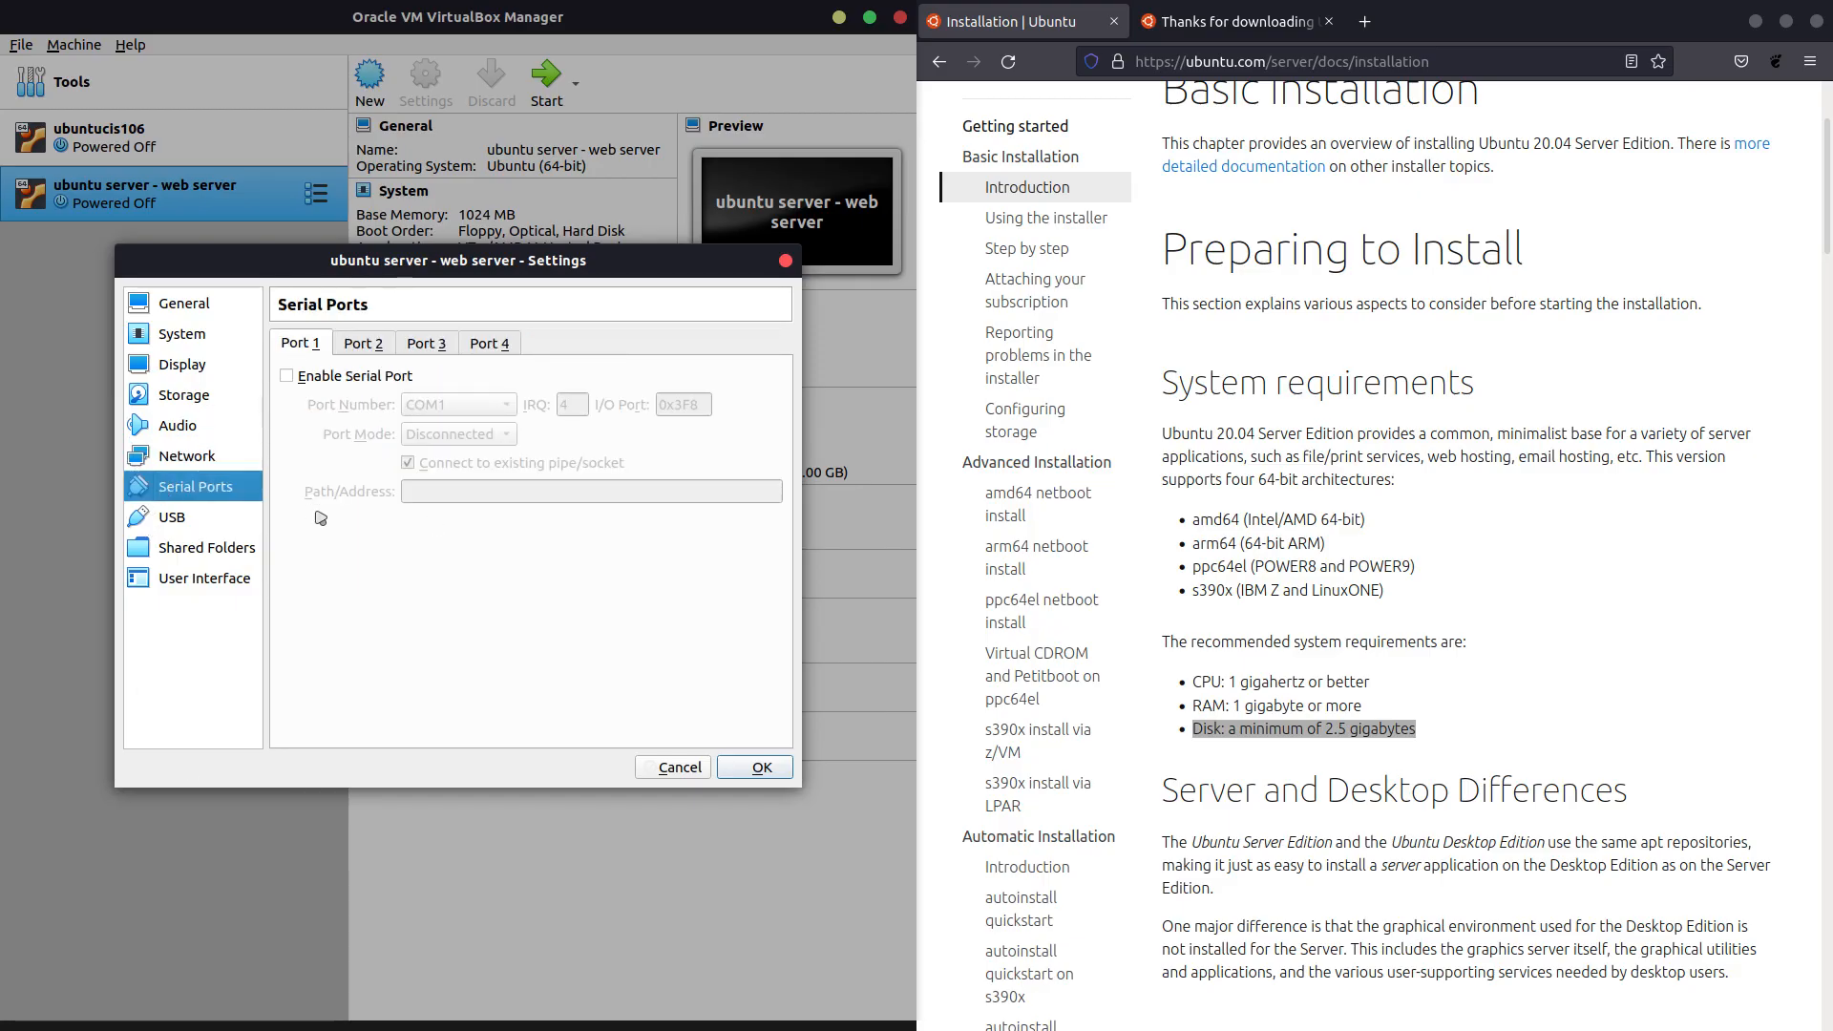
left_click(172, 516)
left_click(218, 562)
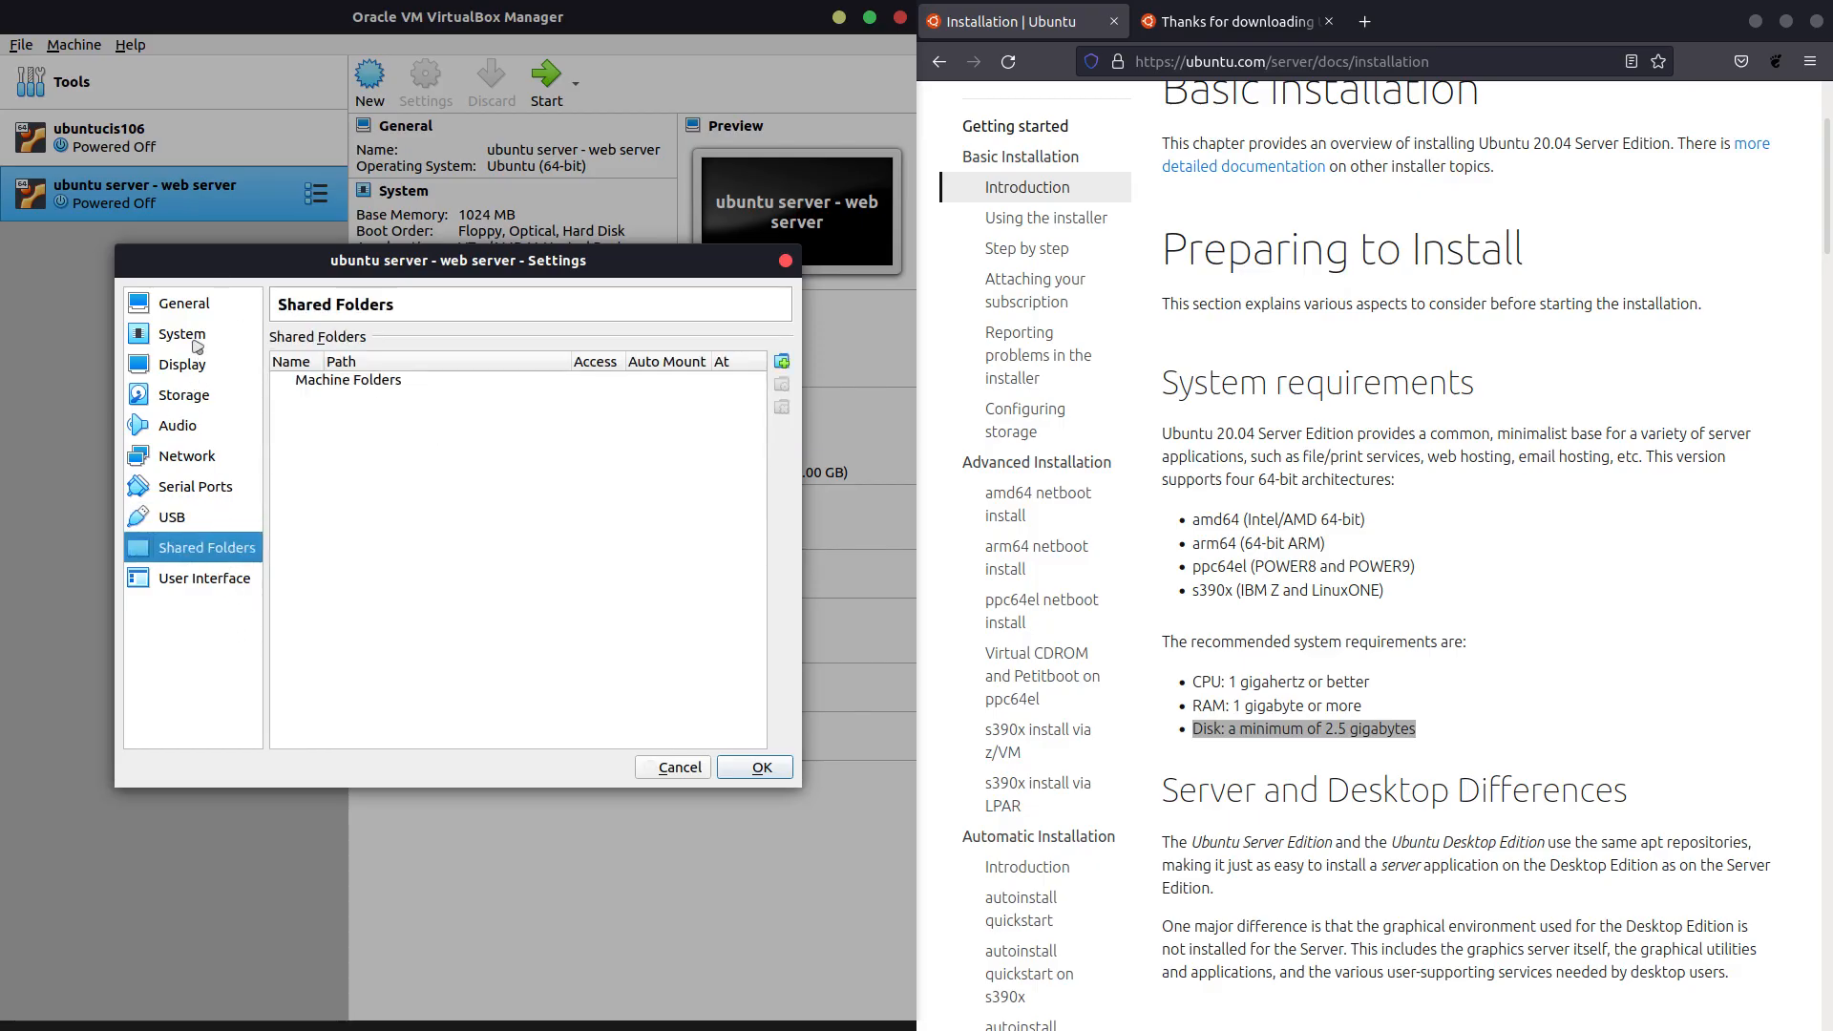
Save the VM settings with OK and start 'ubuntu server - web server'.
left_click(192, 306)
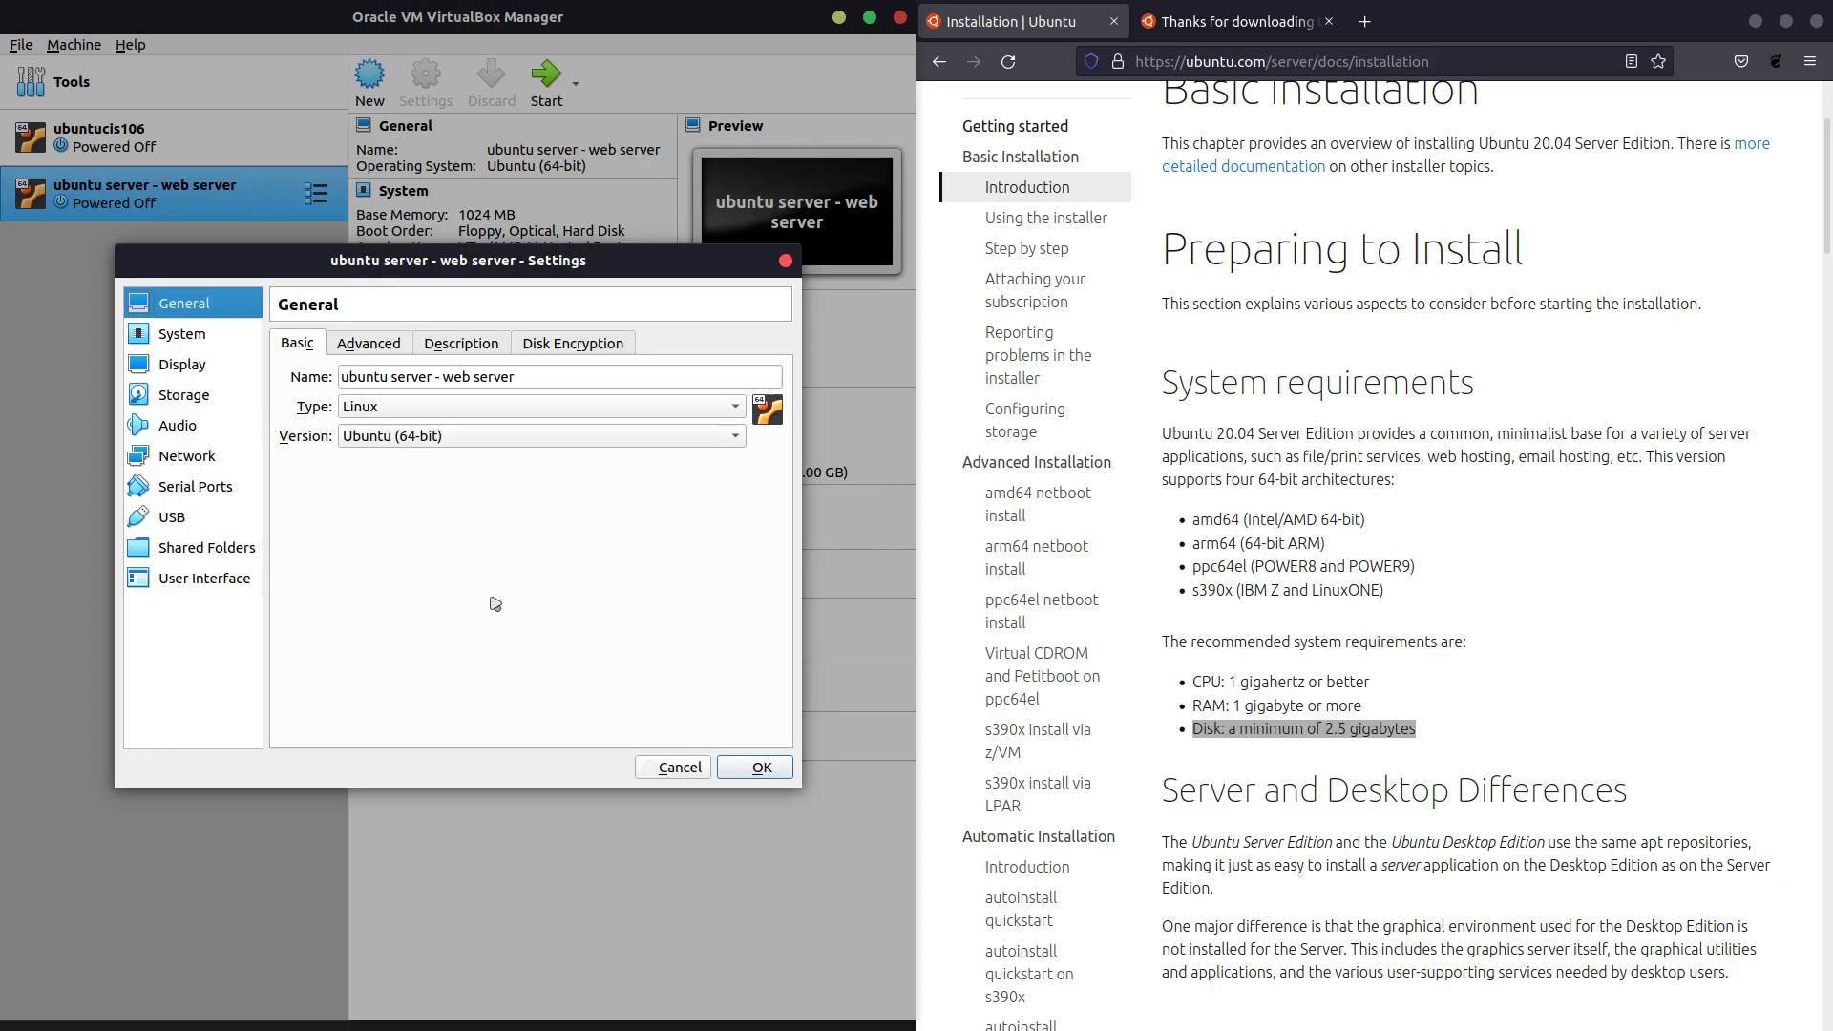
left_click(760, 768)
left_click(528, 96)
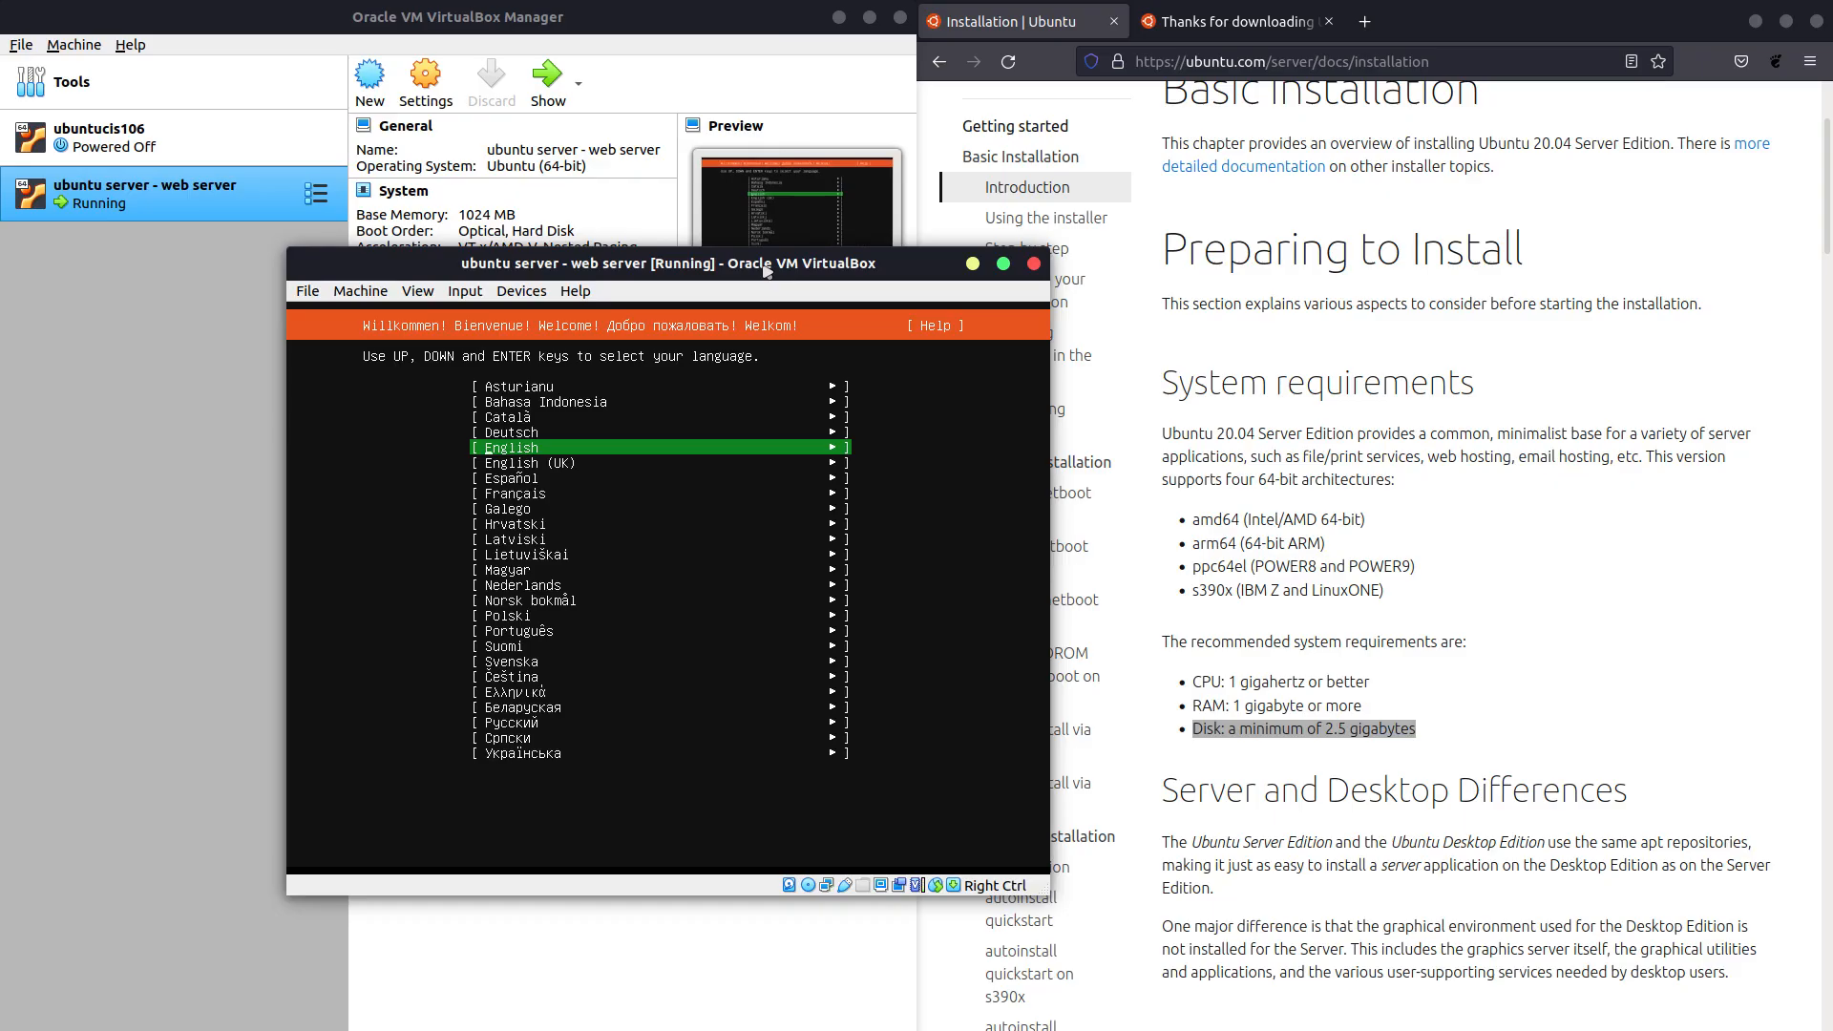
Choose English as the installer language and accept the English (US) keyboard layout.
key("Return")
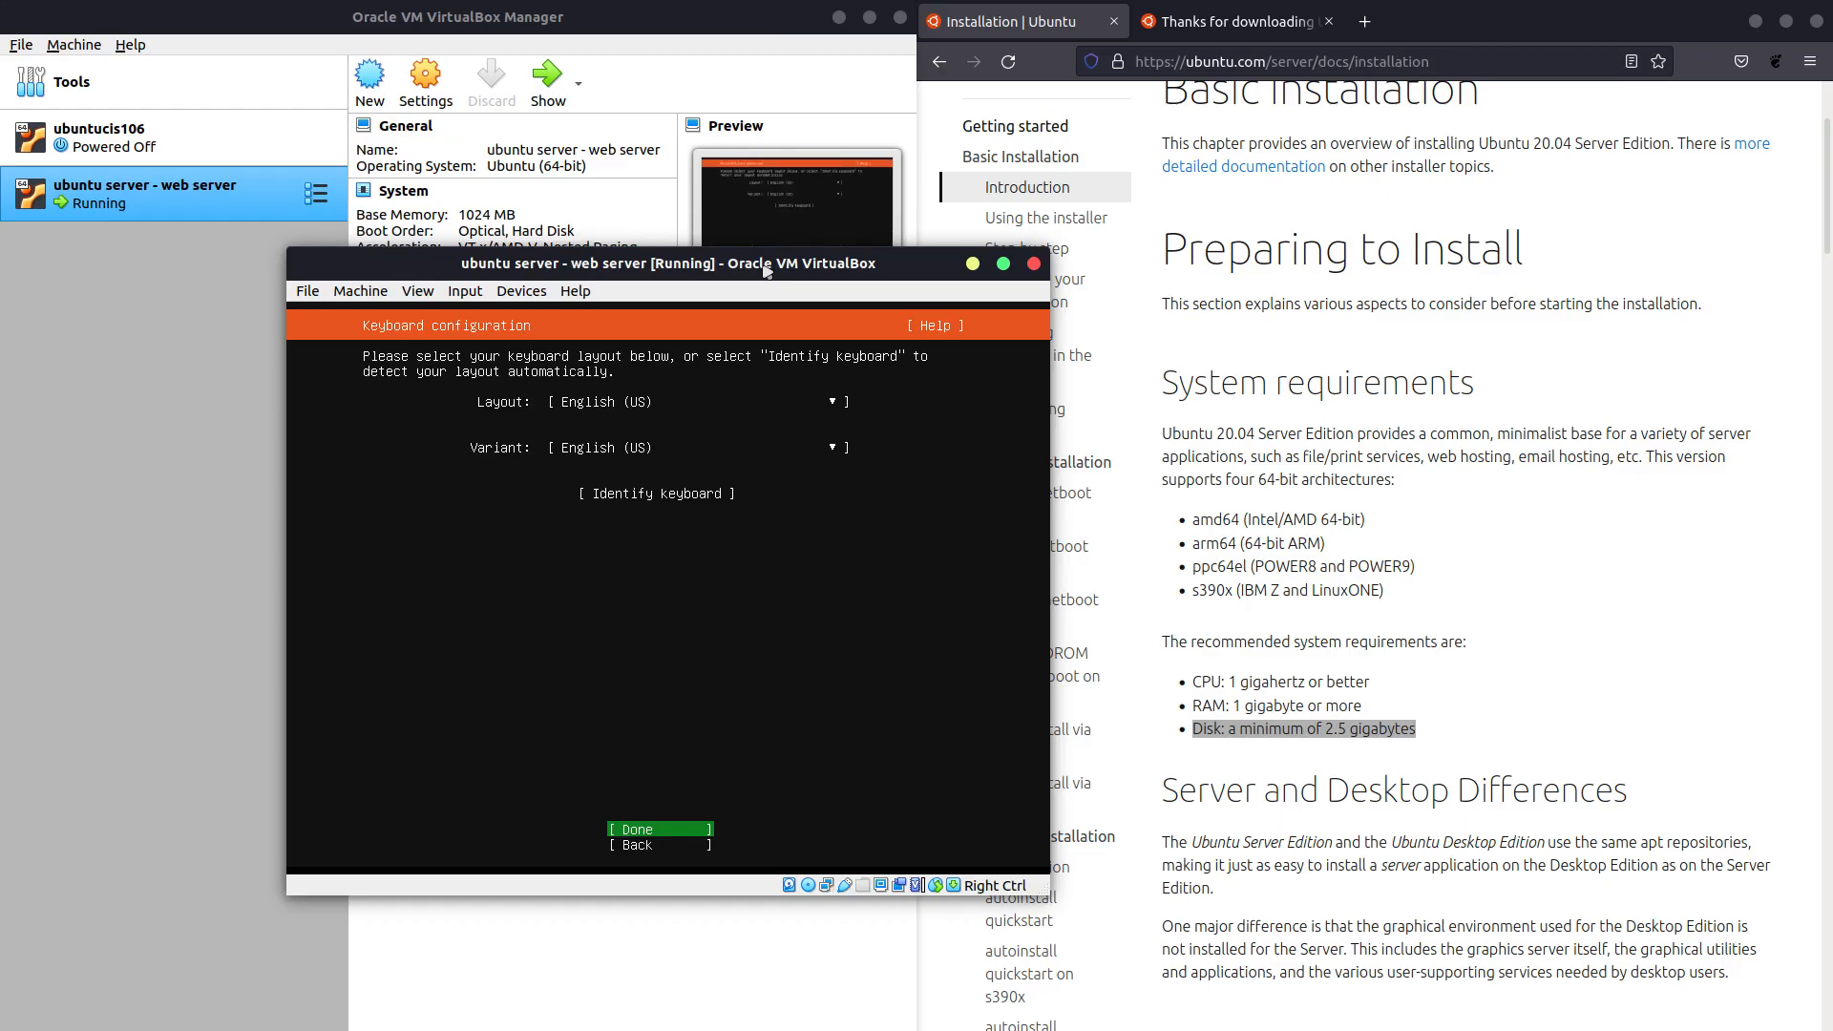
key("Return")
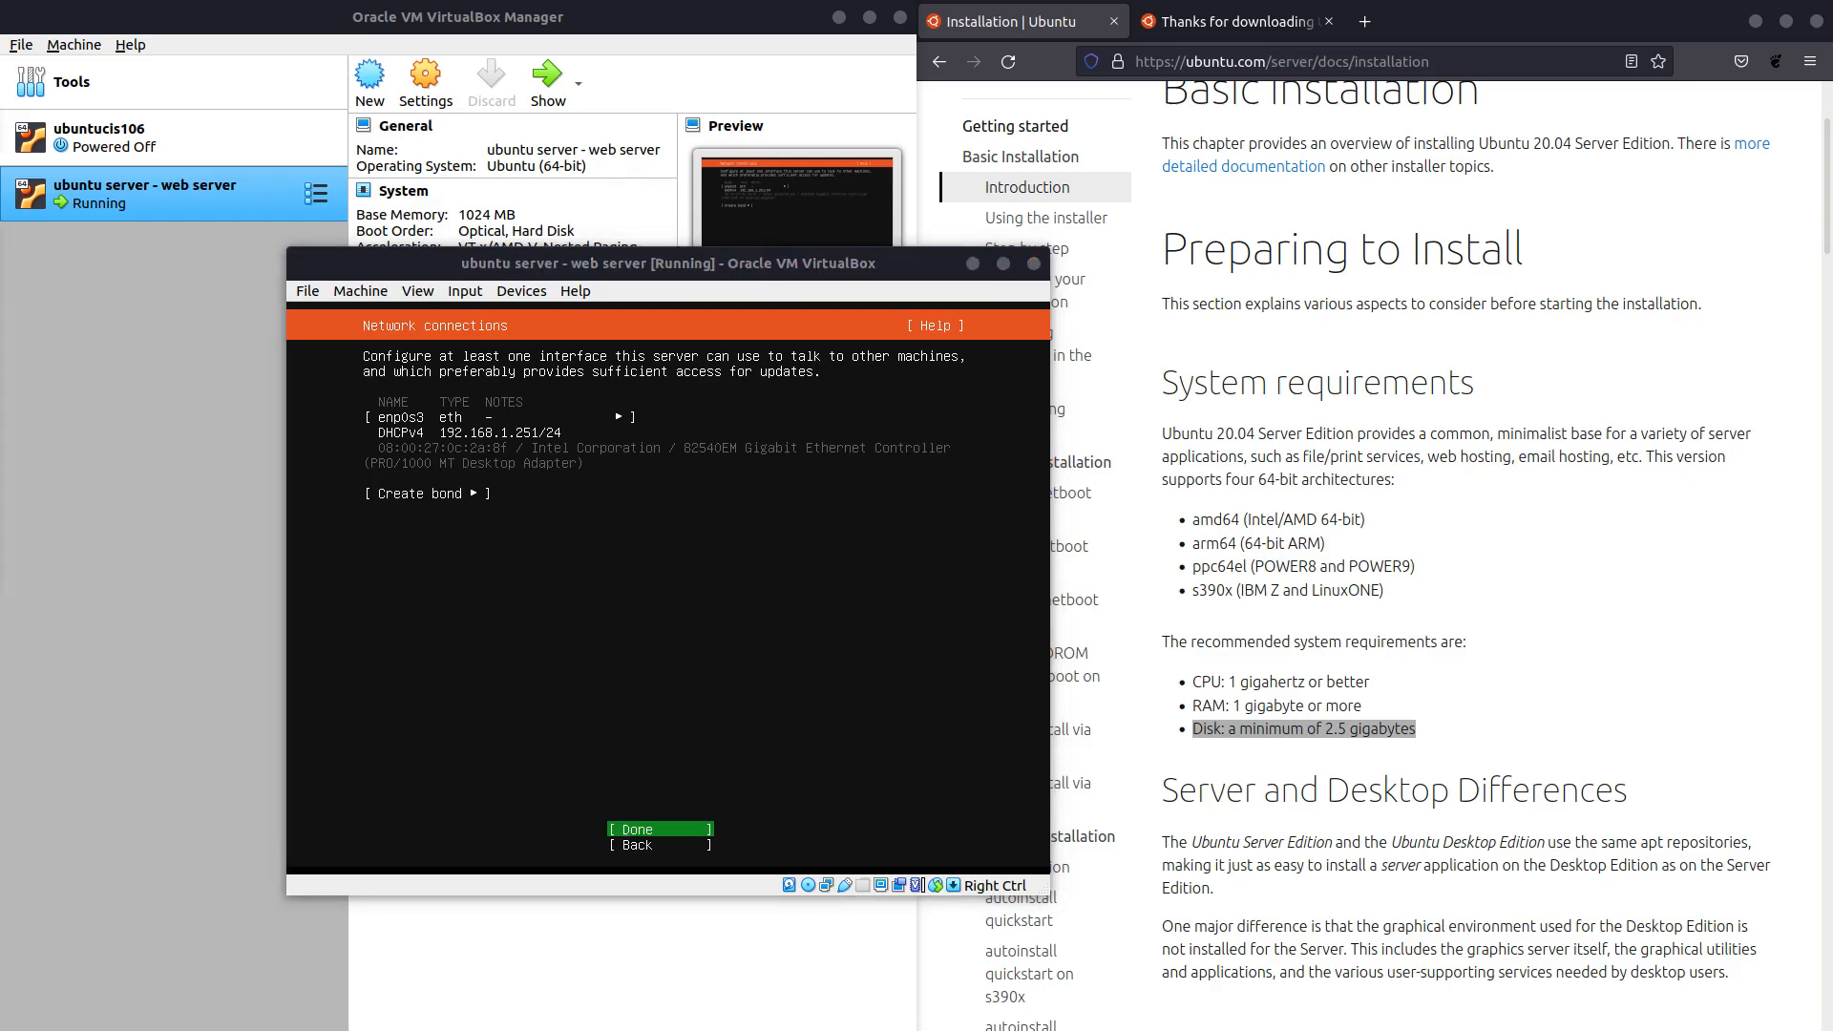
Run hostname -I in a host terminal to find the IP address 192.168.1.228.
key("ctrl+alt+t")
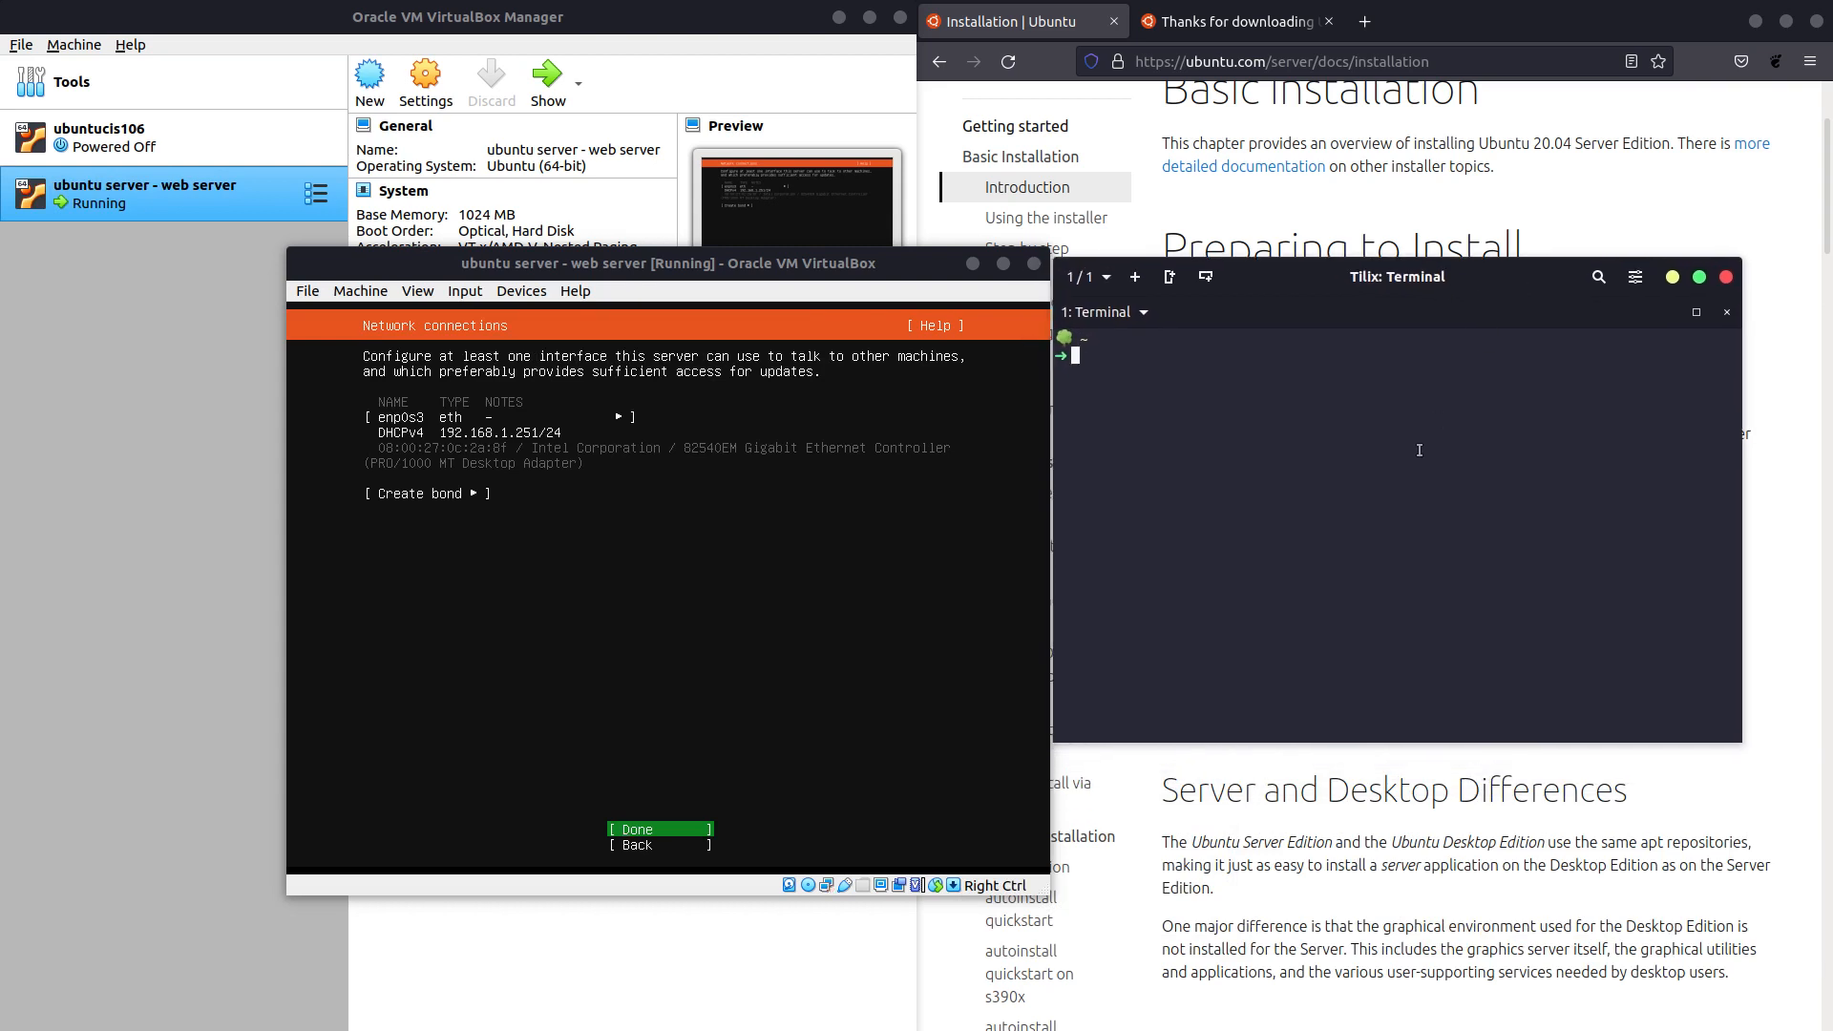
type("hostname -I")
key("Return")
left_click_drag(1107, 373, 1053, 371)
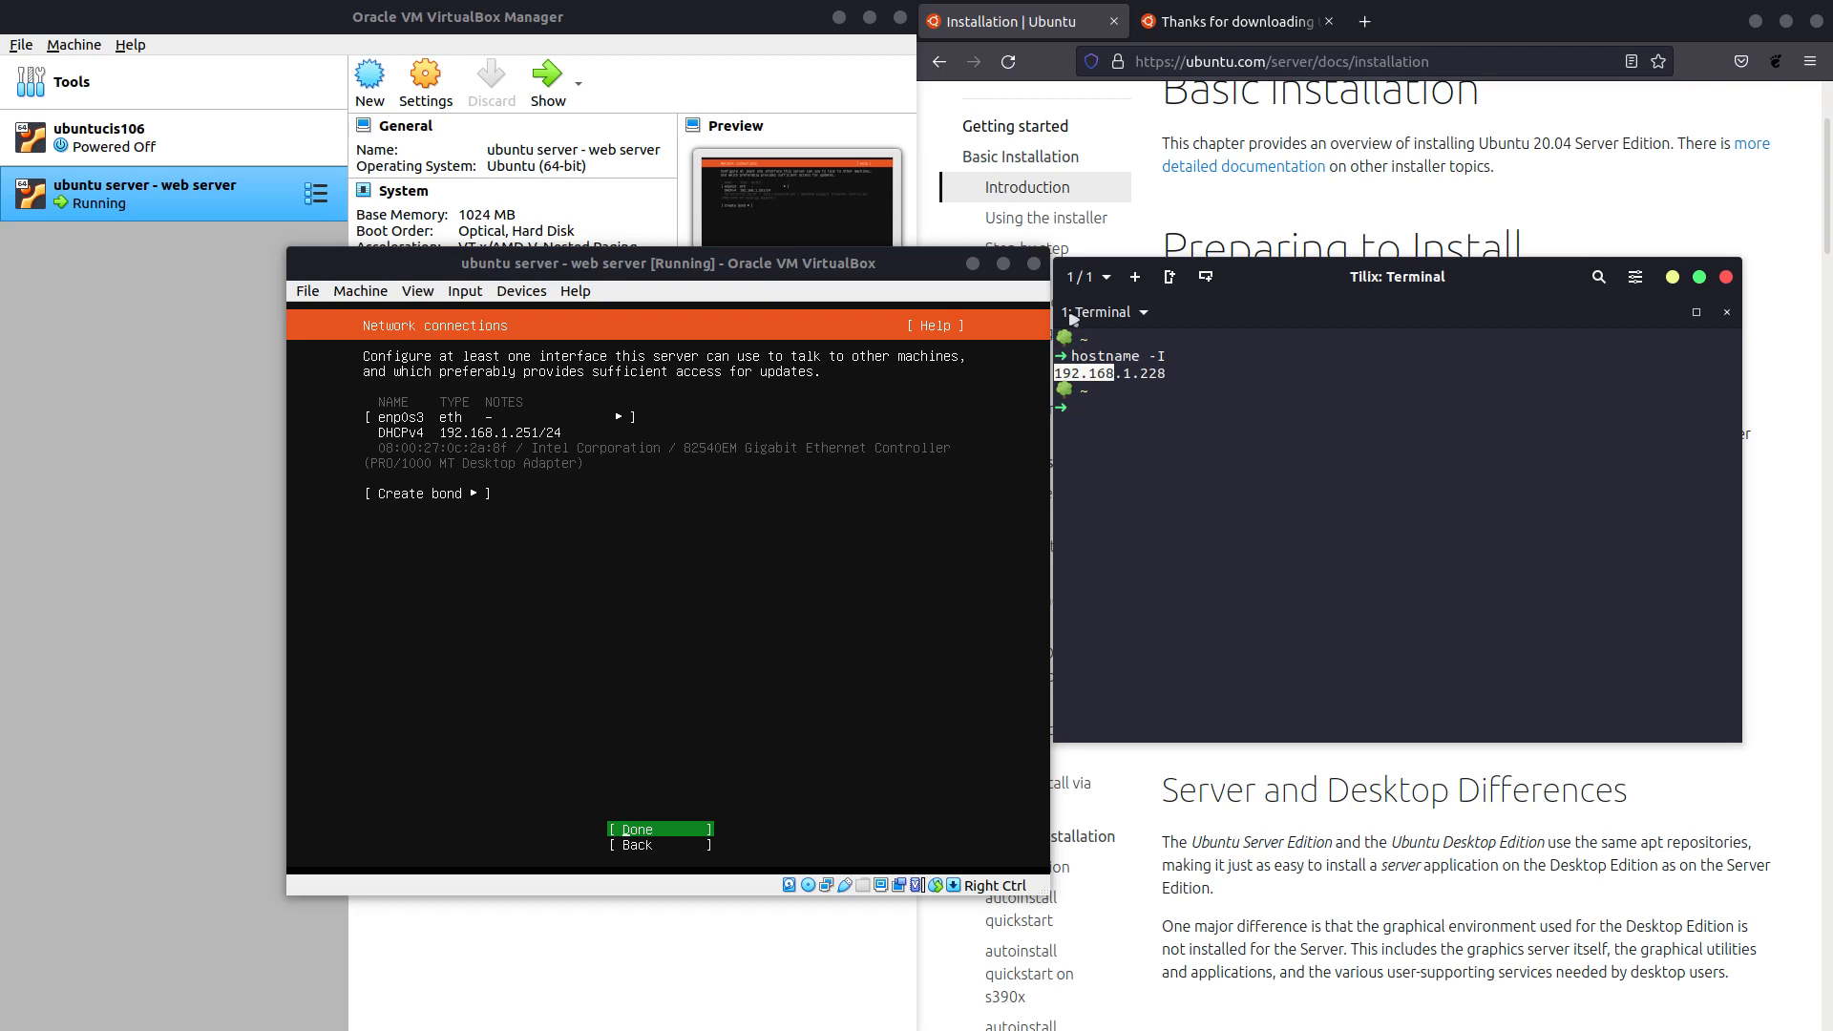
Close the terminal and accept the installer's network connection settings.
left_click_drag(1437, 297, 1464, 302)
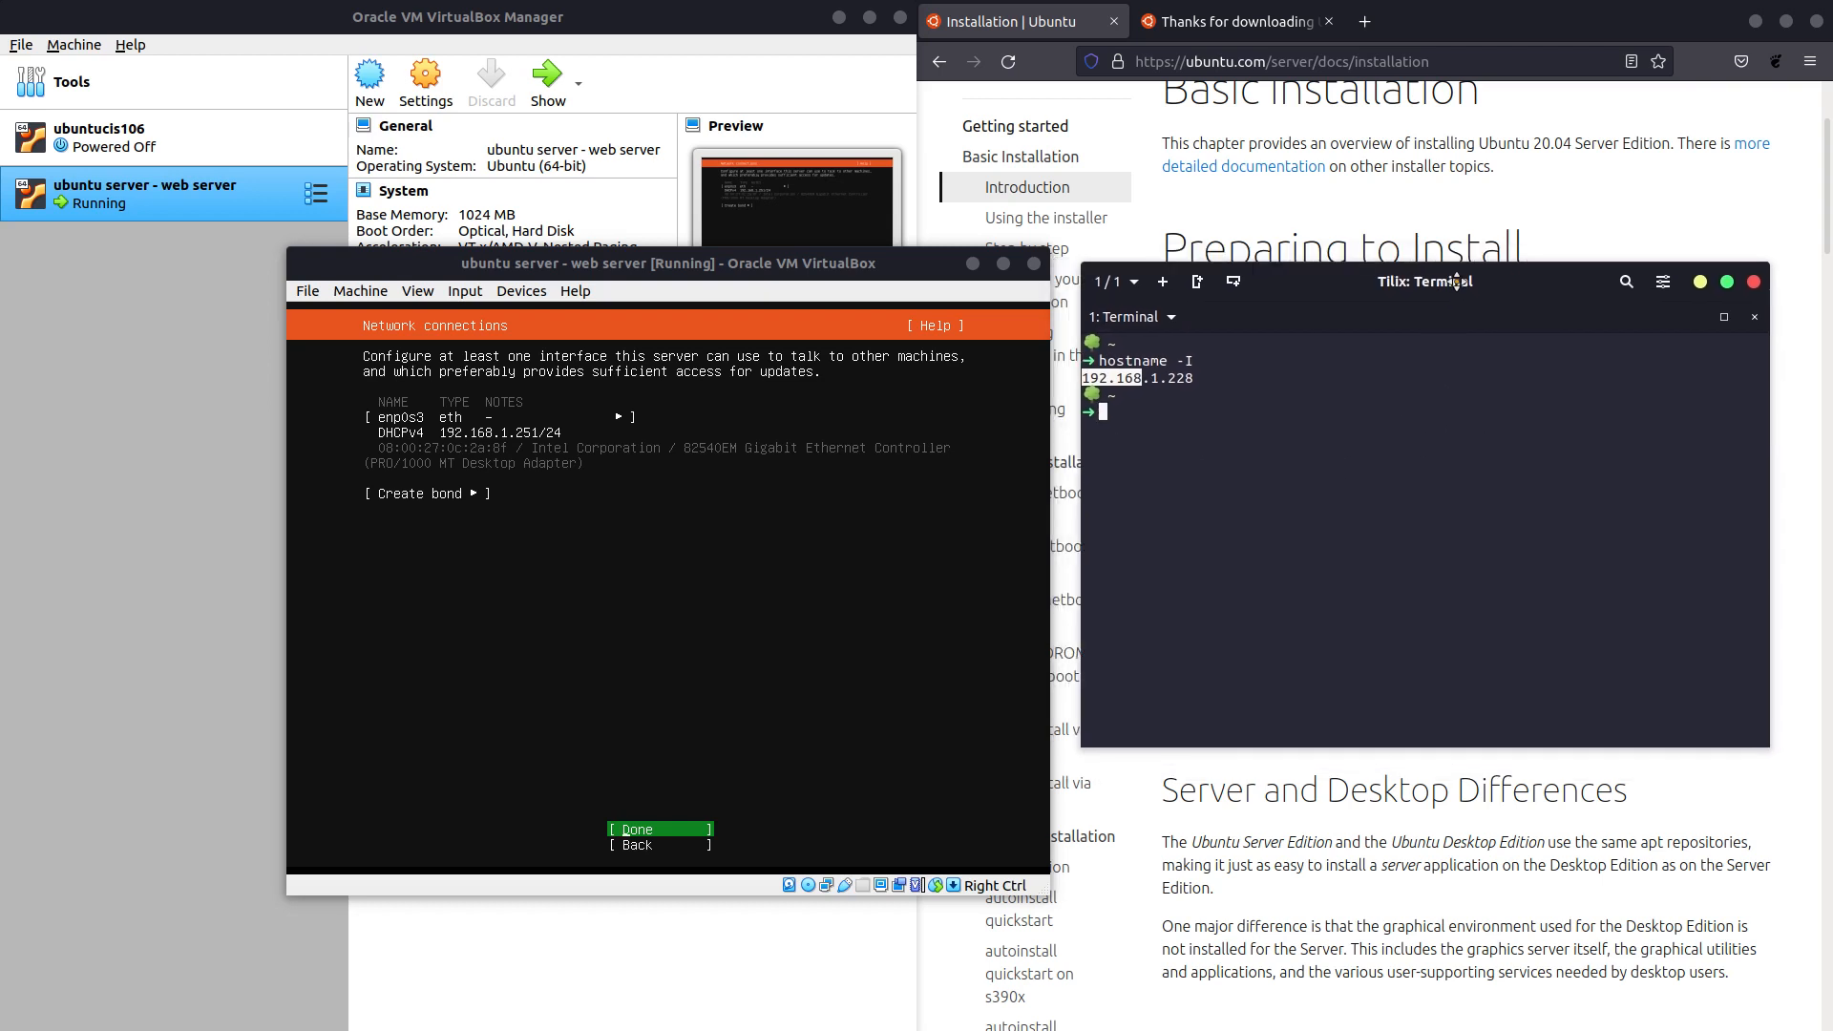
left_click(785, 268)
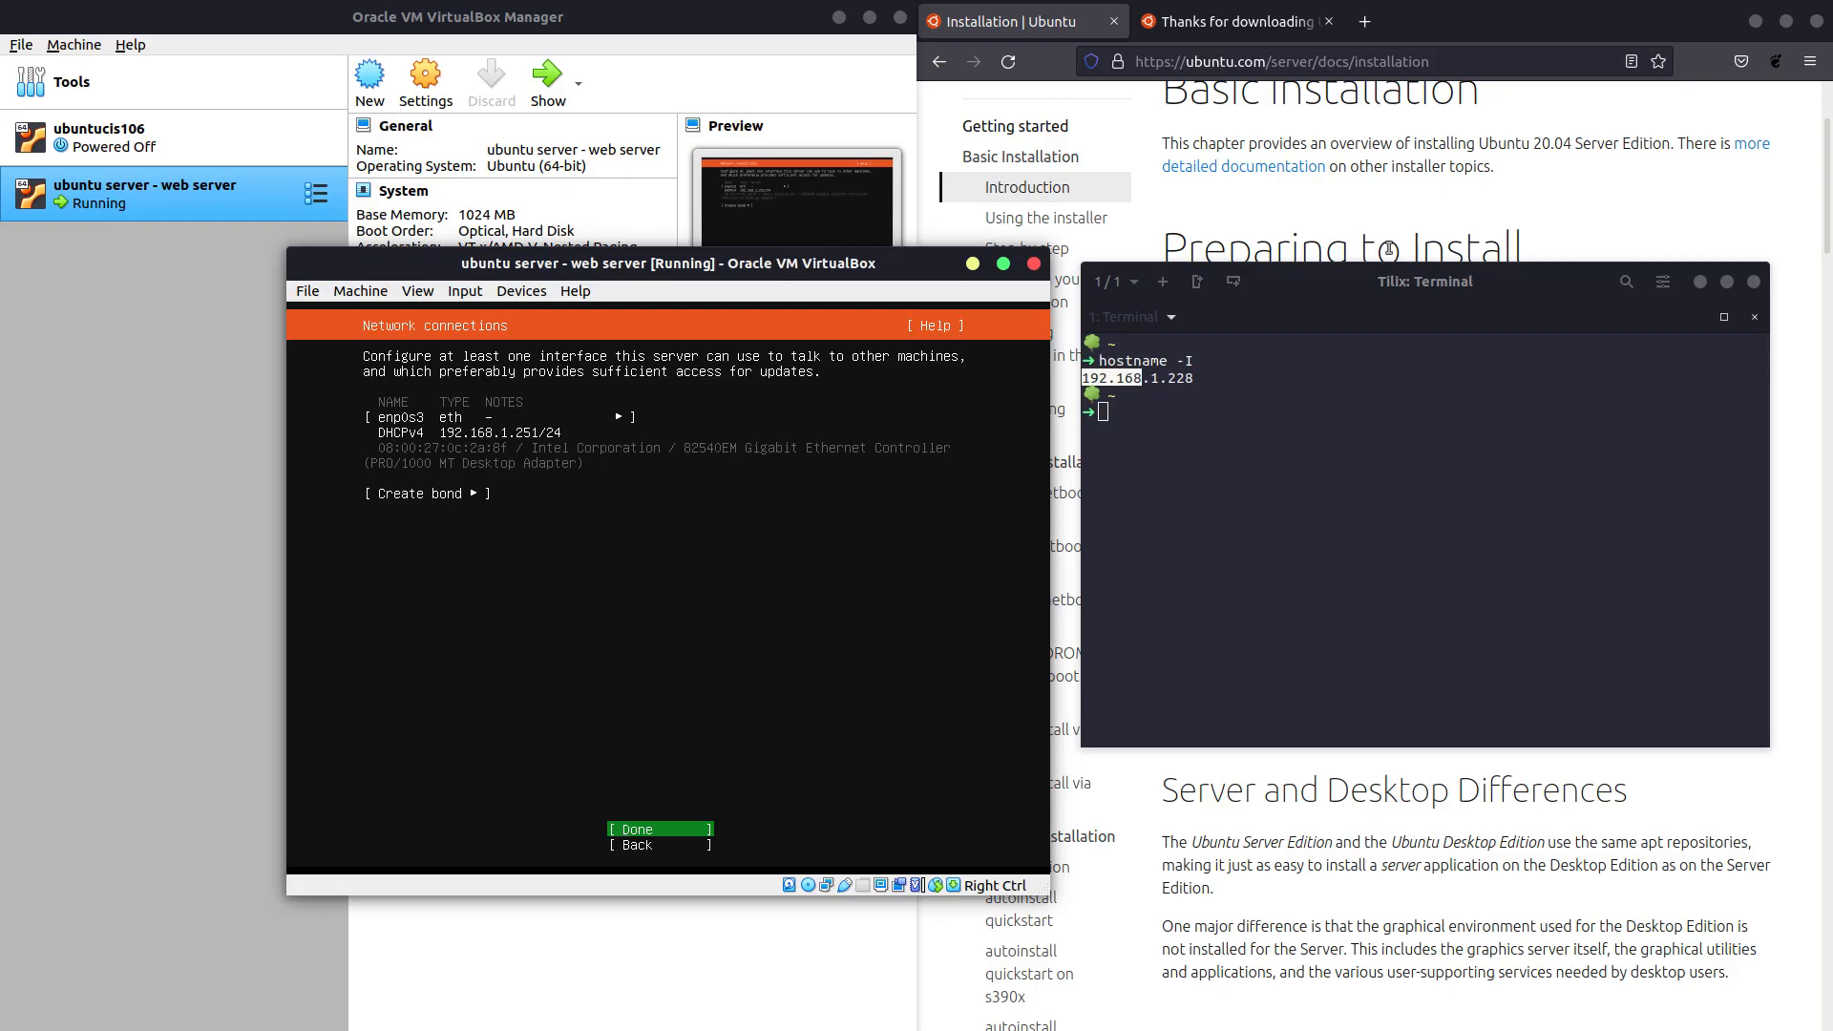
left_click(1754, 281)
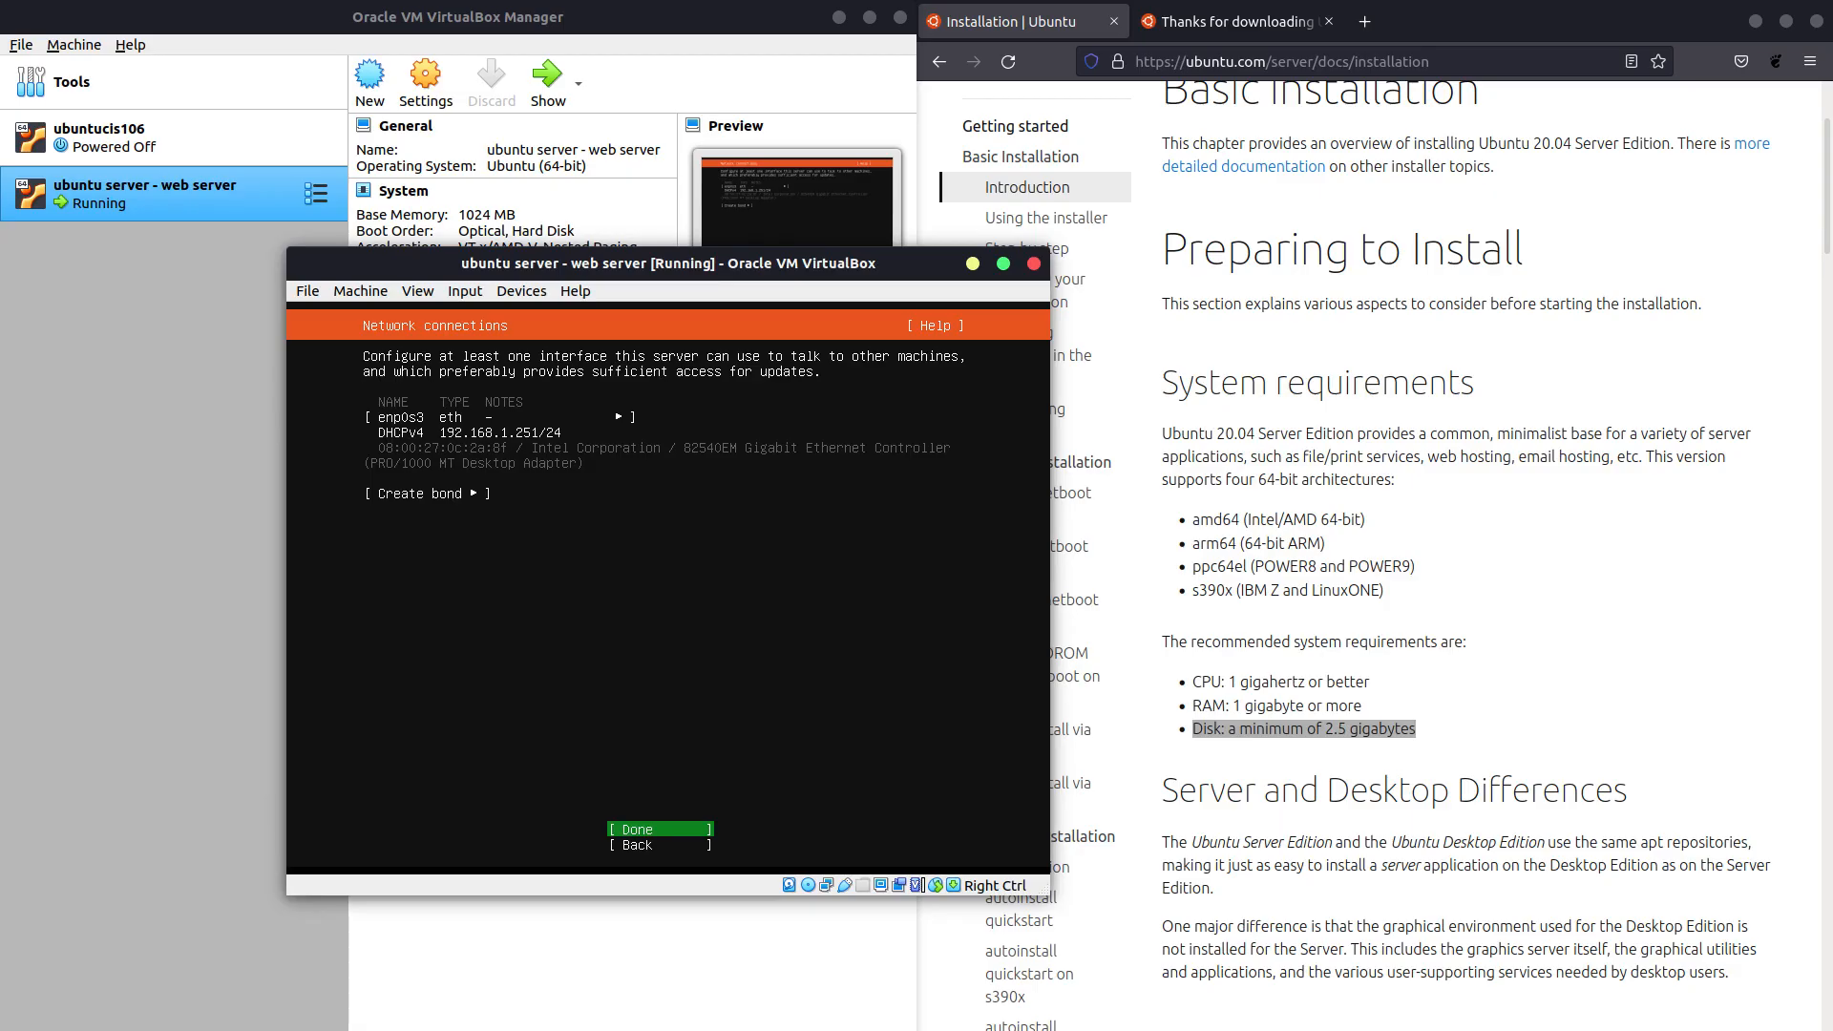
key("Return")
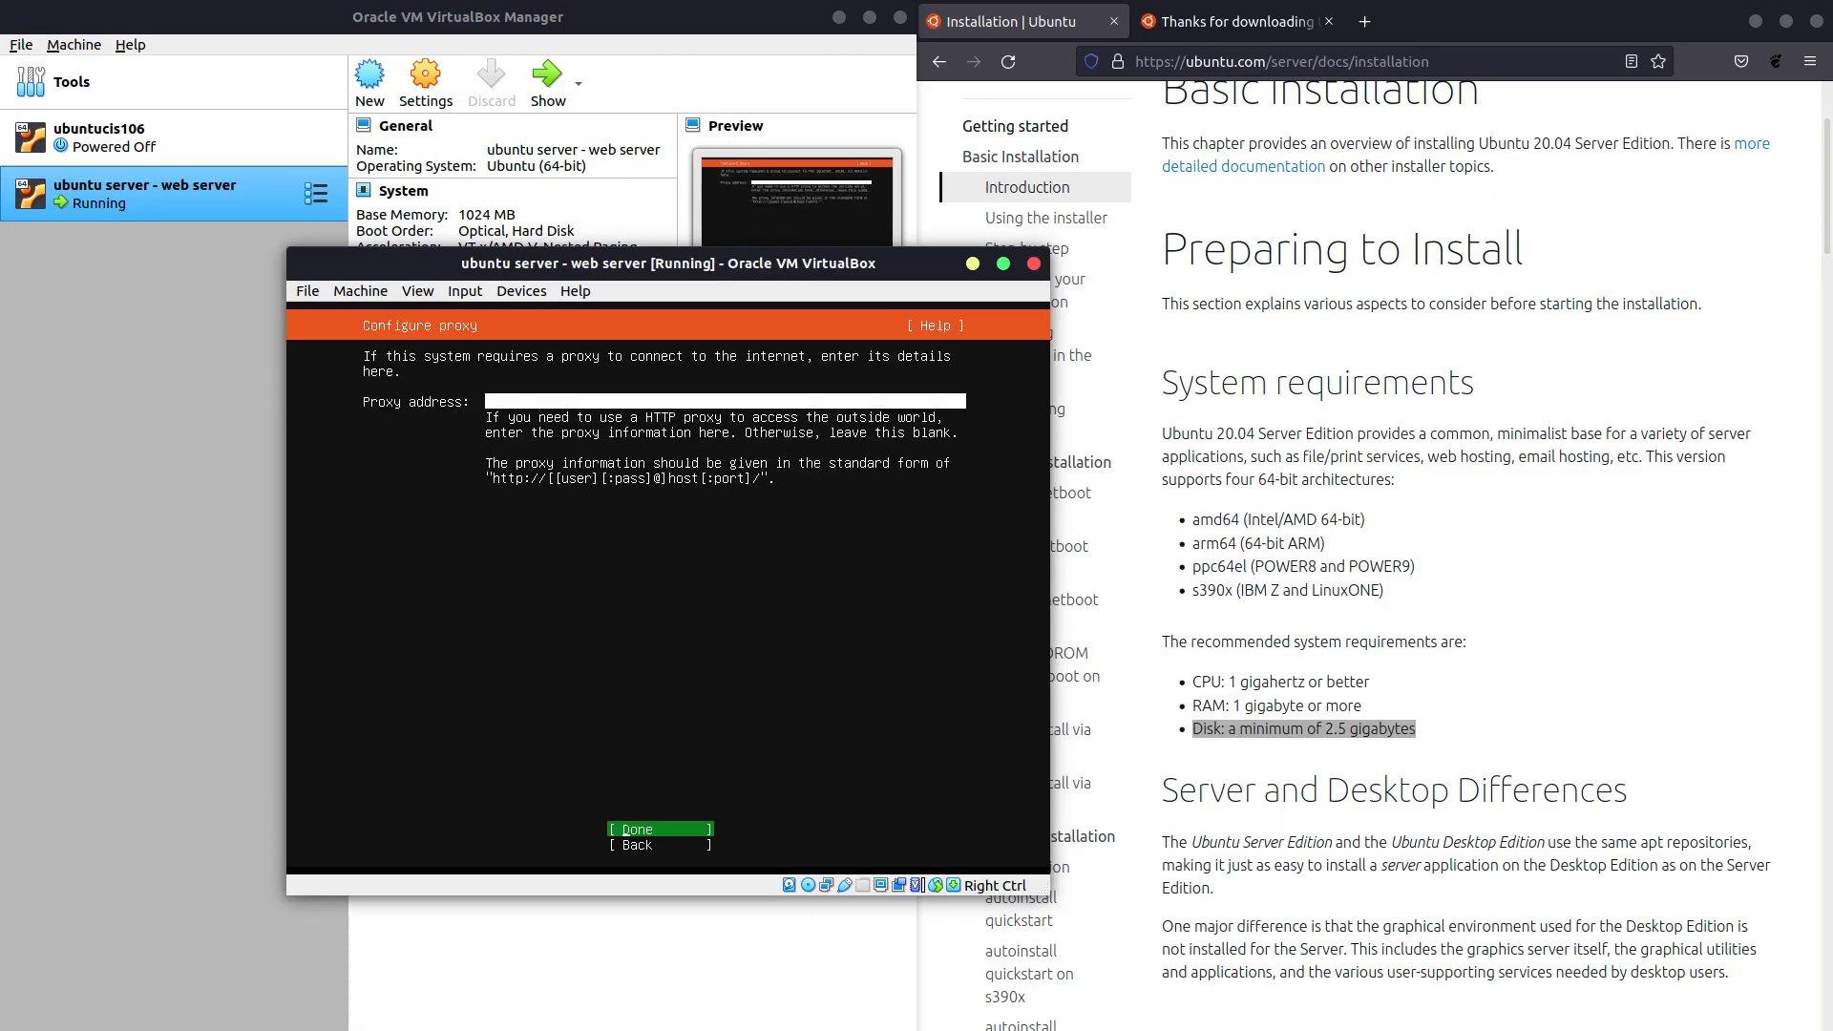
Leave the proxy blank, keep the default archive mirror, and accept the guided storage layout.
key("Return")
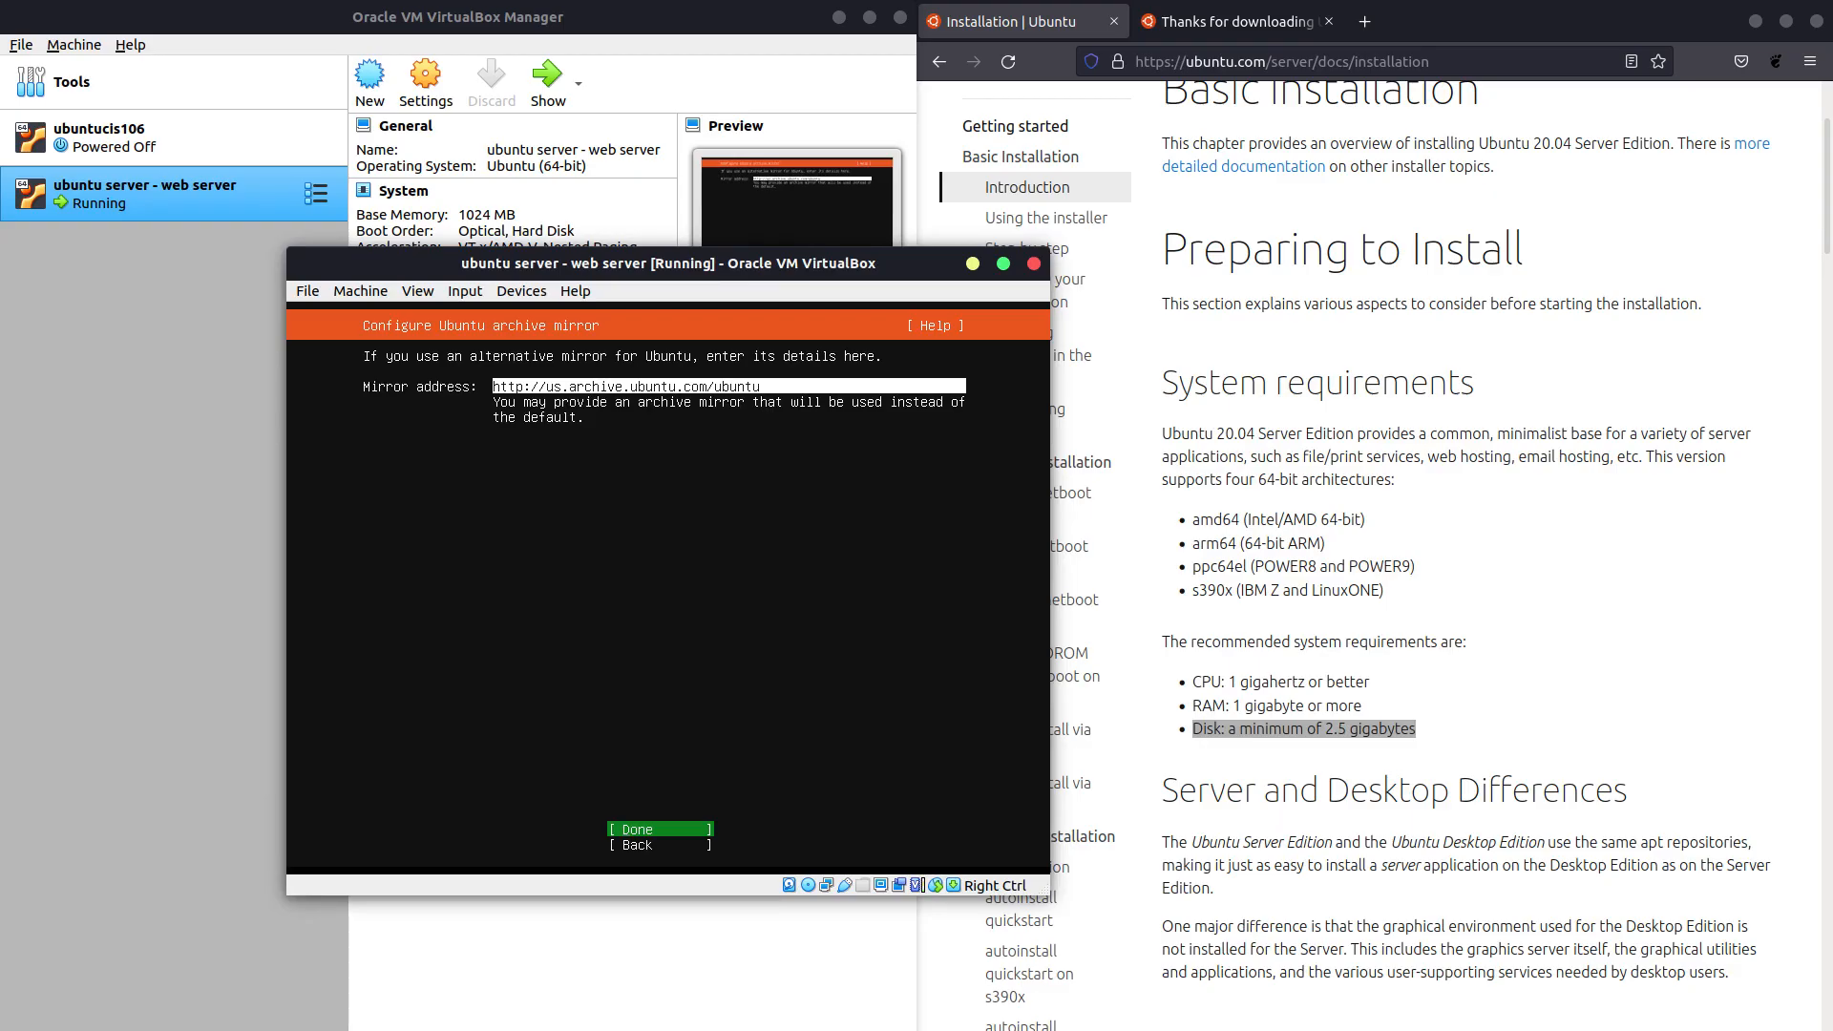
key("Return")
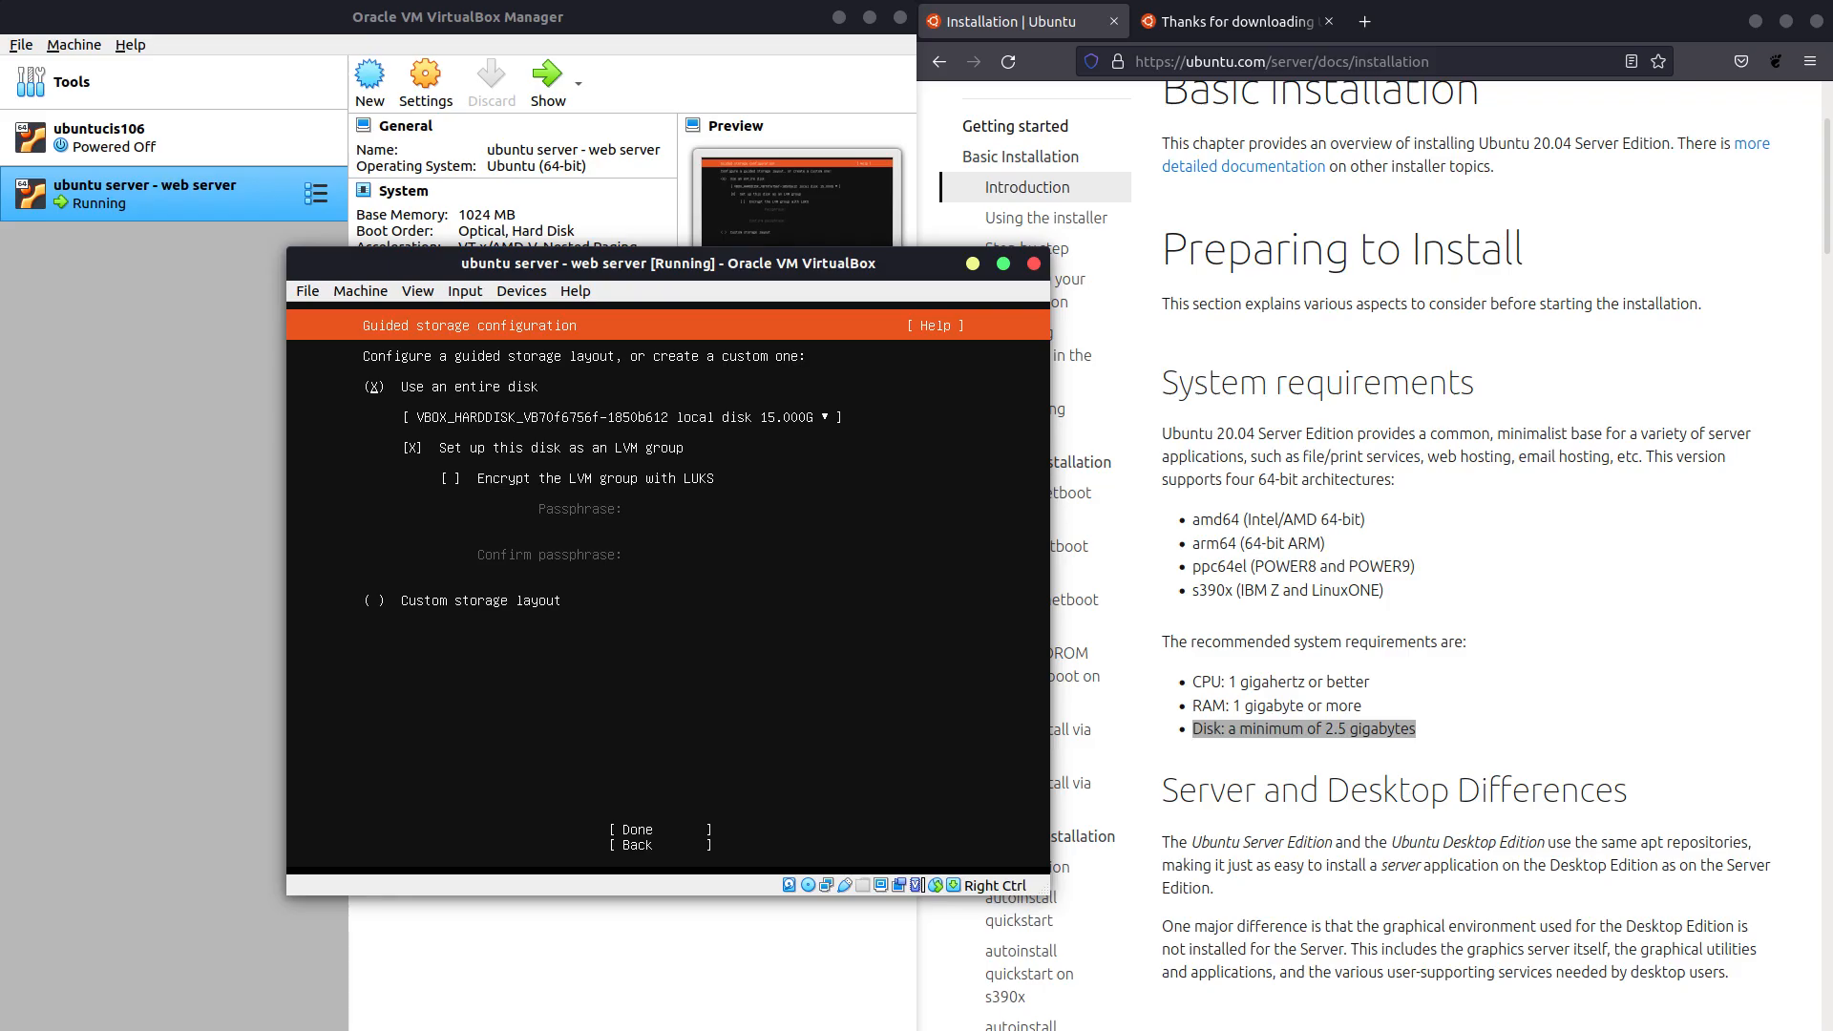
key("Down")
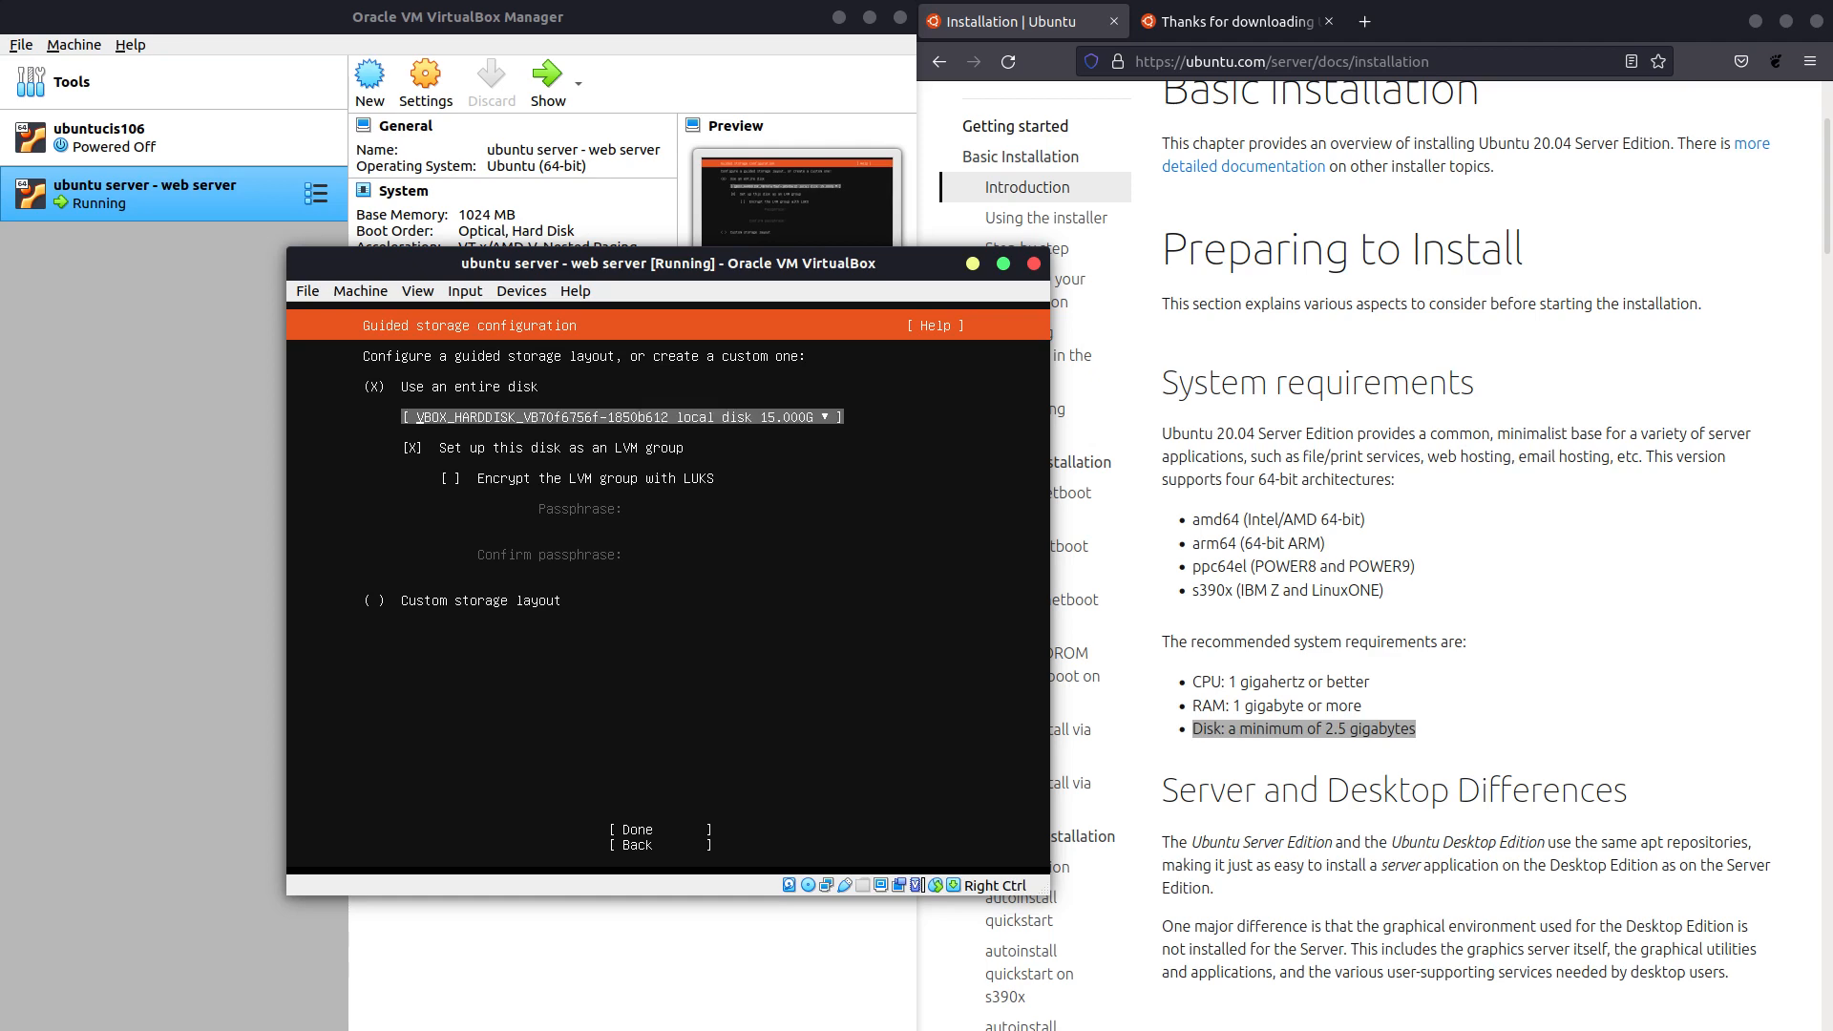
key("Down")
key("Down")
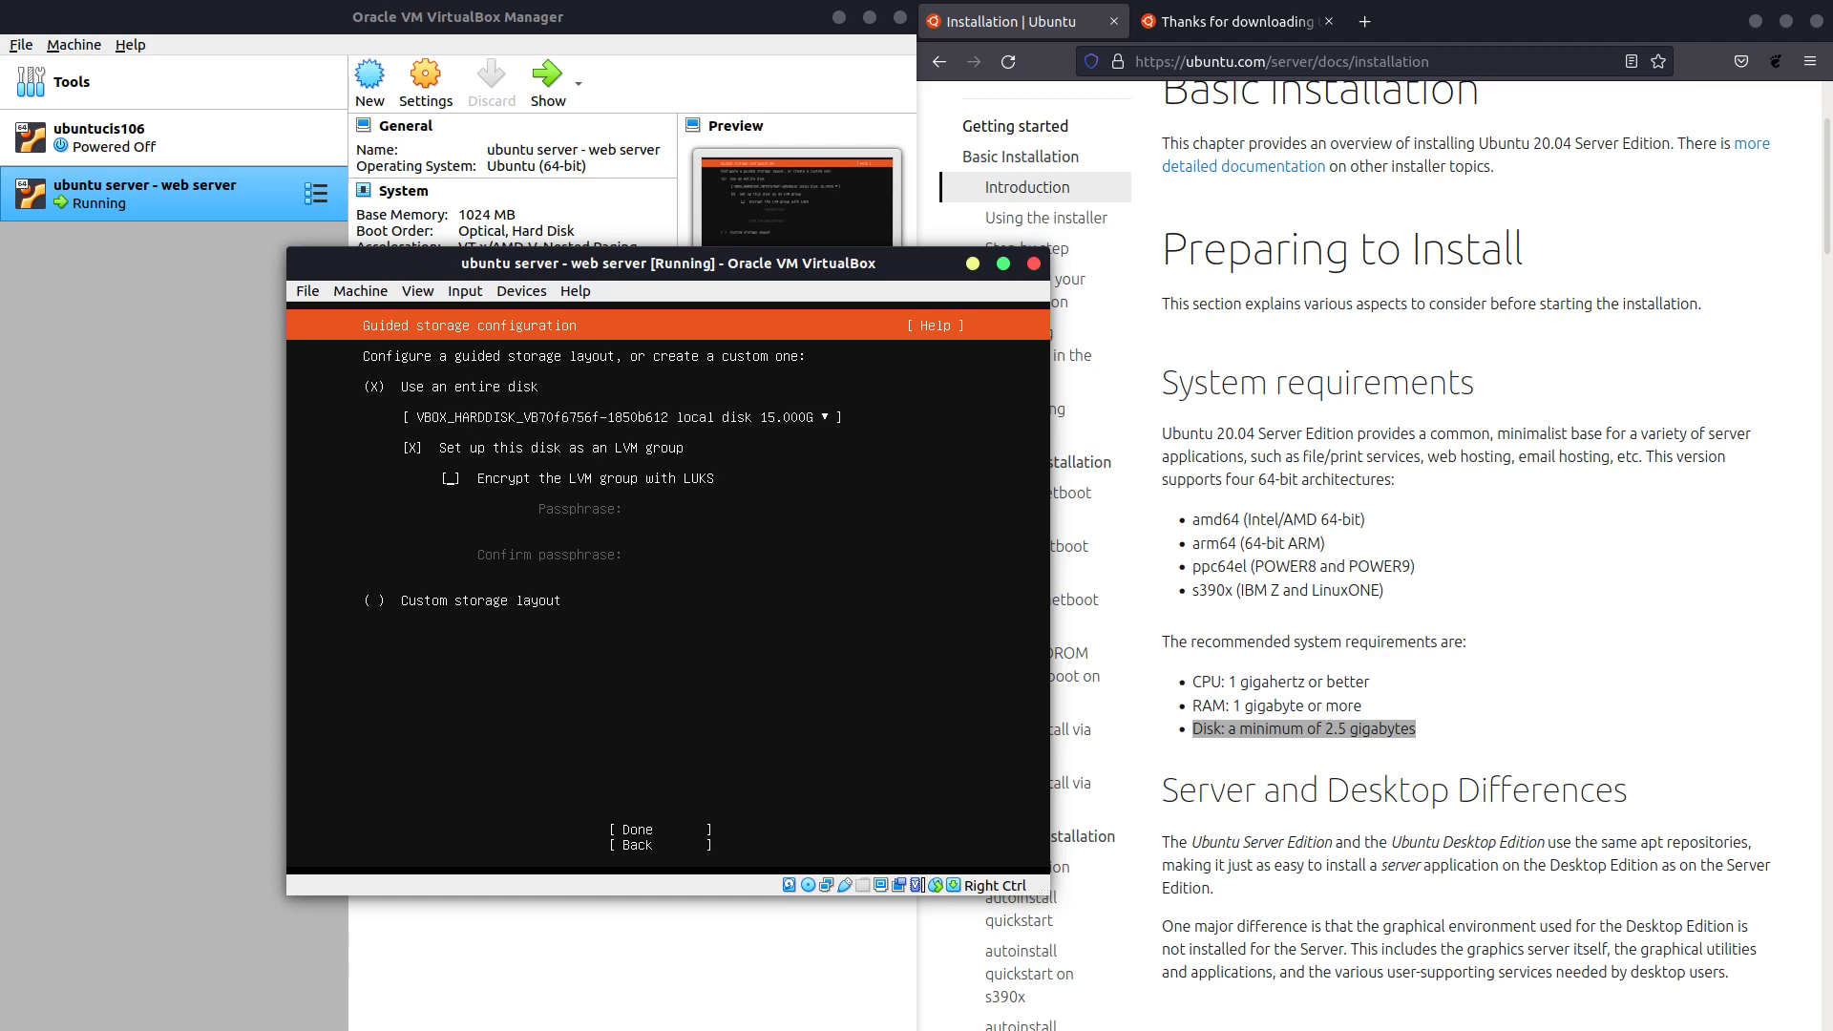
key("Down")
key("Return")
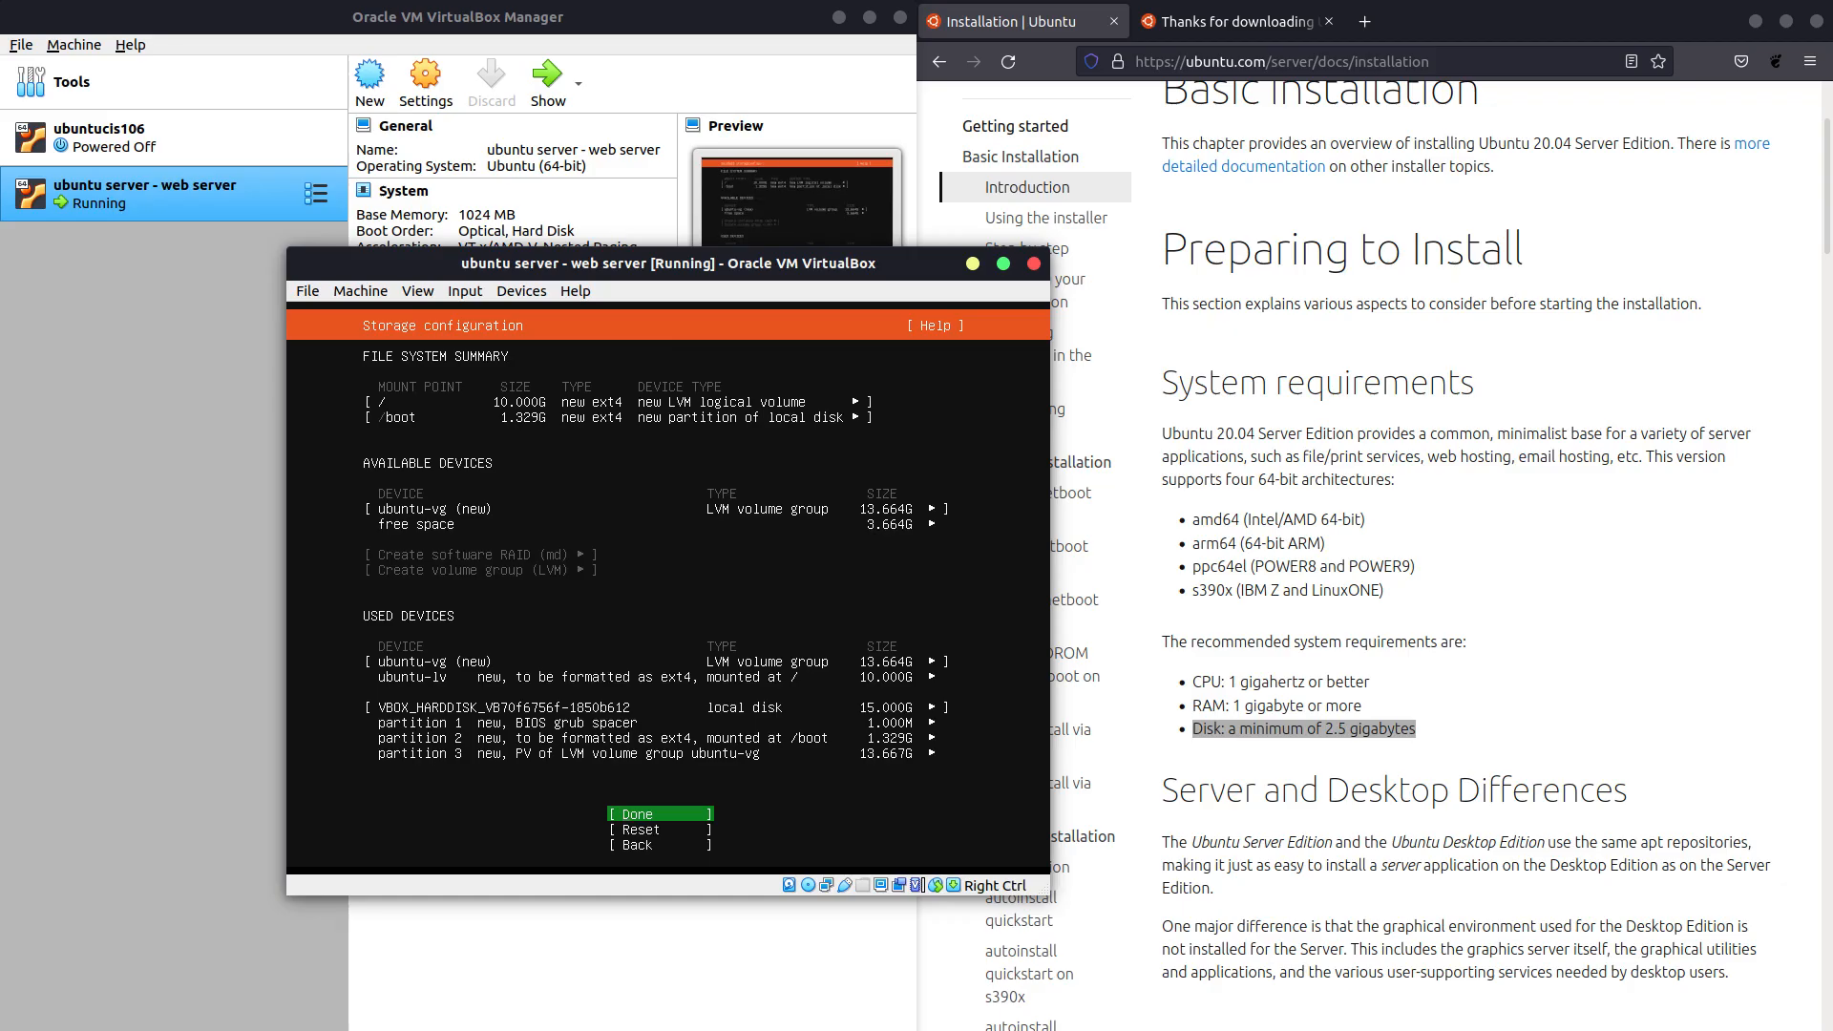
Confirm the storage configuration and choose Continue on the destructive action warning.
key("Return")
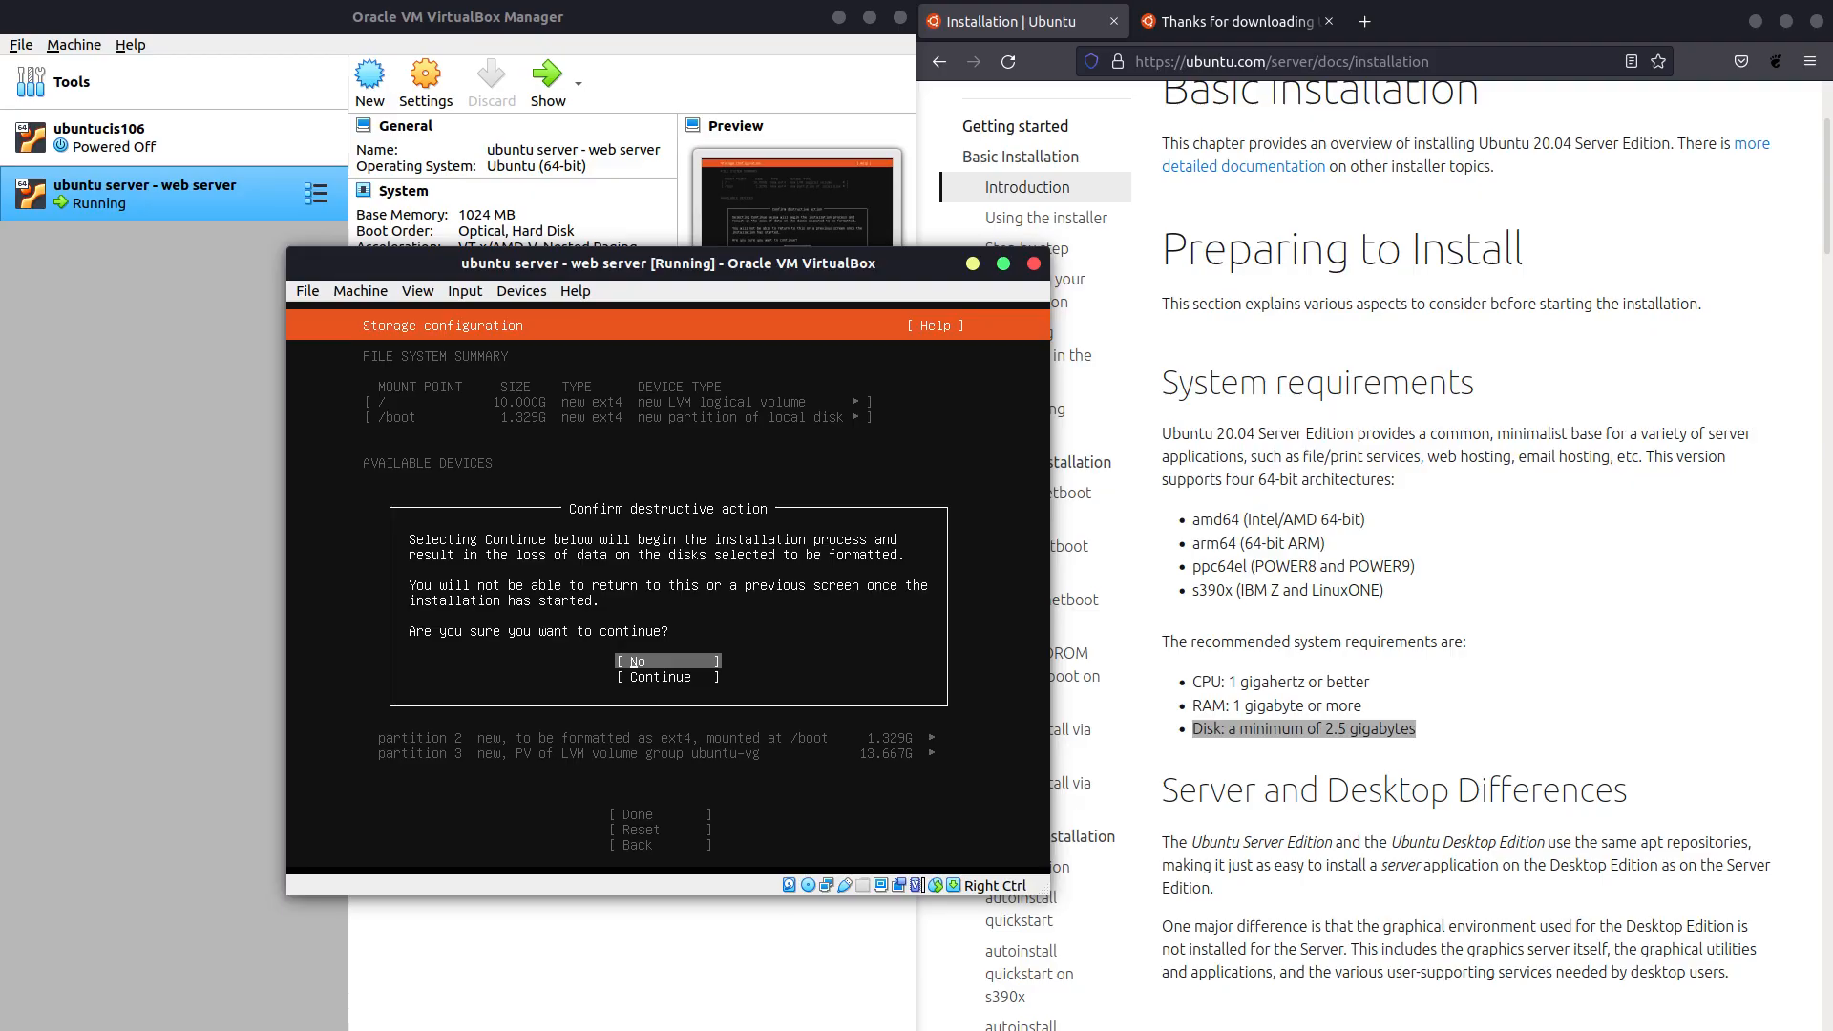
key("Down")
key("Return")
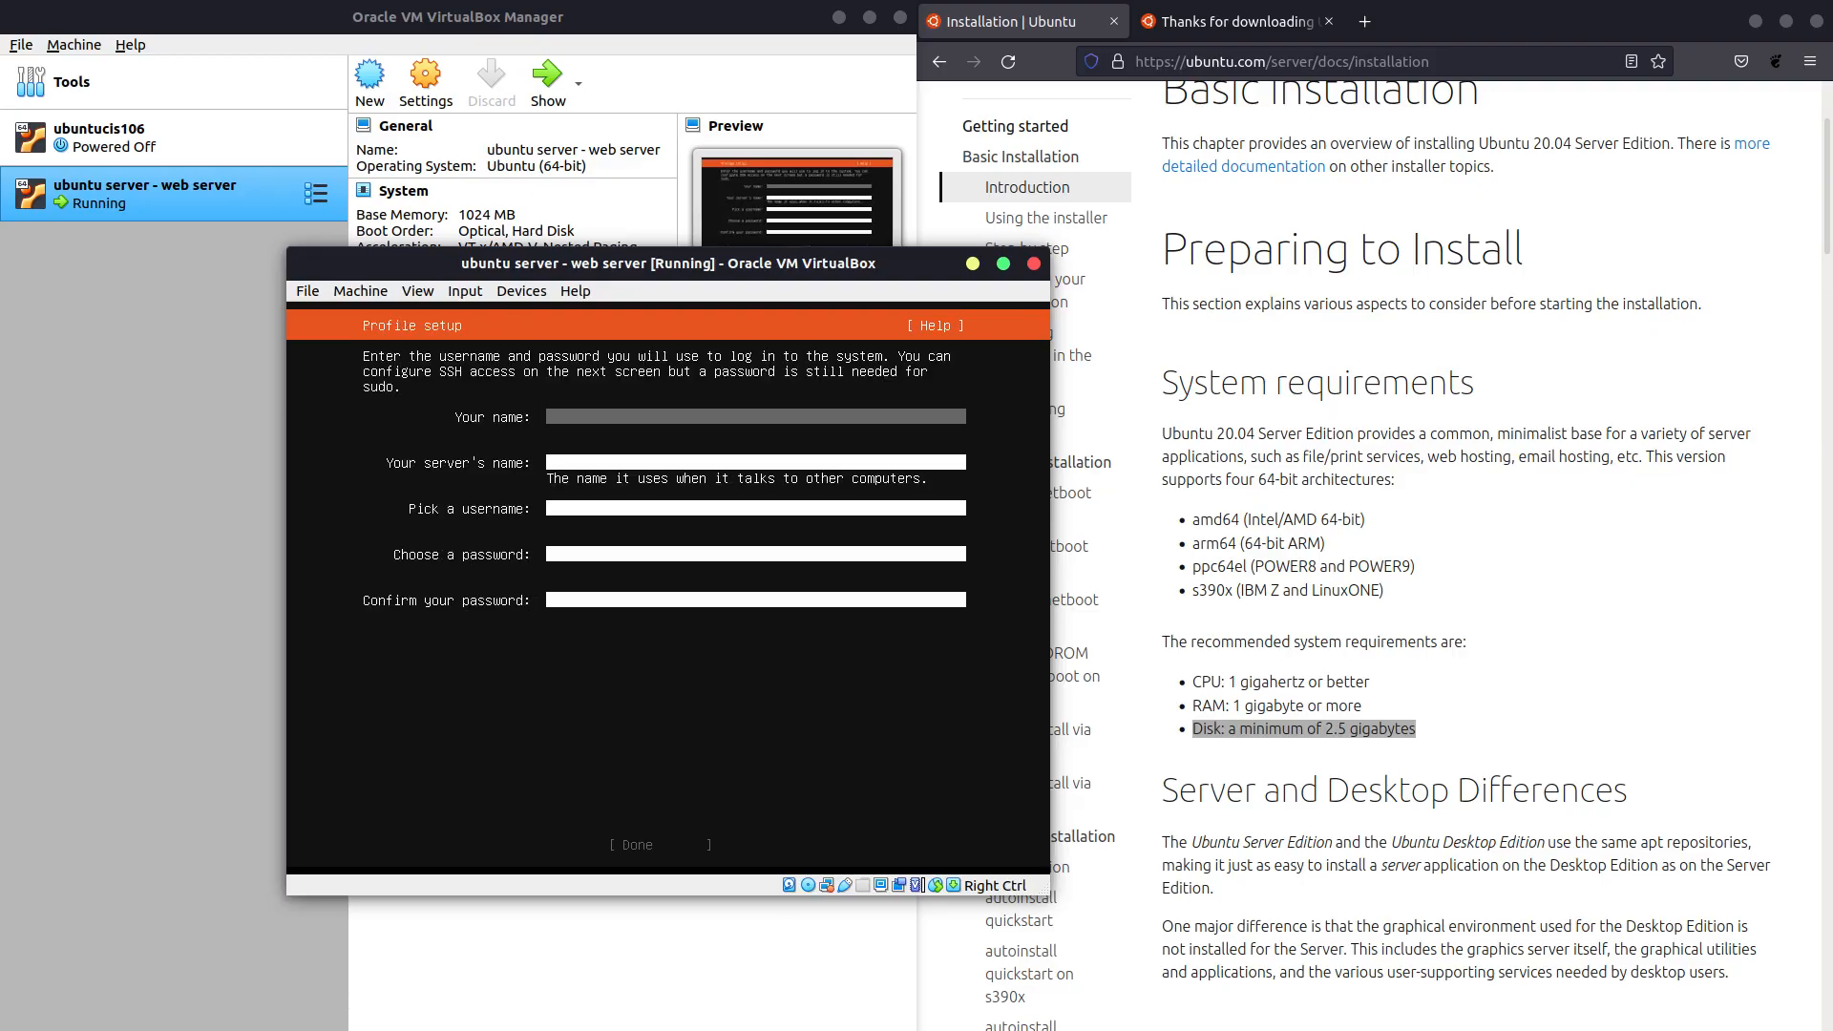
Enter the user's full name on the Profile setup screen, correcting typos.
type("john smi")
key("BackSpace")
key("BackSpace")
key("BackSpace")
key("BackSpace")
key("BackSpace")
key("BackSpace")
type("ohn S")
key("BackSpace")
key("BackSpace")
key("BackSpace")
key("BackSpace")
key("BackSpace")
type("John Smith")
Fill in server name webserver, a username and the confirmed password, then submit the profile.
key("Tab")
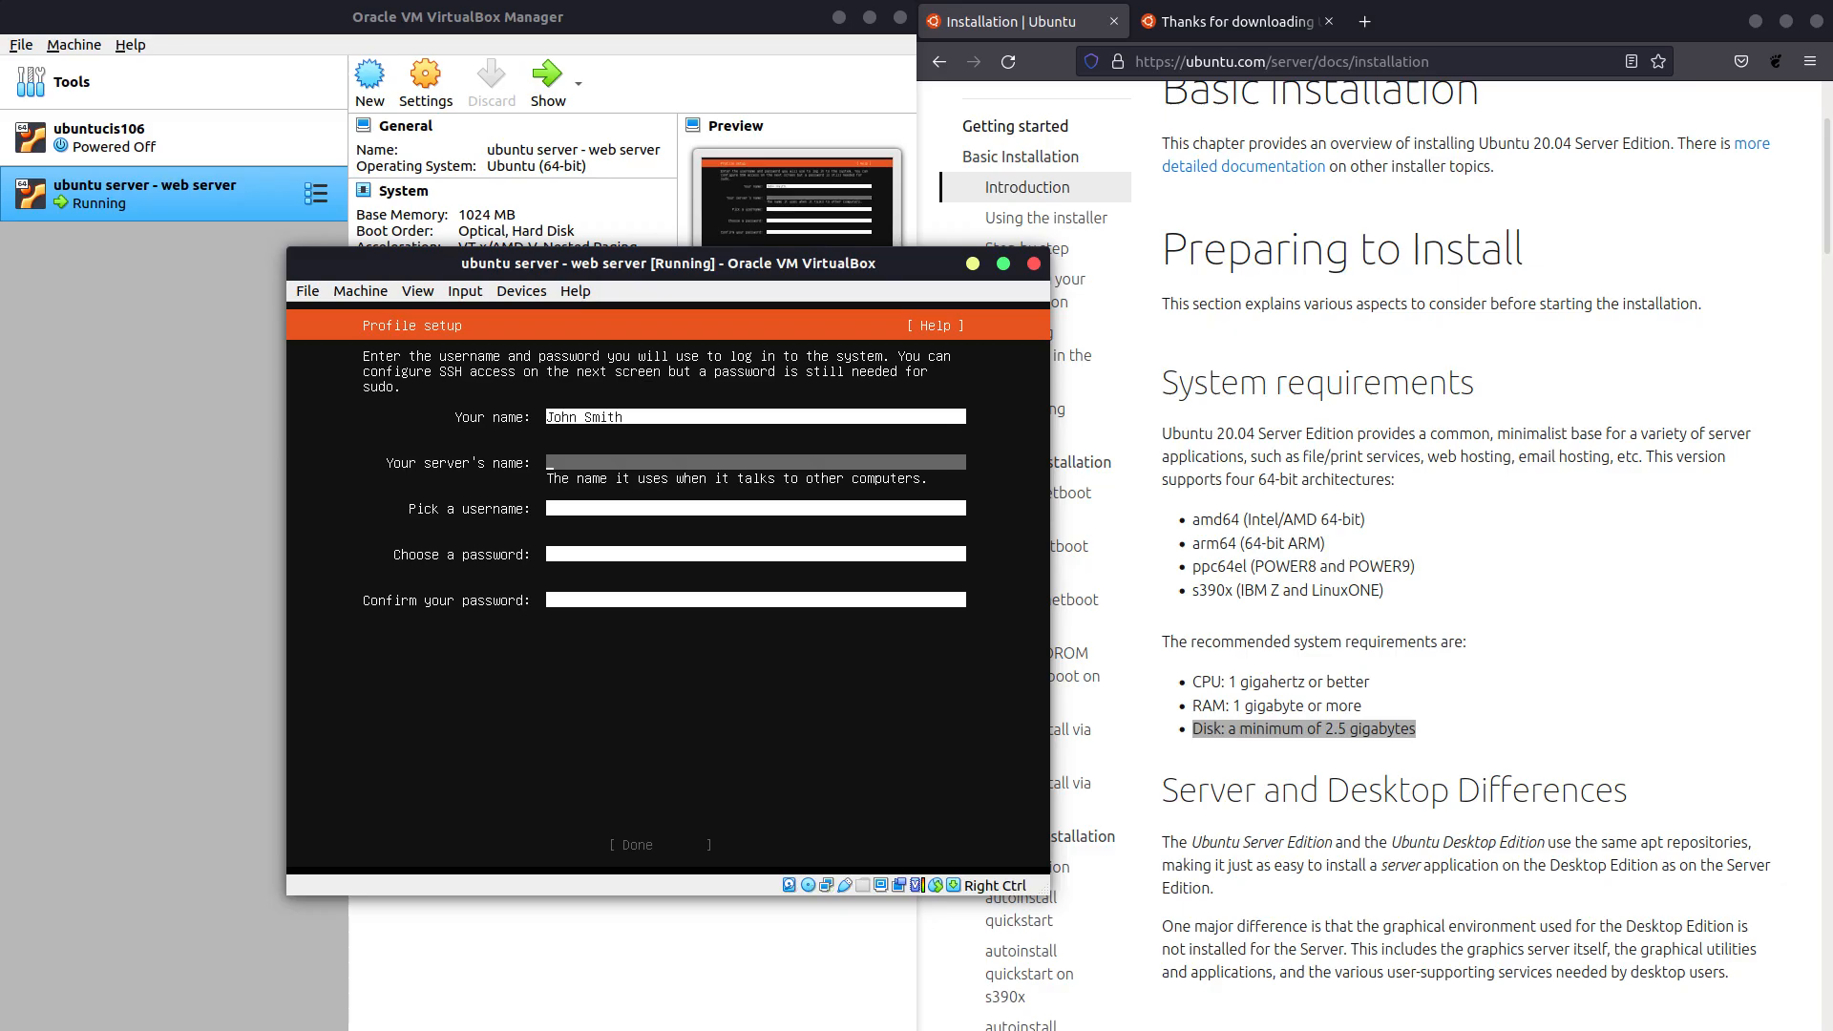
type("wee")
type("server")
key("Tab")
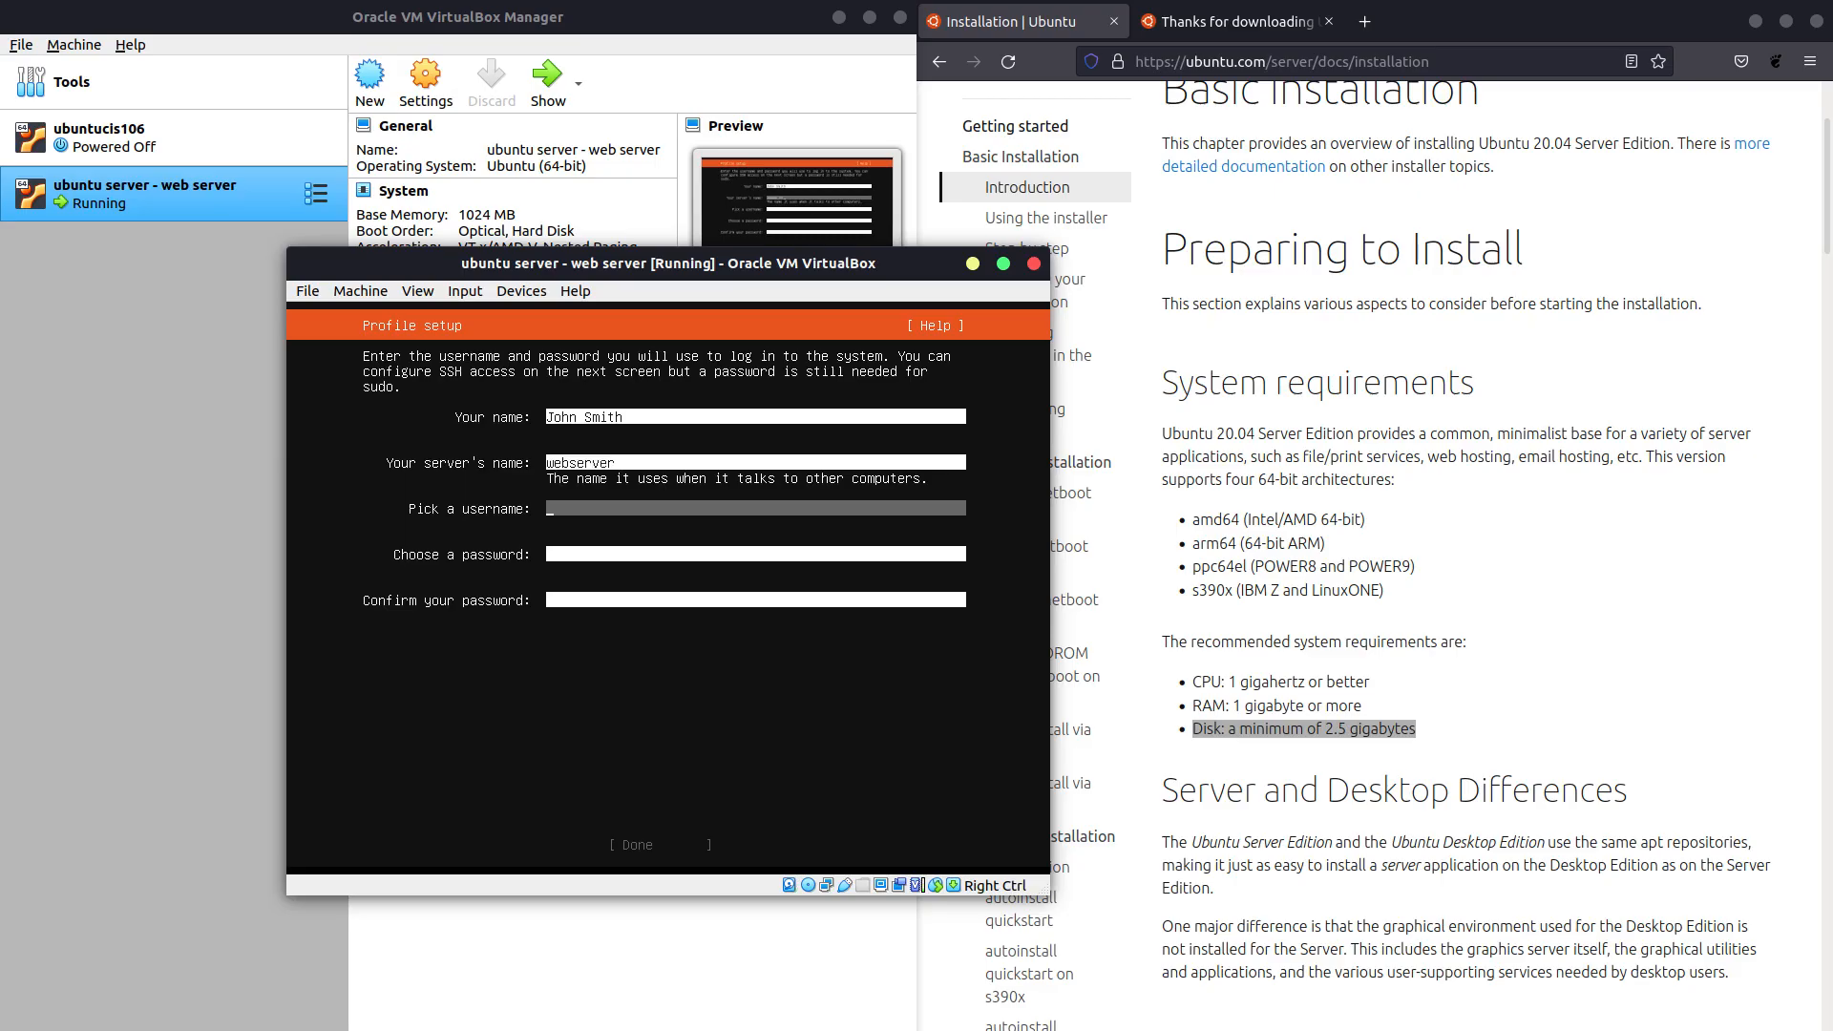
type("jsmith")
key("Tab")
type("p")
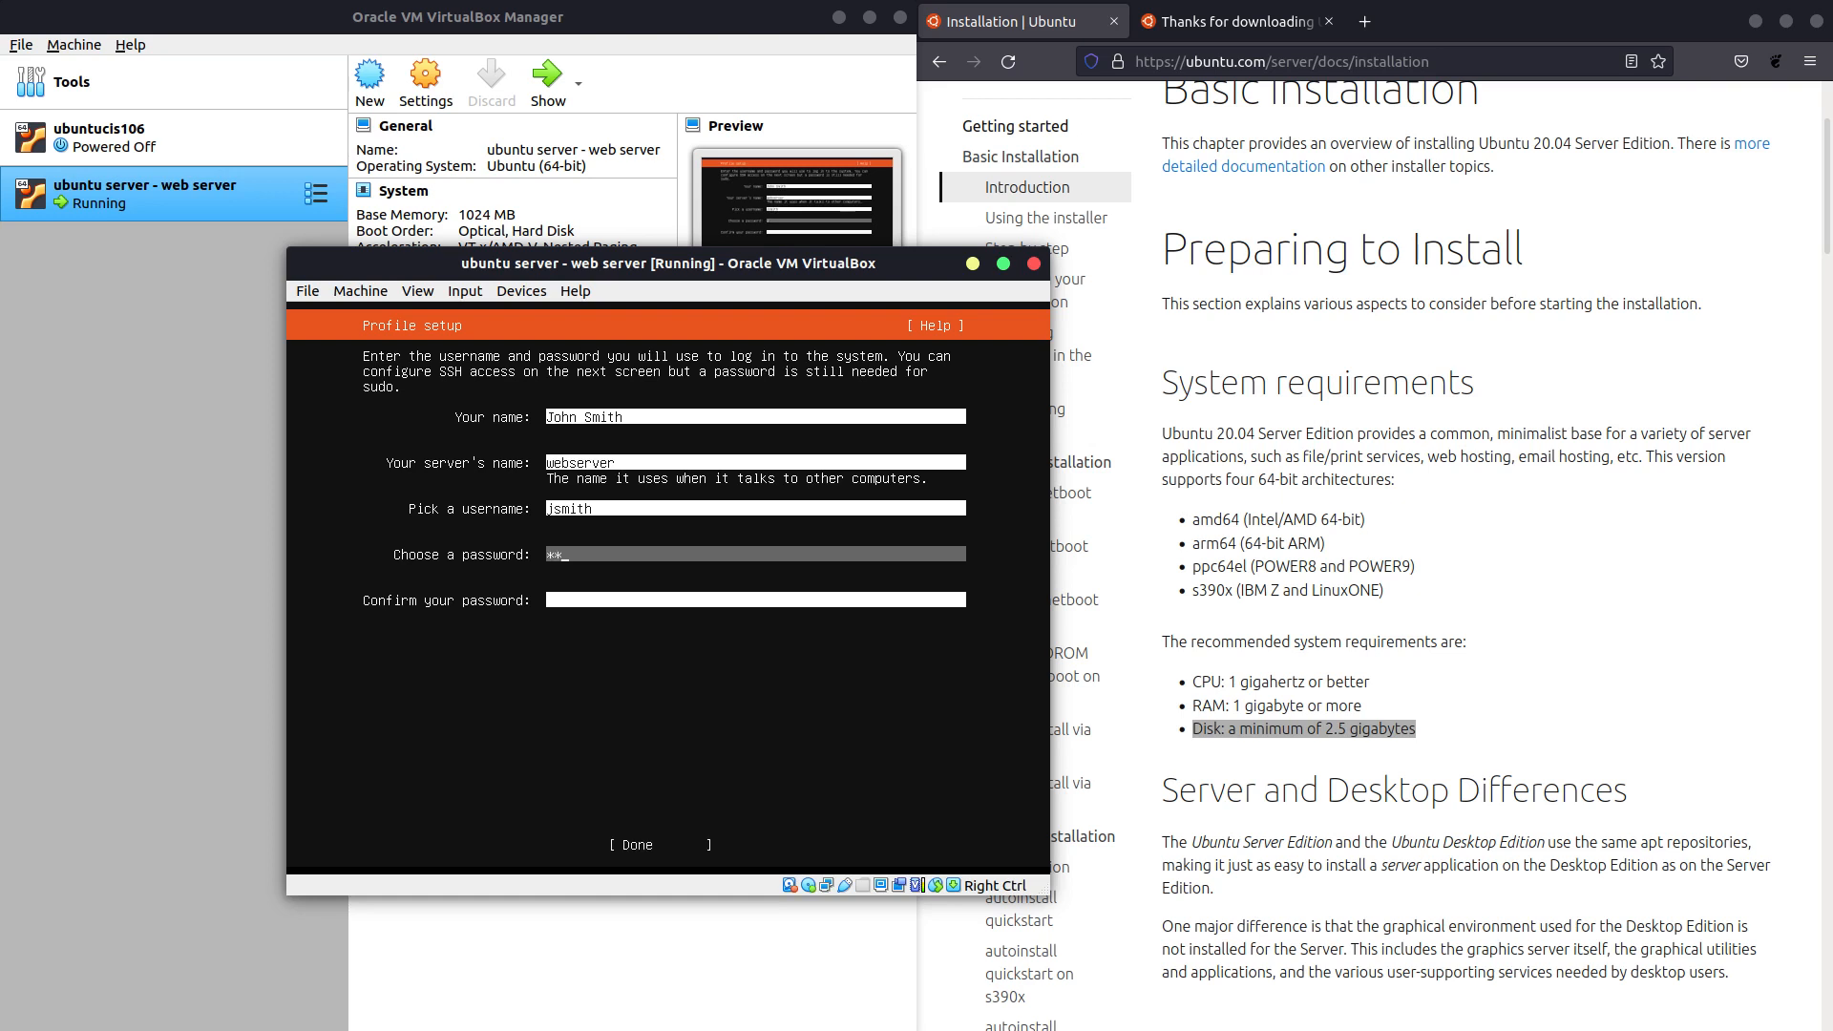
key("Tab")
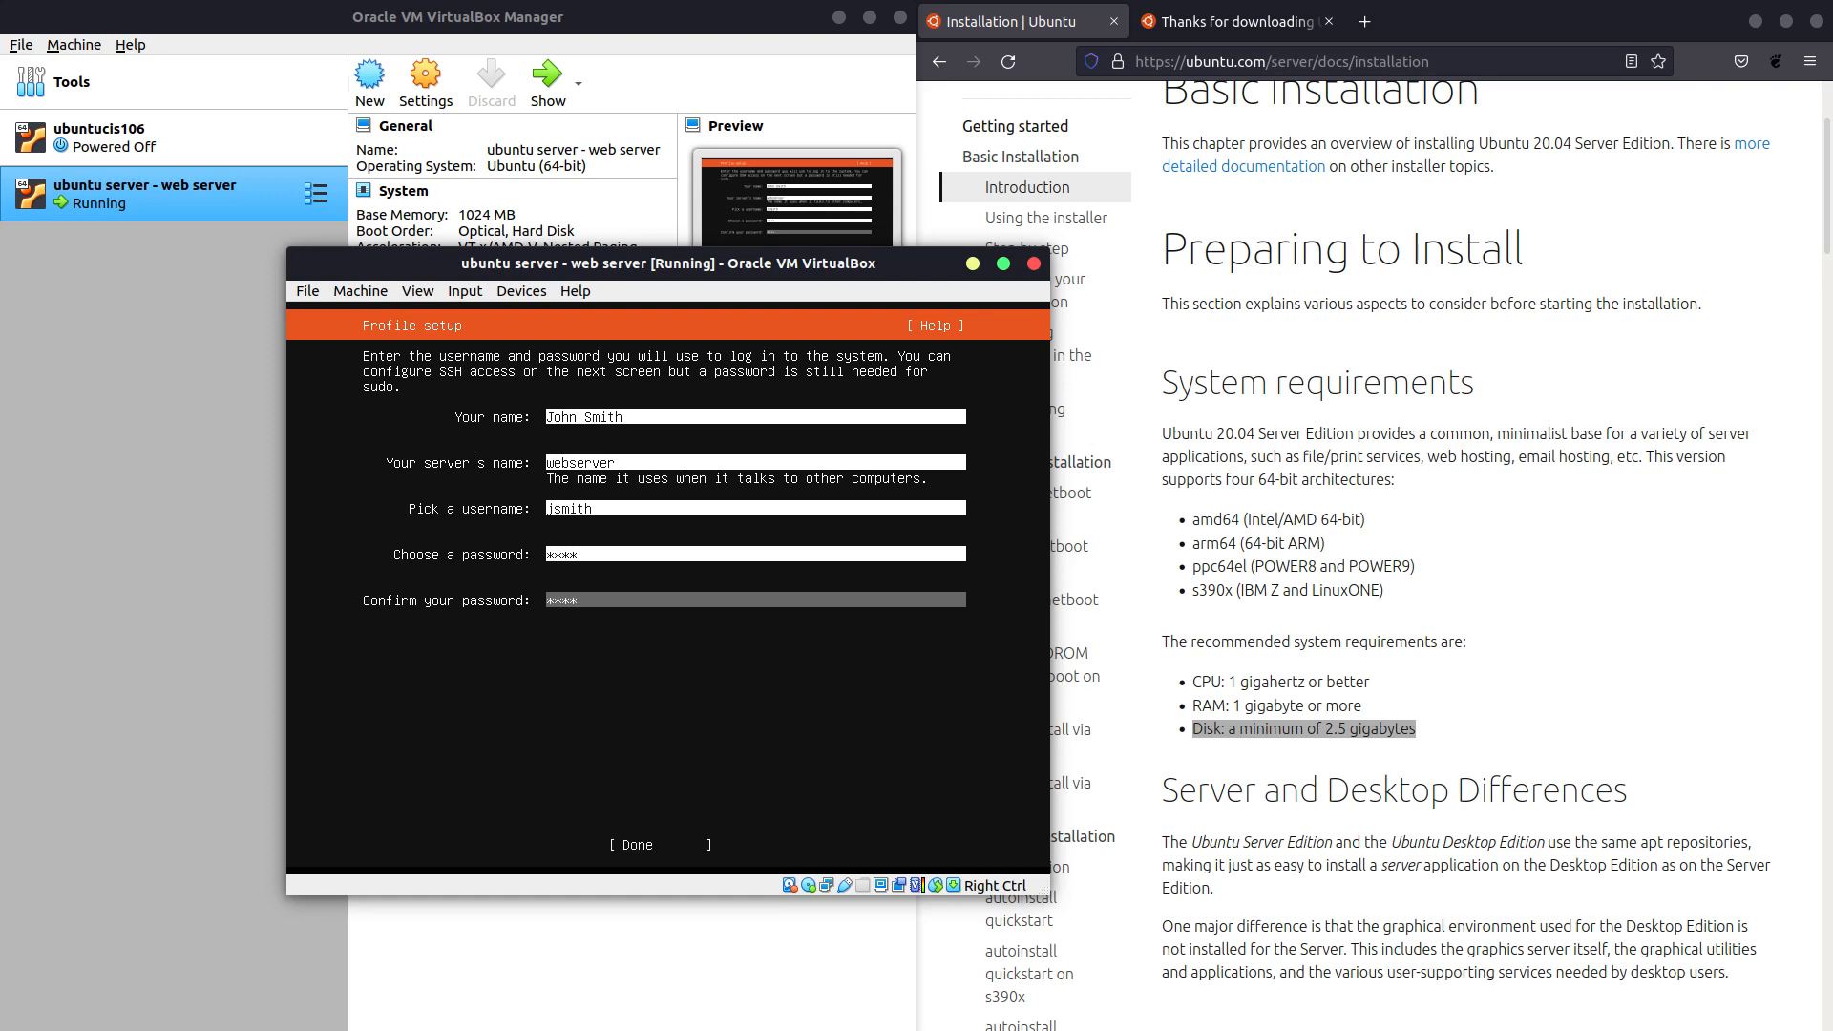
key("Tab")
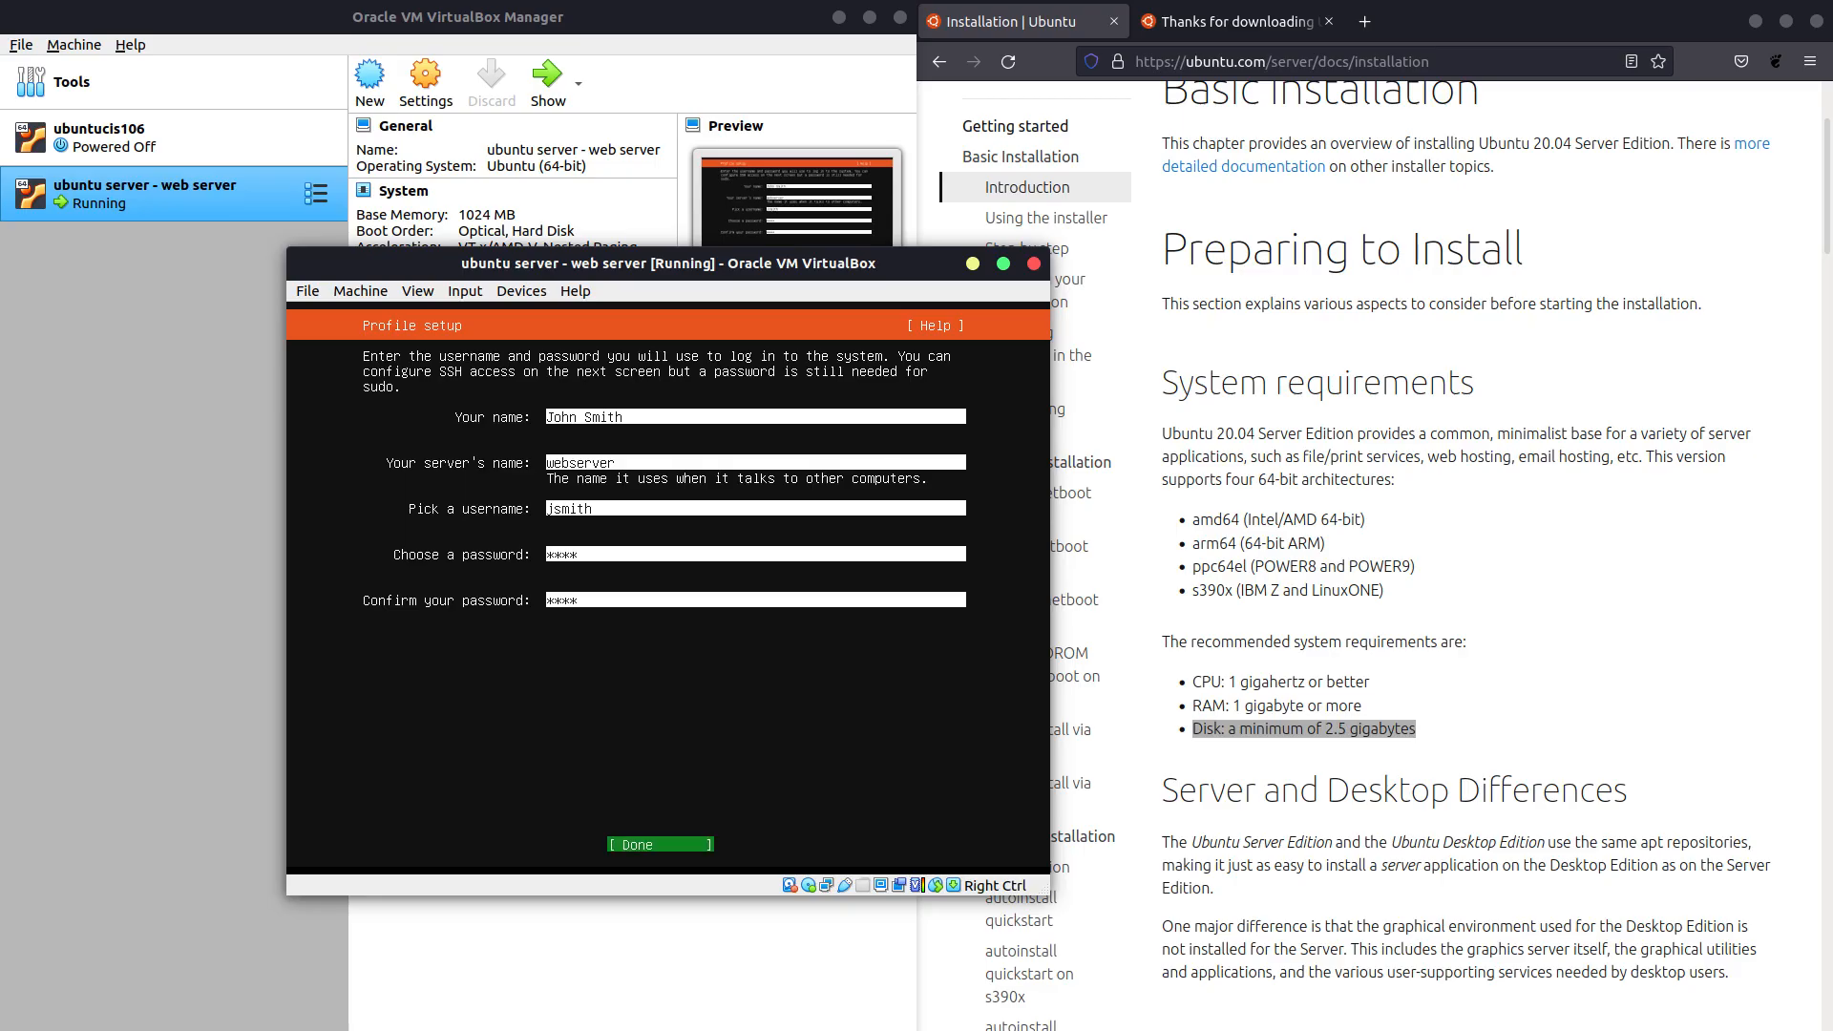
key("Return")
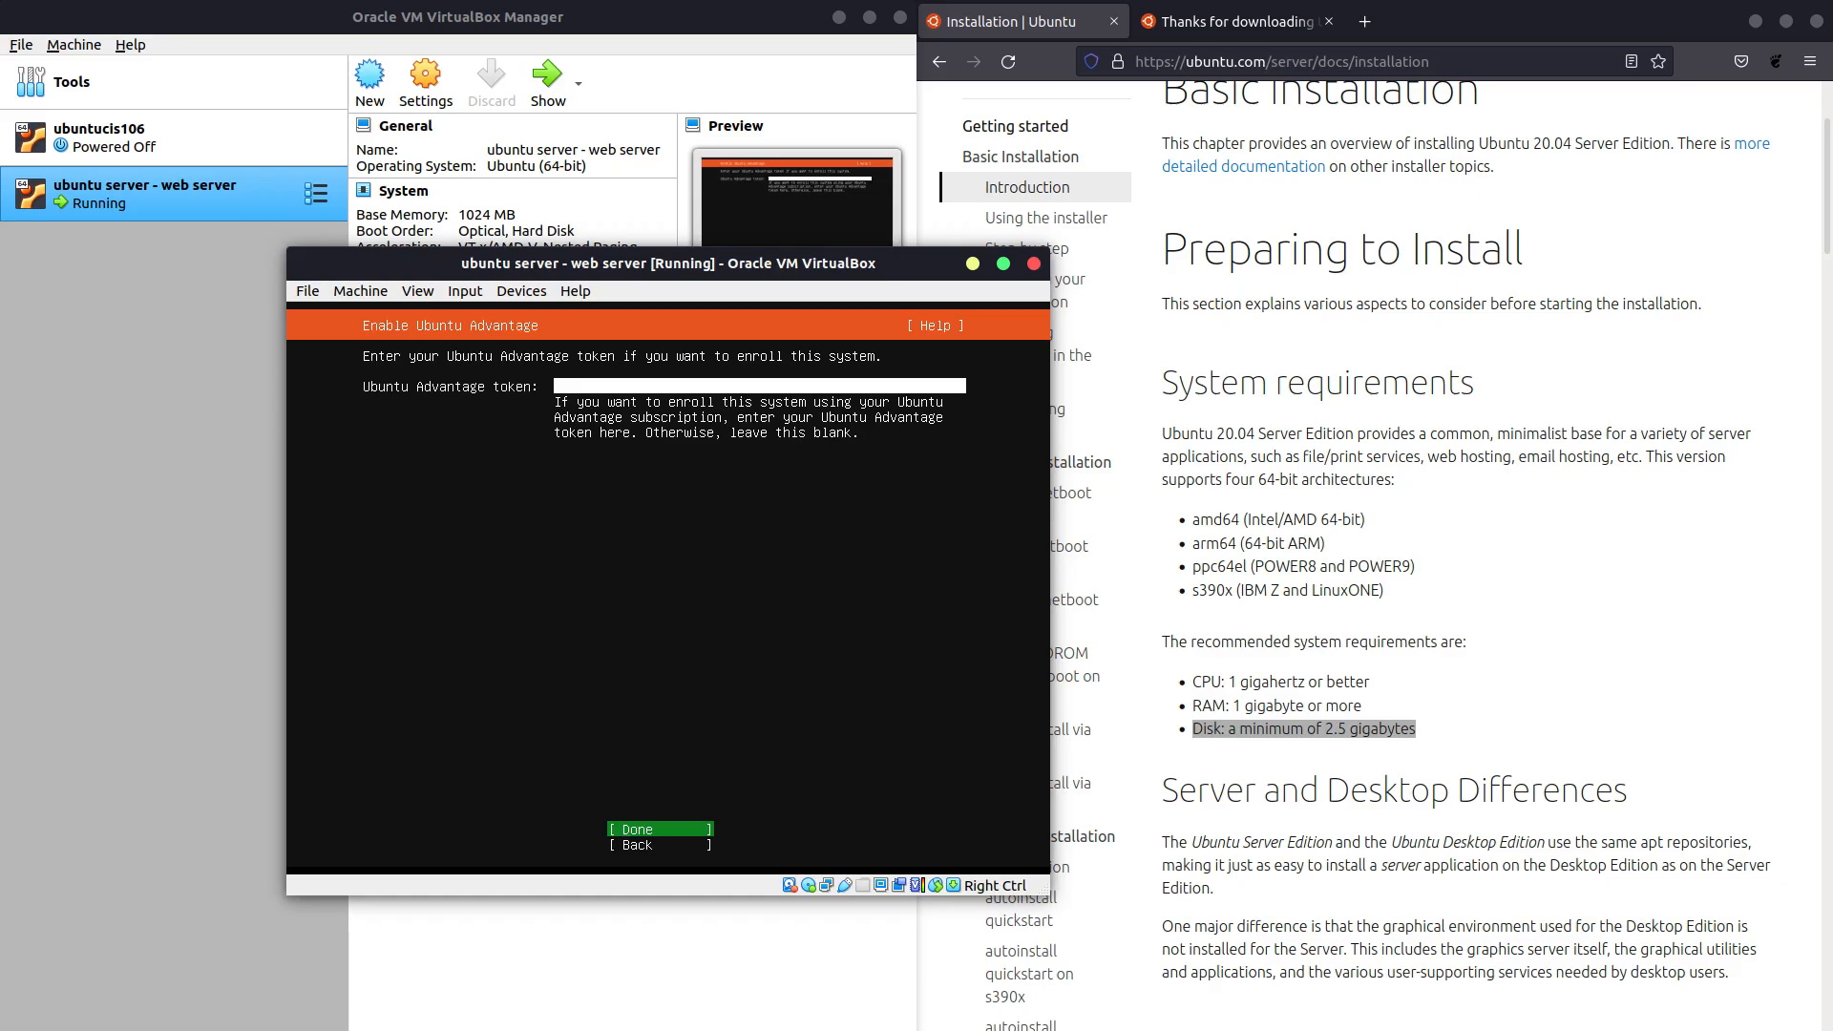
Skip the Ubuntu Advantage token, enable Install OpenSSH server, and continue without featured snaps.
key("Return")
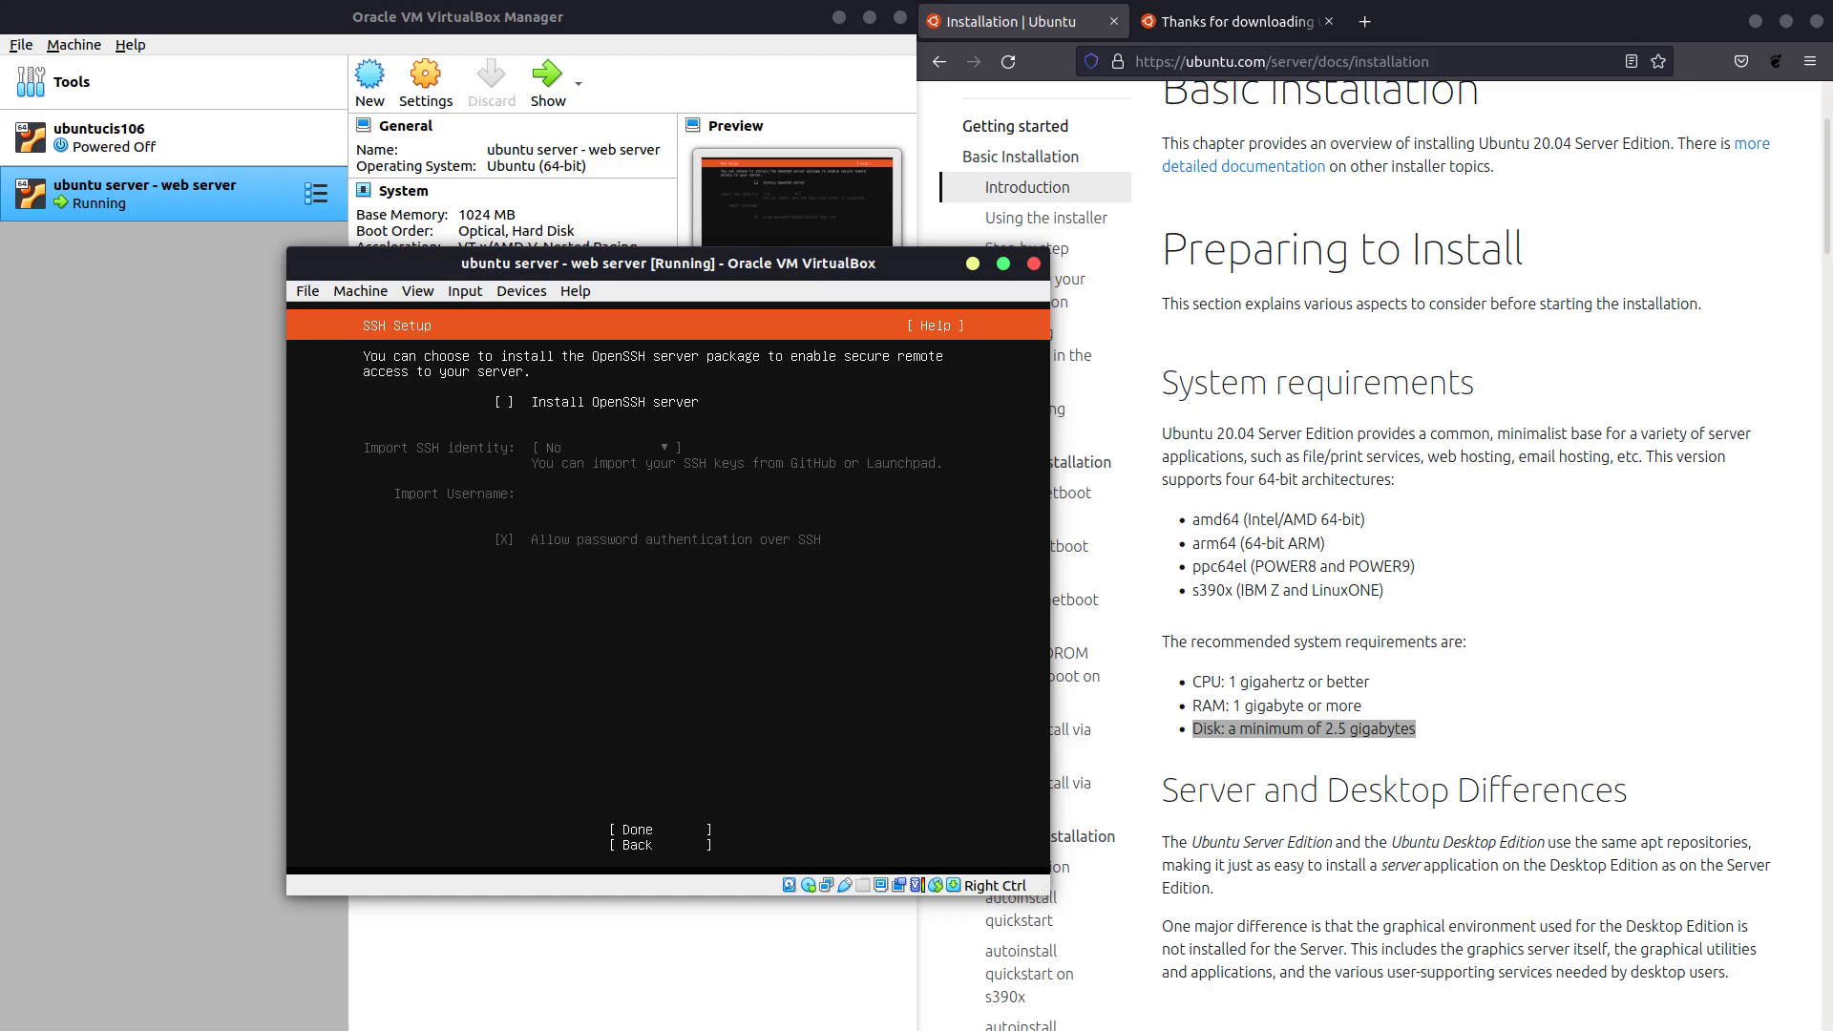
key("space")
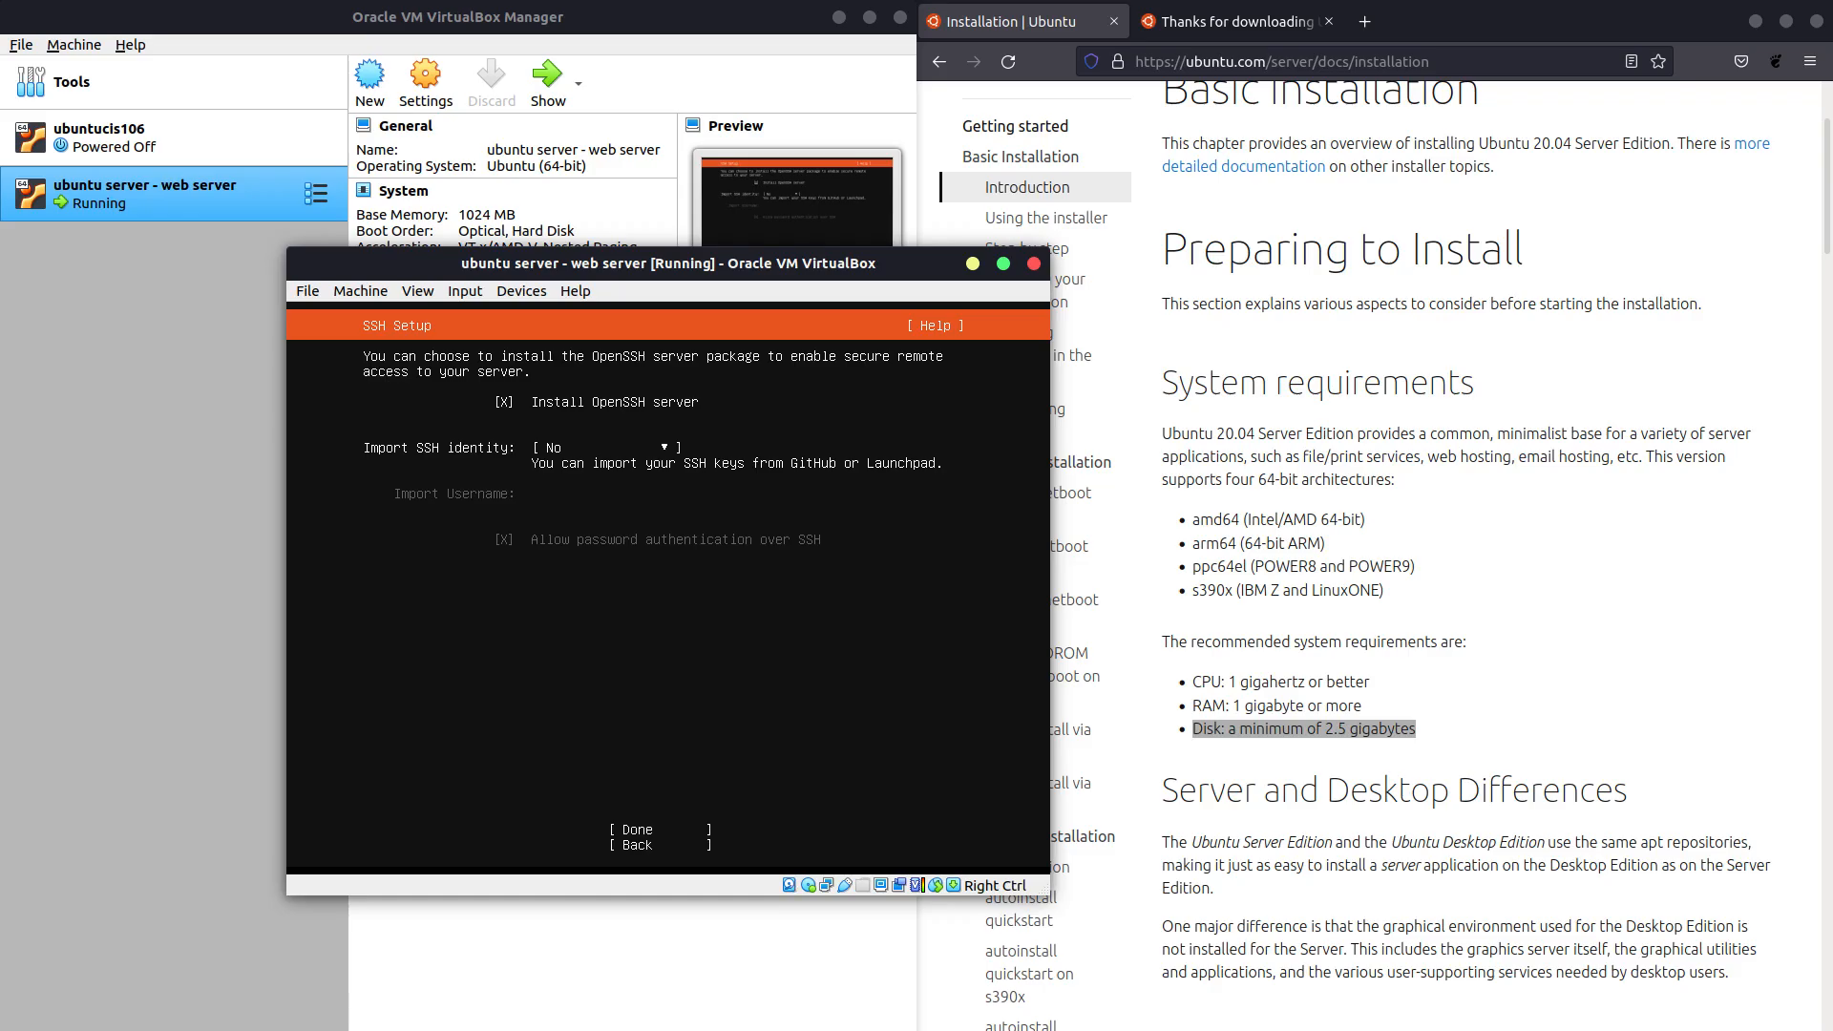
key("Tab")
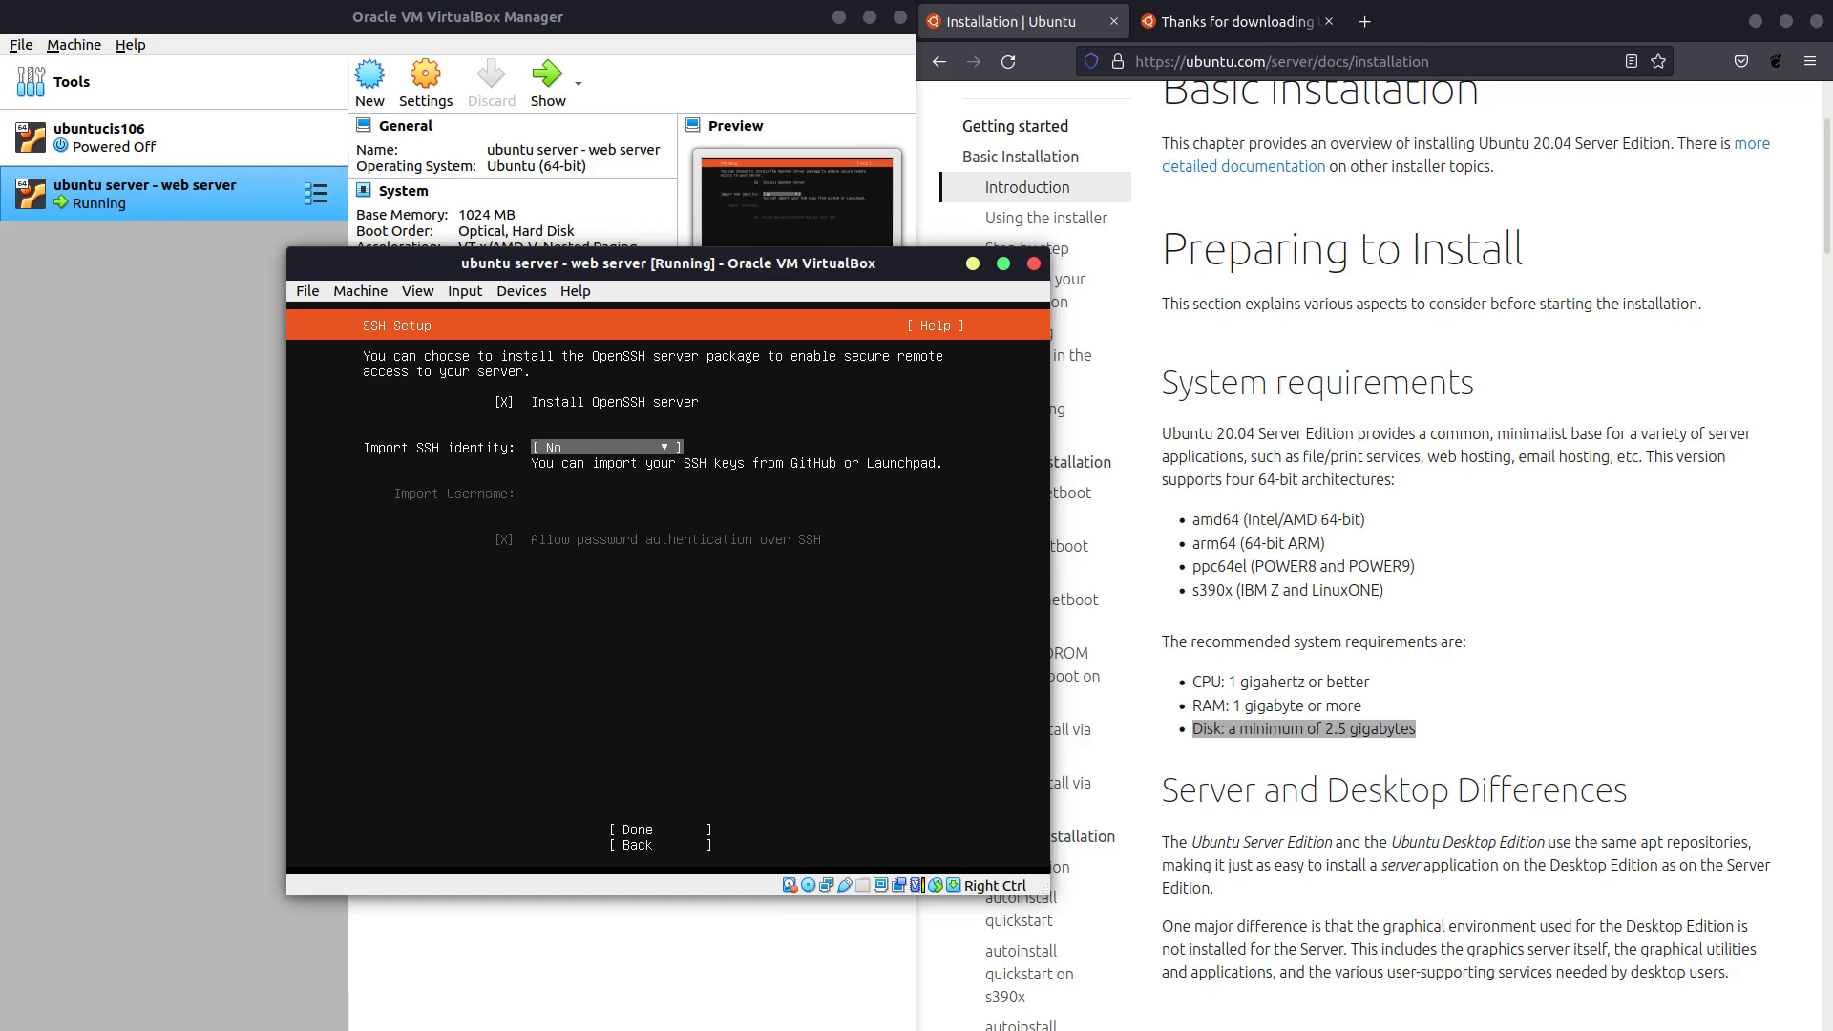
key("Tab")
key("Return")
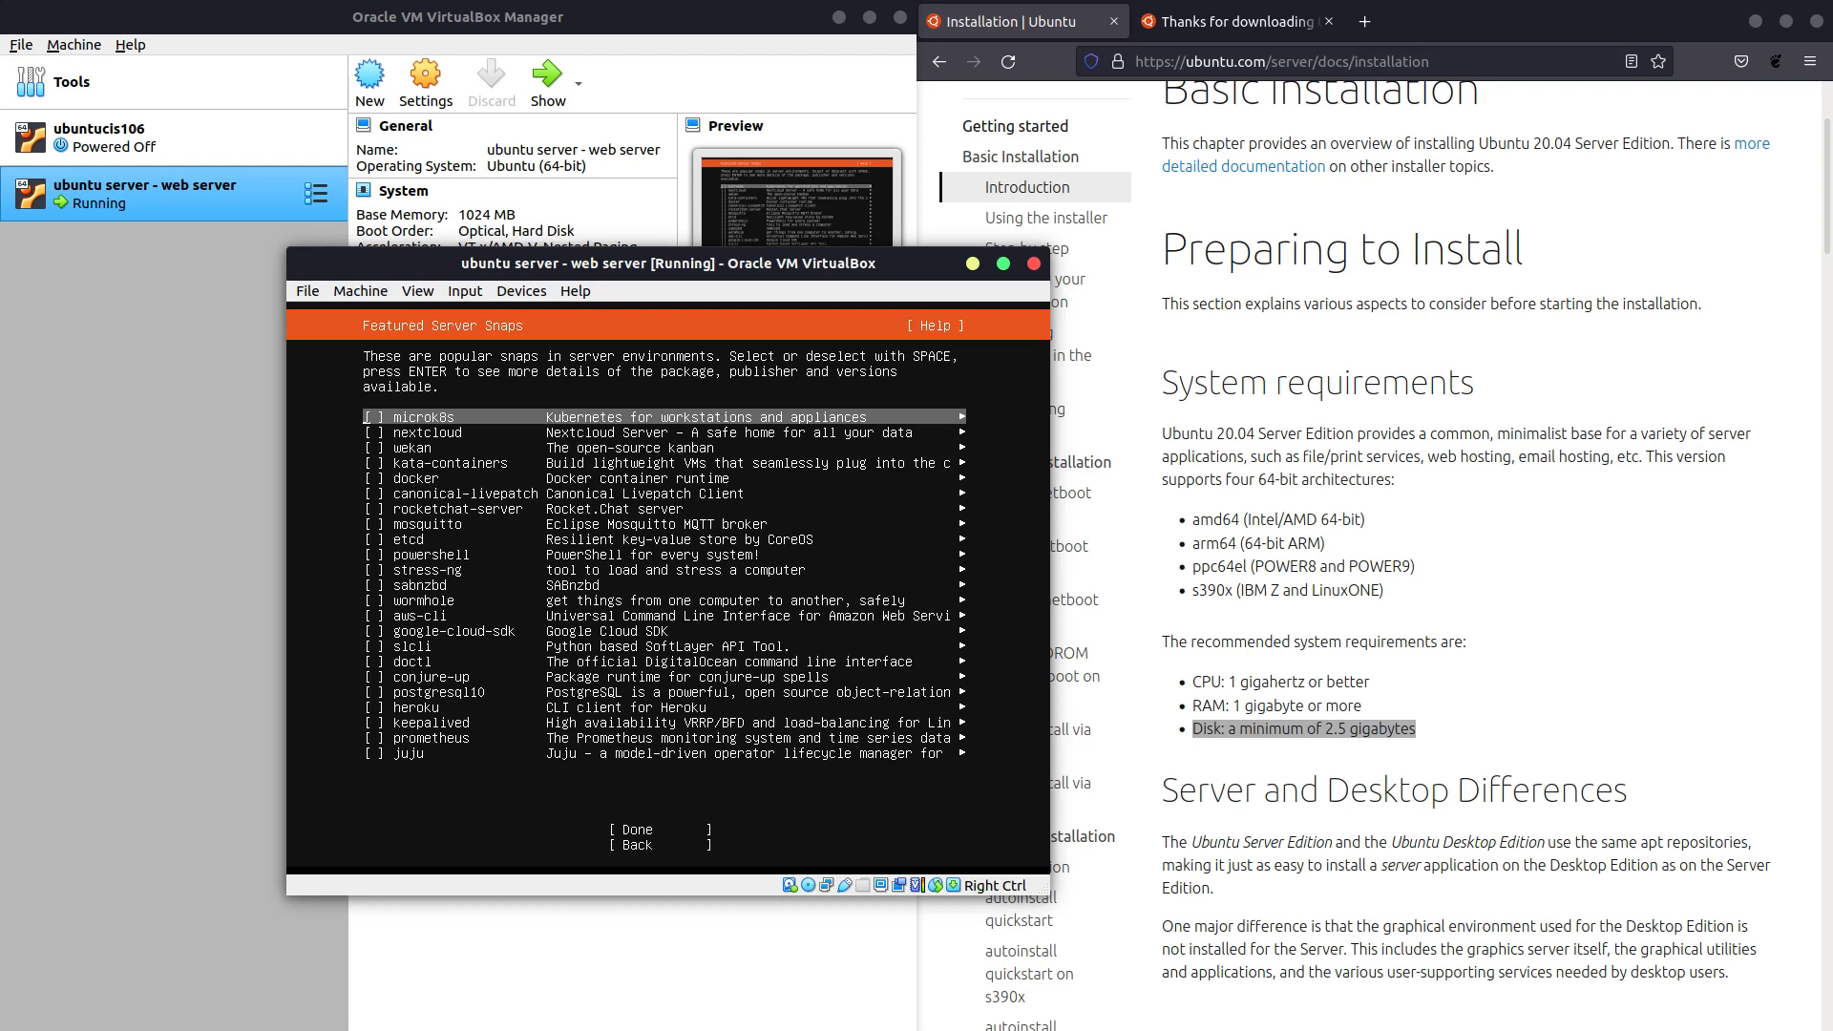
key("Tab")
key("Return")
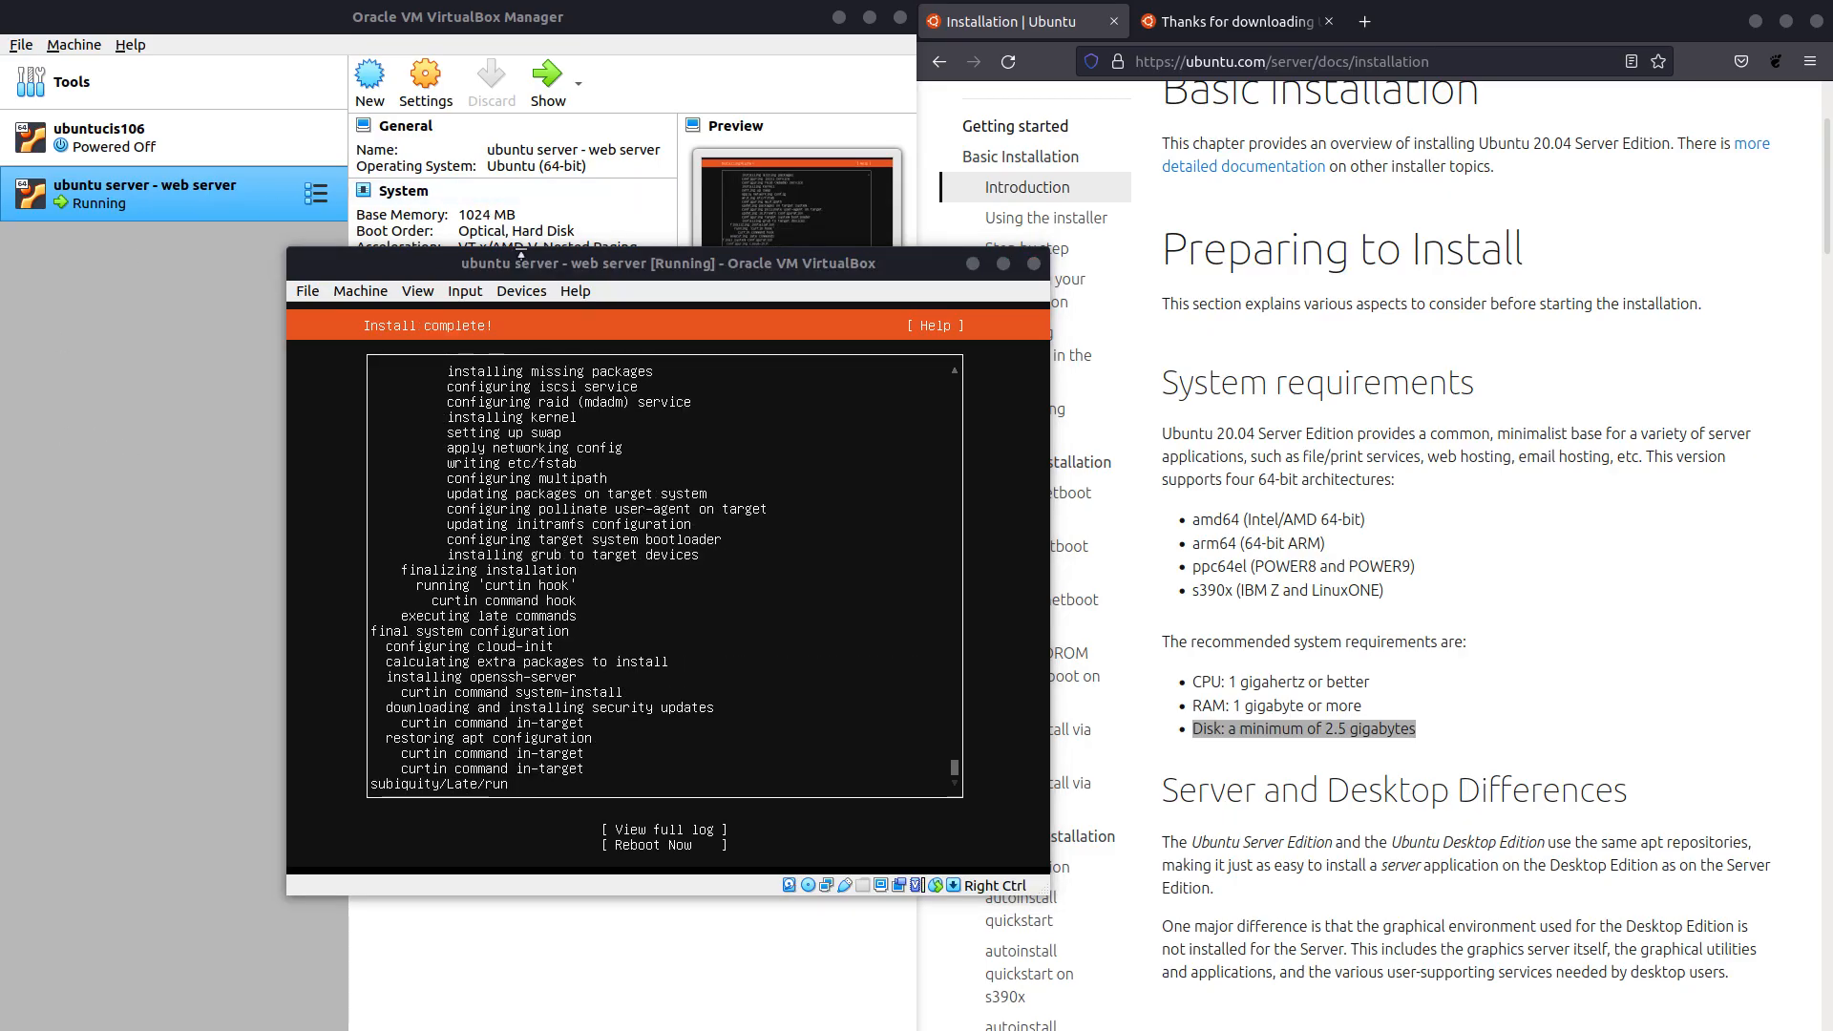
Choose Reboot Now and confirm past the remove-installation-medium prompt.
left_click(549, 267)
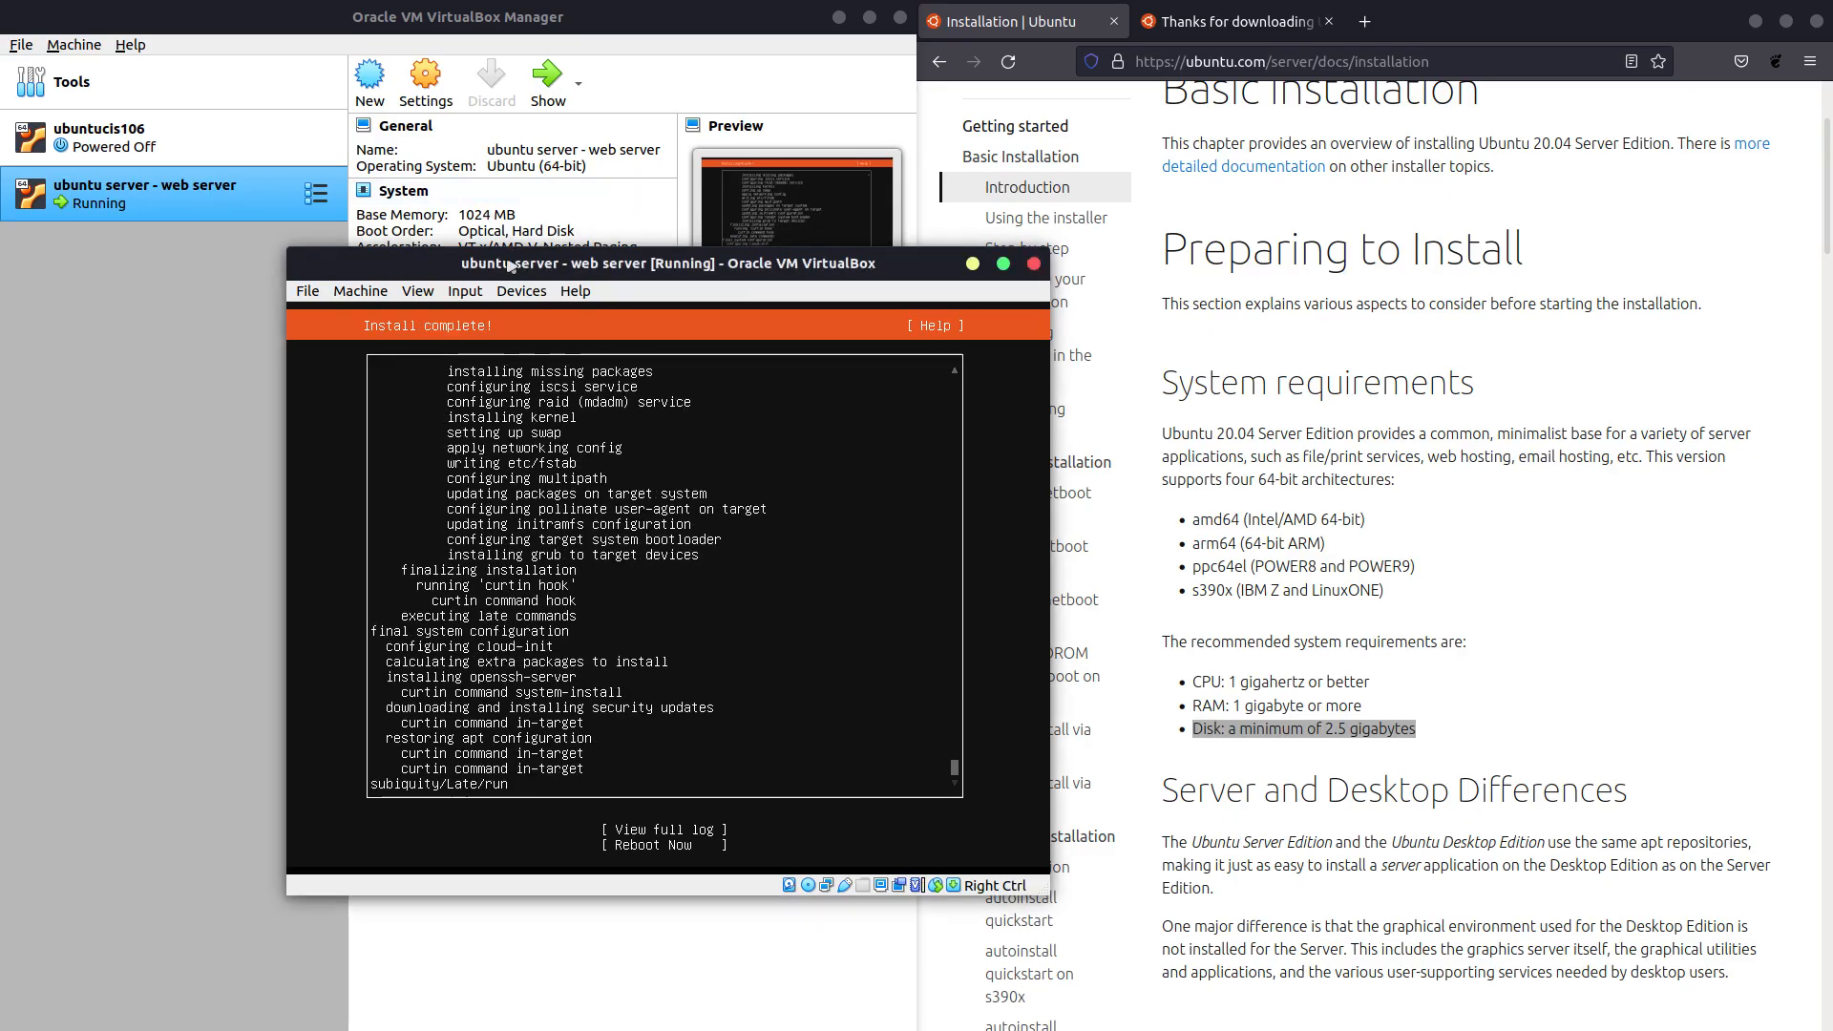
key("Tab")
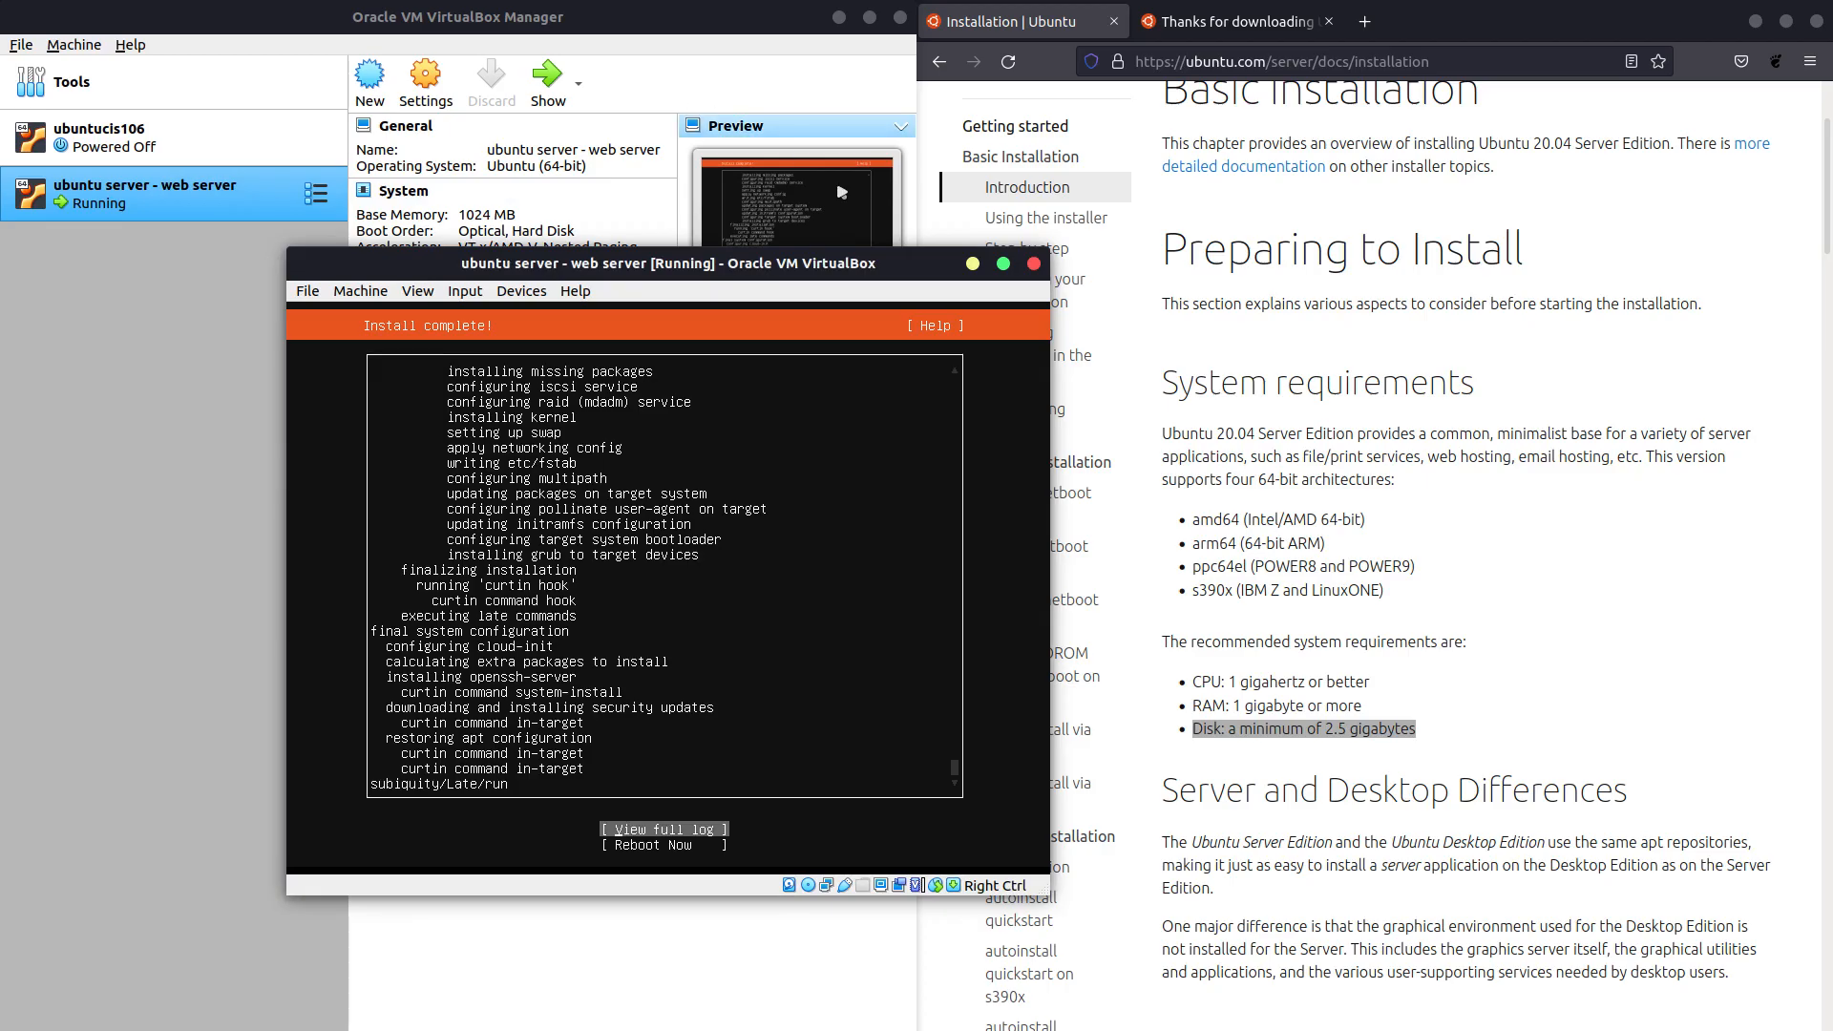
key("Tab")
key("Return")
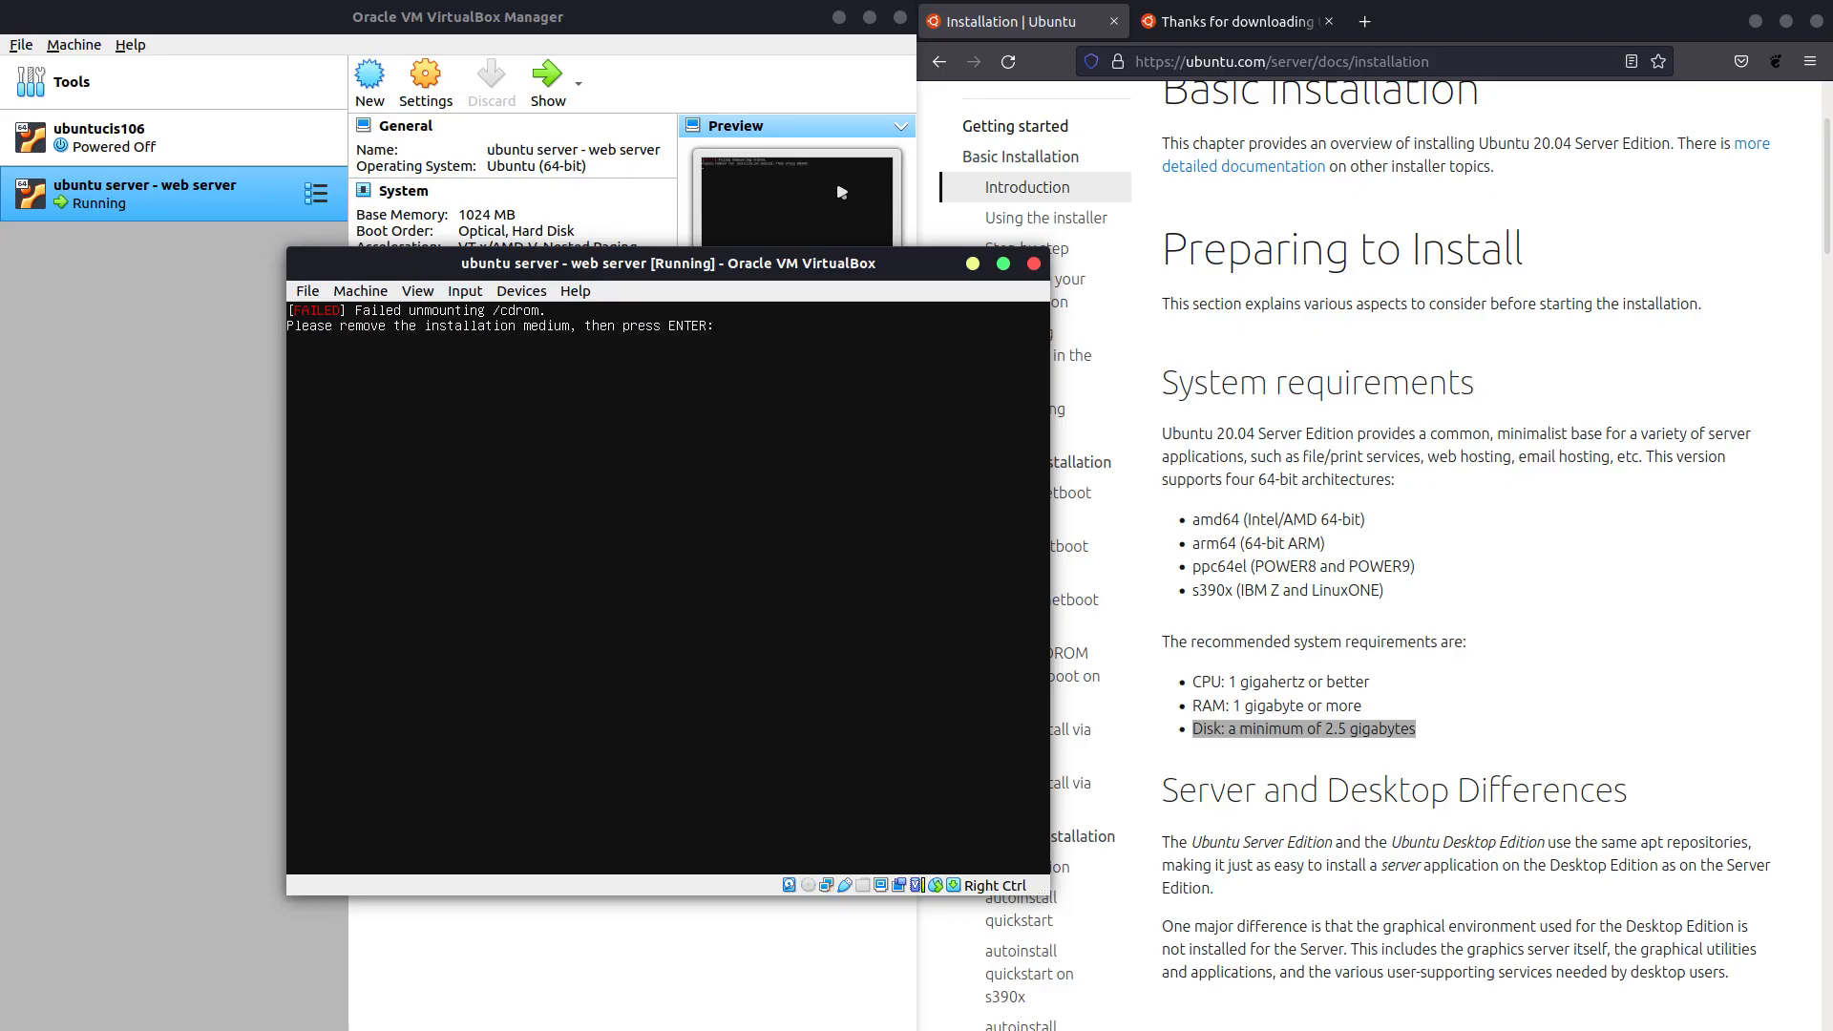
key("Return")
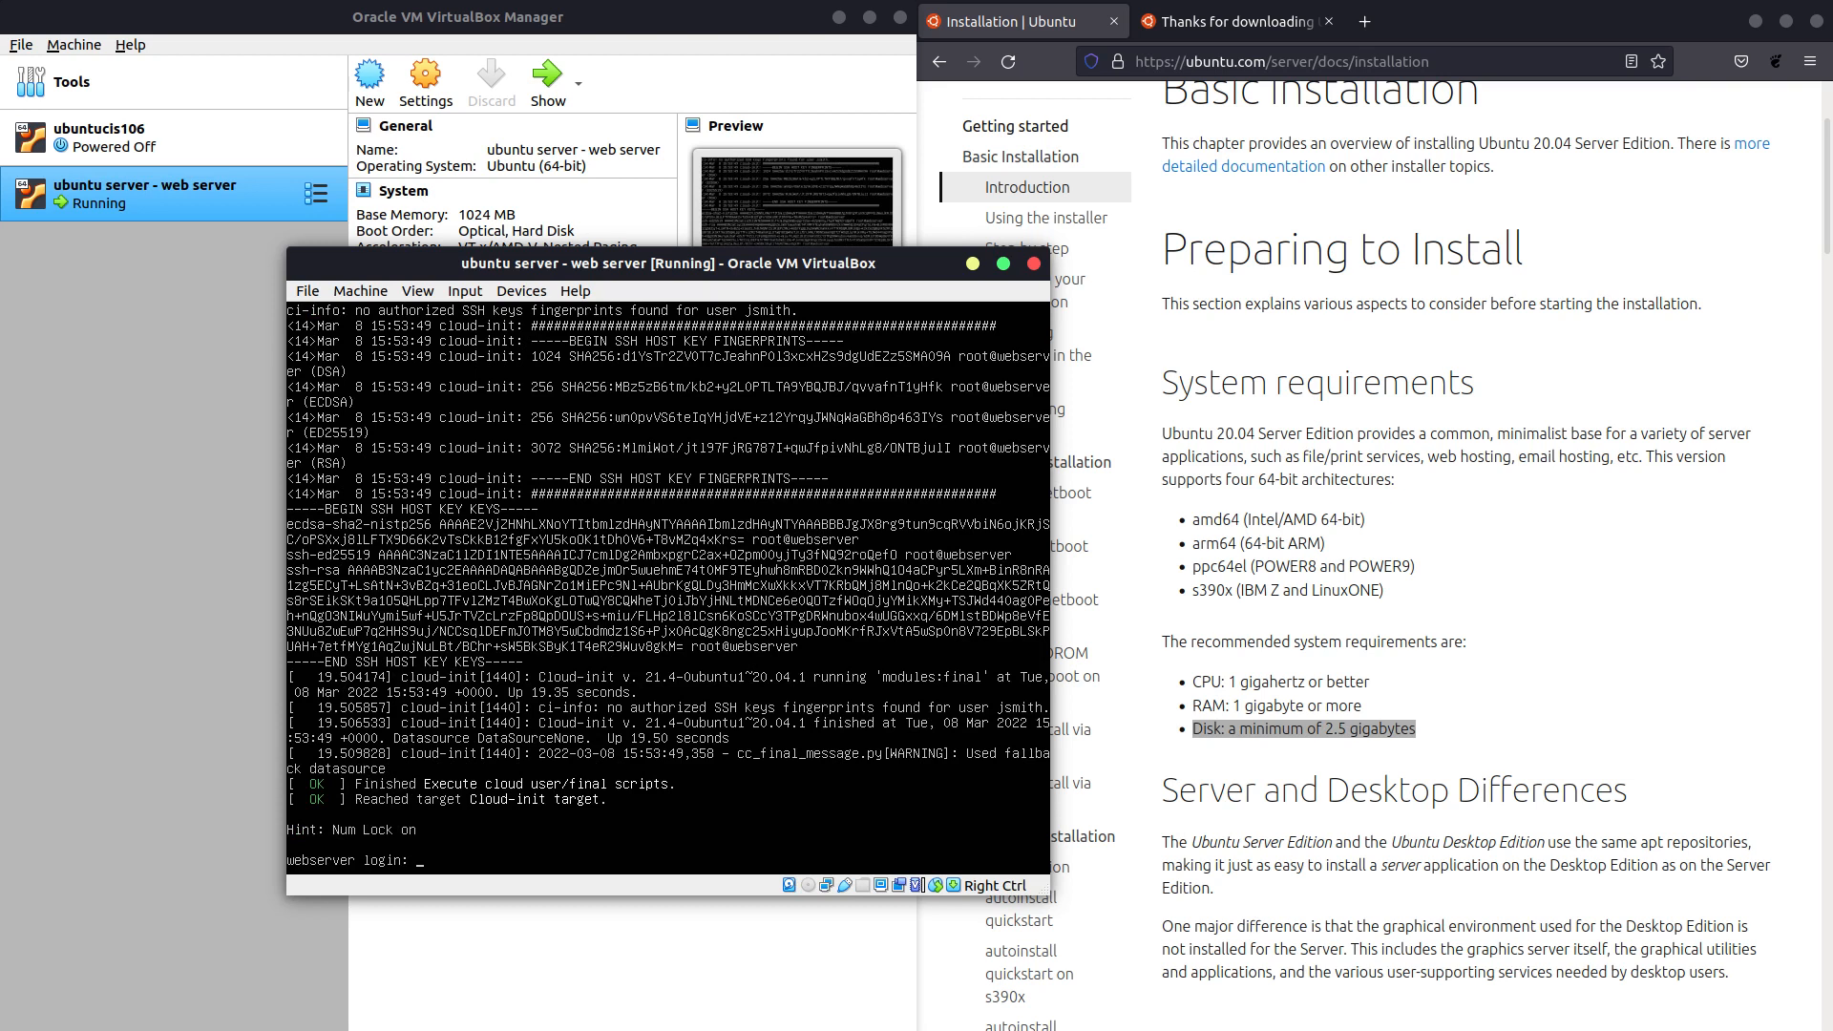
Log in with the username and password, then enter sudo apt update; sudo apt upgrade -y.
type("smith")
key("Return")
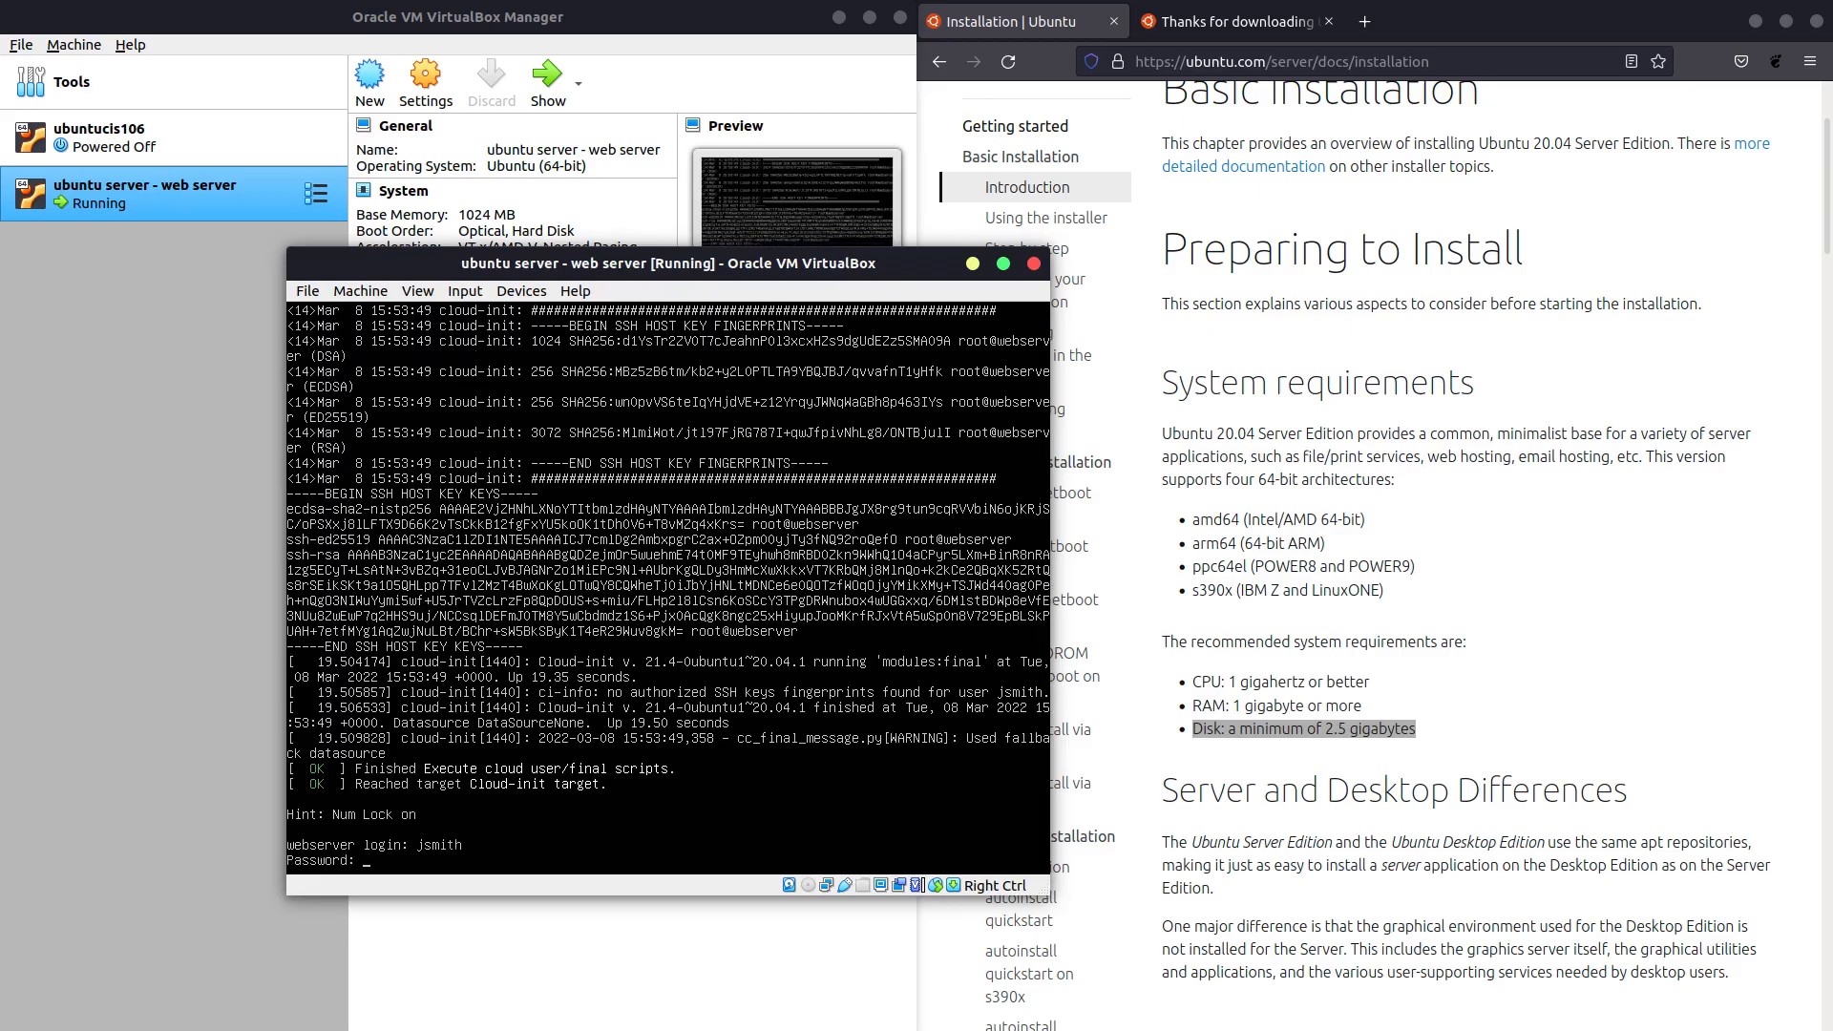
key("Return")
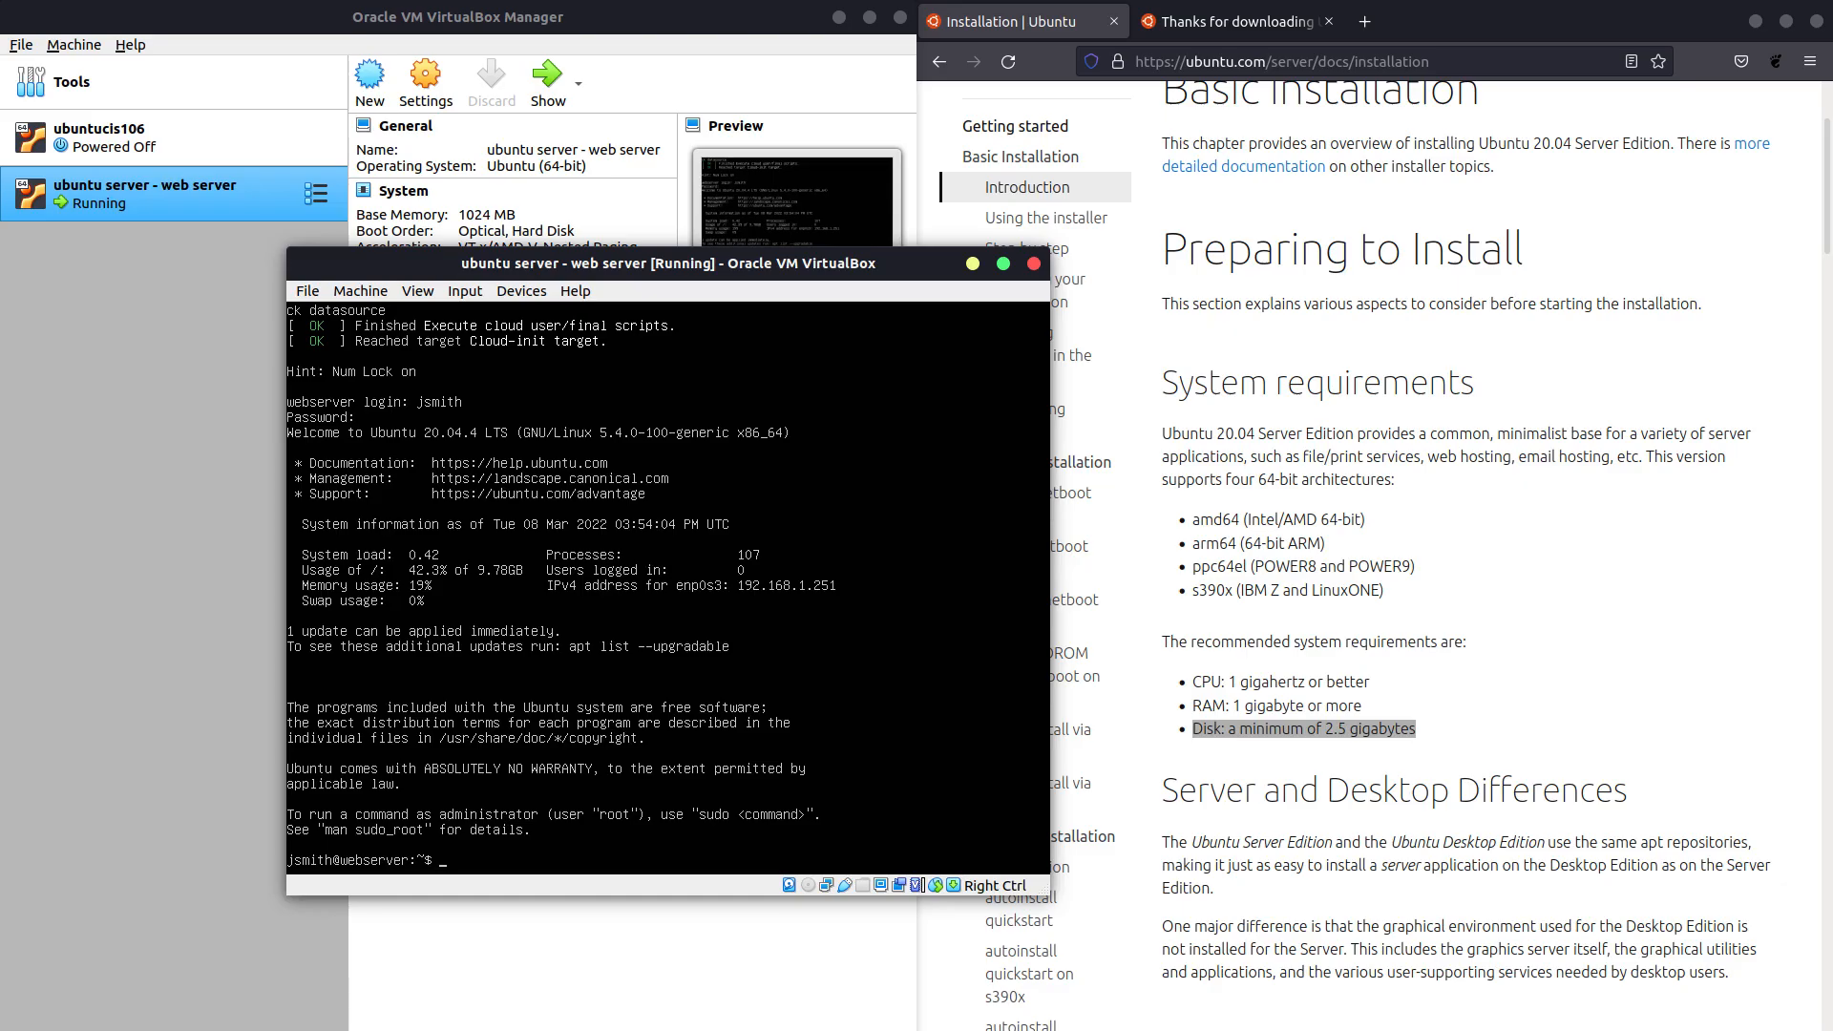
type("sudo")
type(" apt yu")
type("pda")
type("te; sudo")
type(" apt")
type(" upgrade ")
type("-y")
Run the update and upgrade with the sudo password, then schedule a server shutdown.
key("Return")
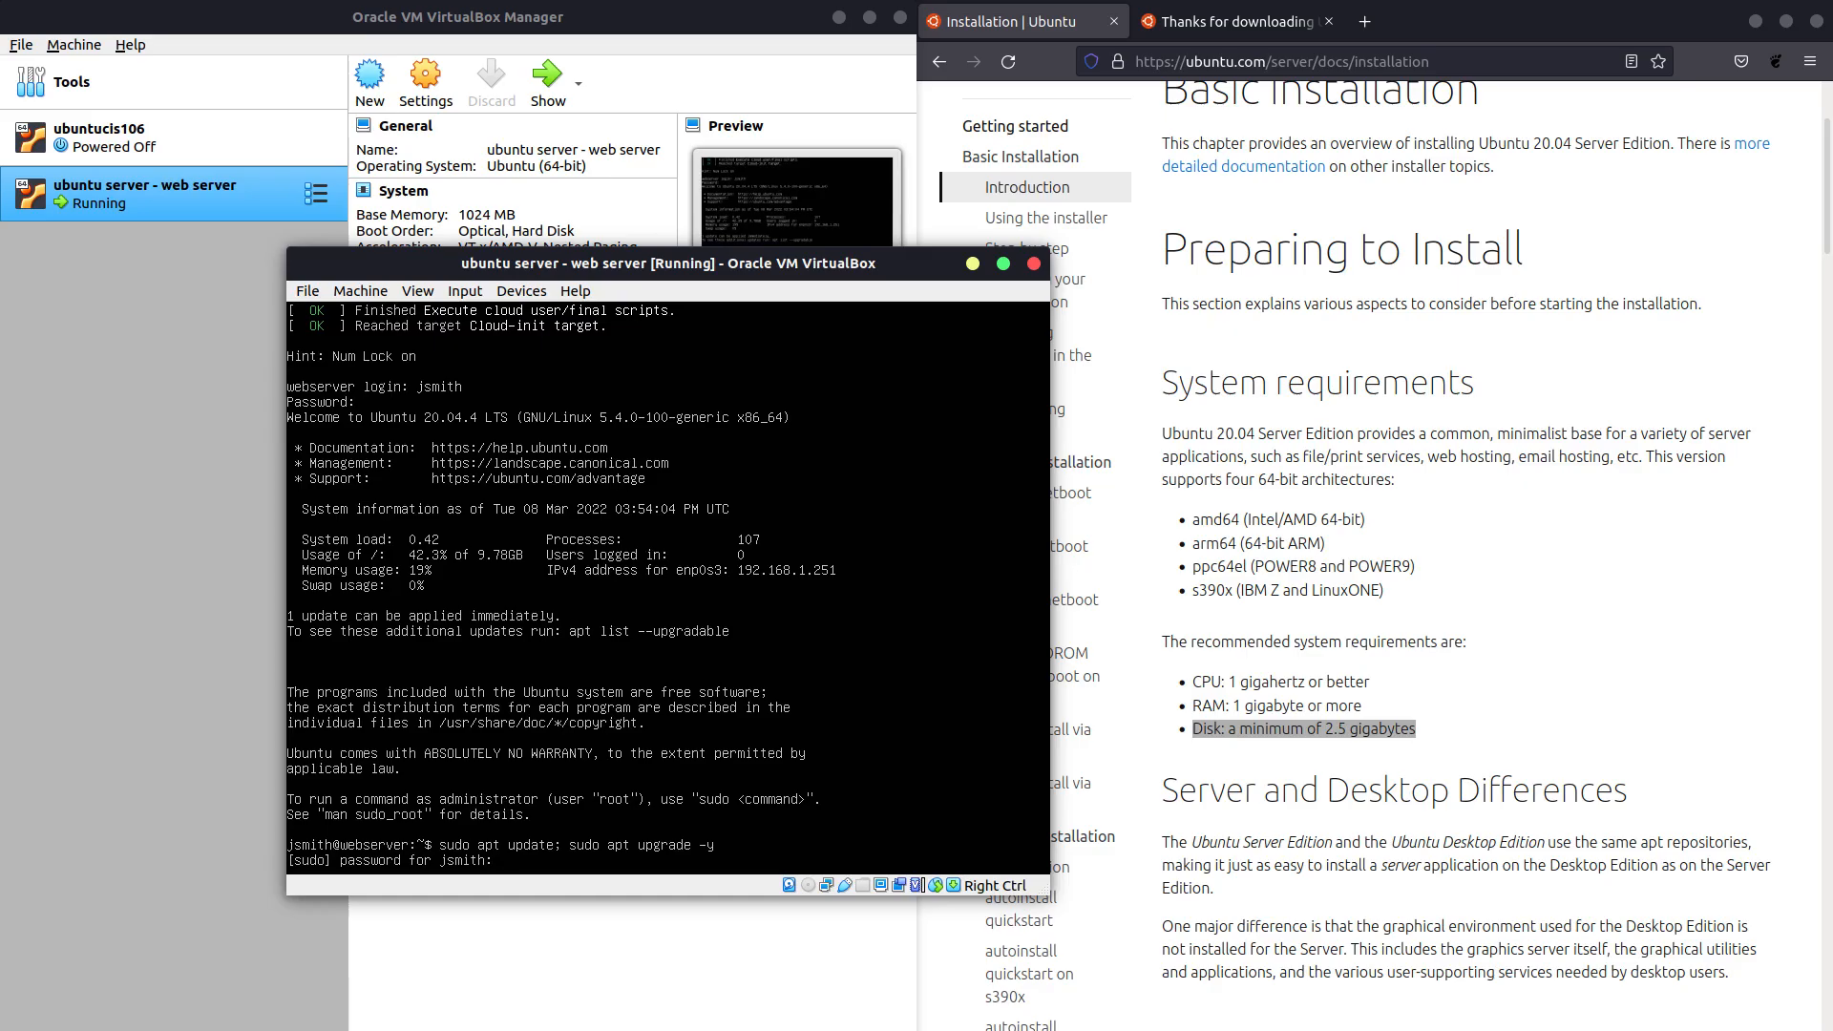
key("Return")
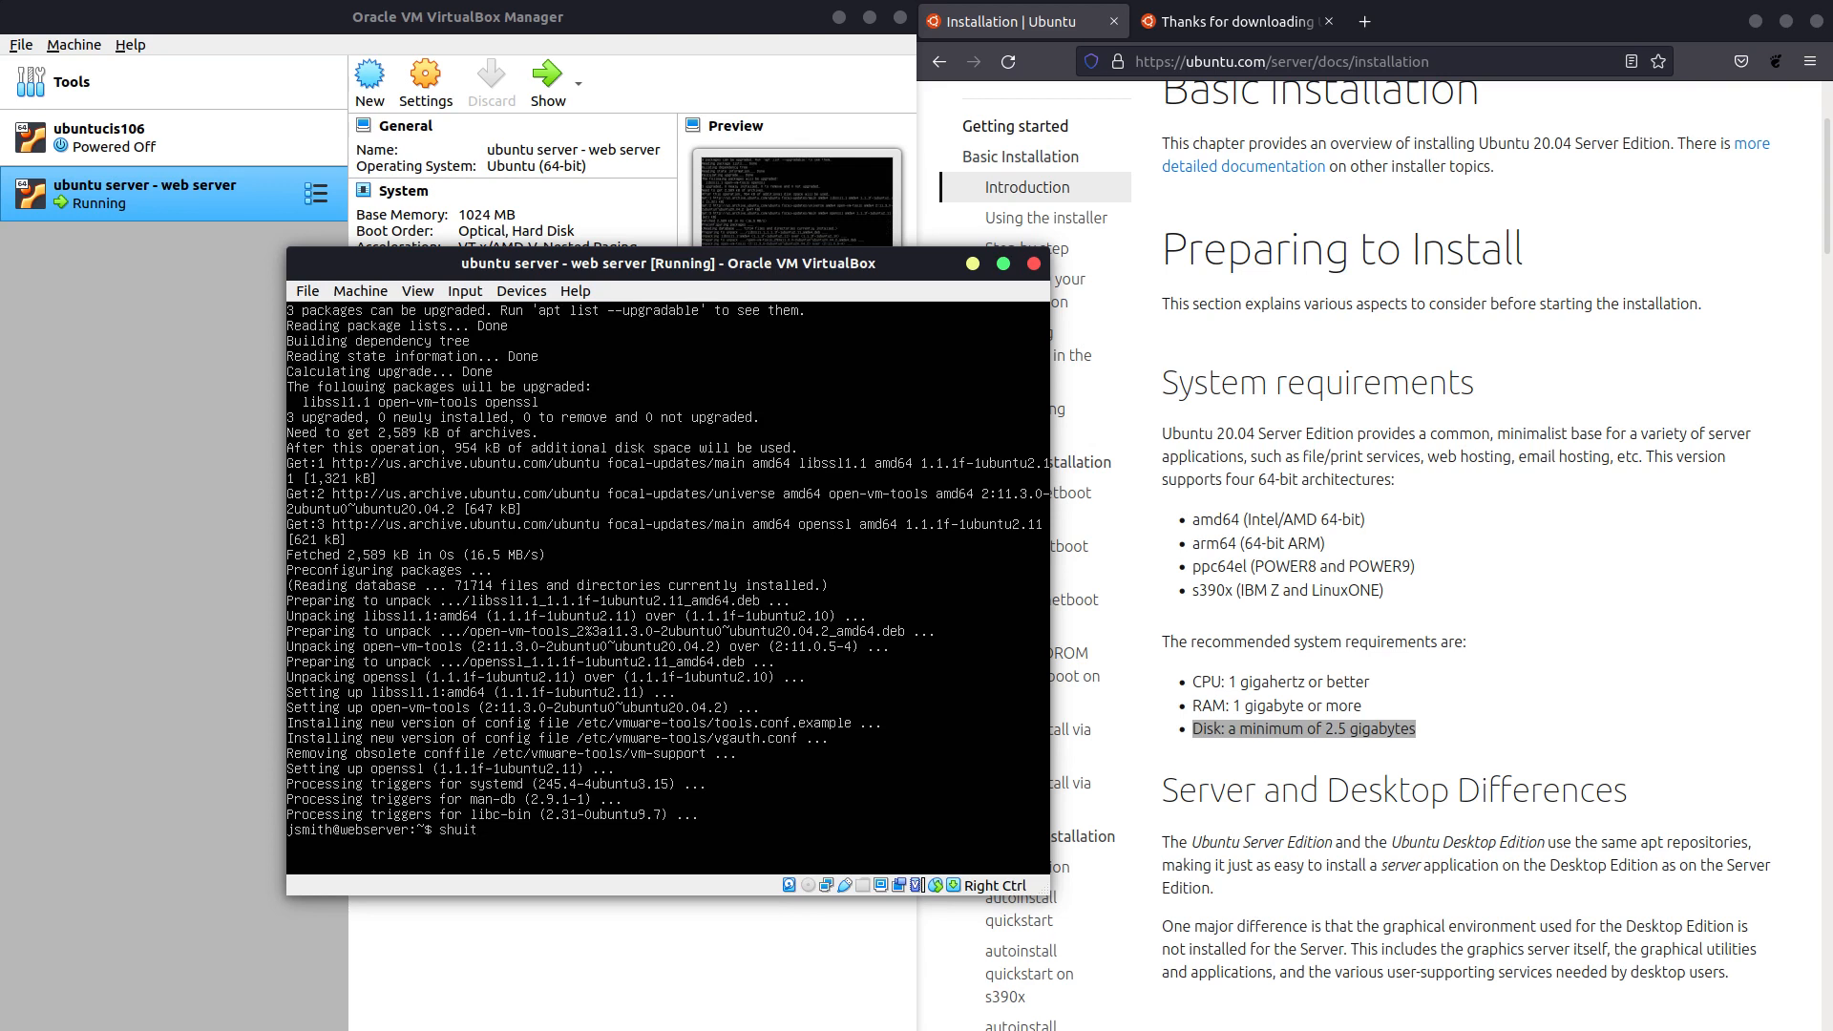
key("Return")
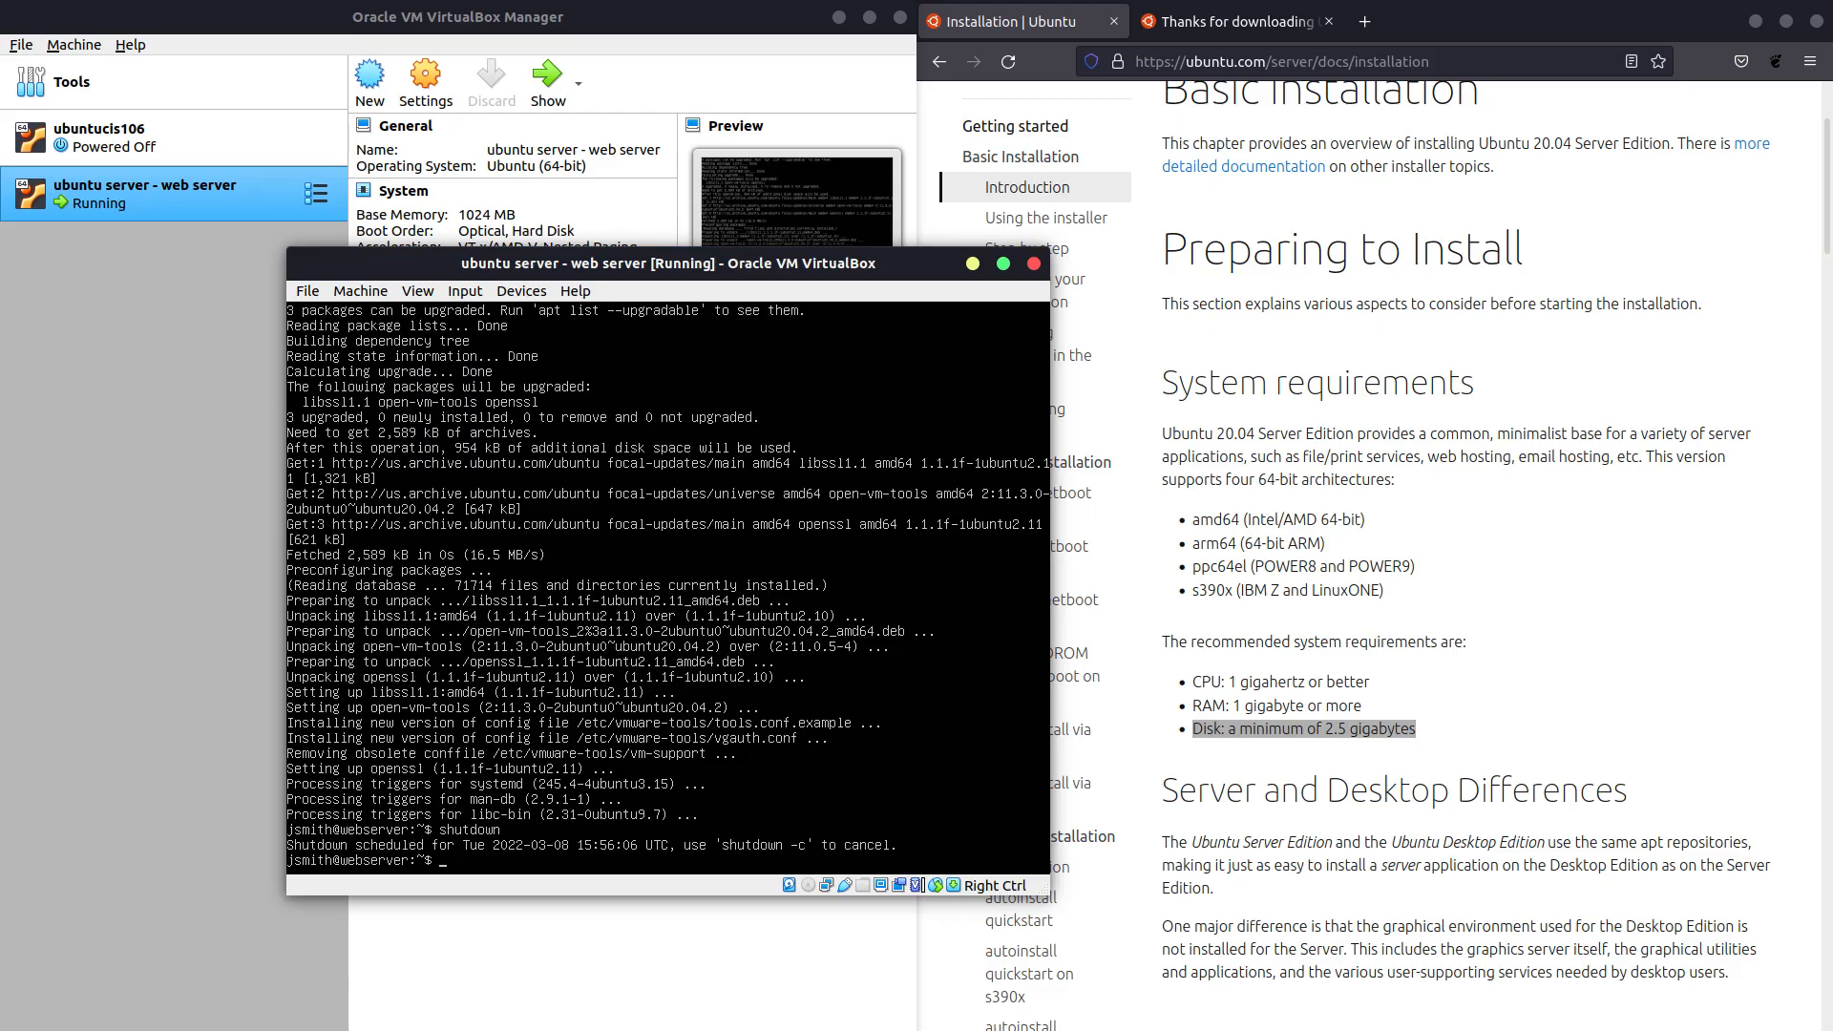
Cancel the scheduled shutdown with shutdown -c, then run shutdown now.
key("Up")
type("0")
key("BackSpace")
type("-c")
key("Return")
key("Up")
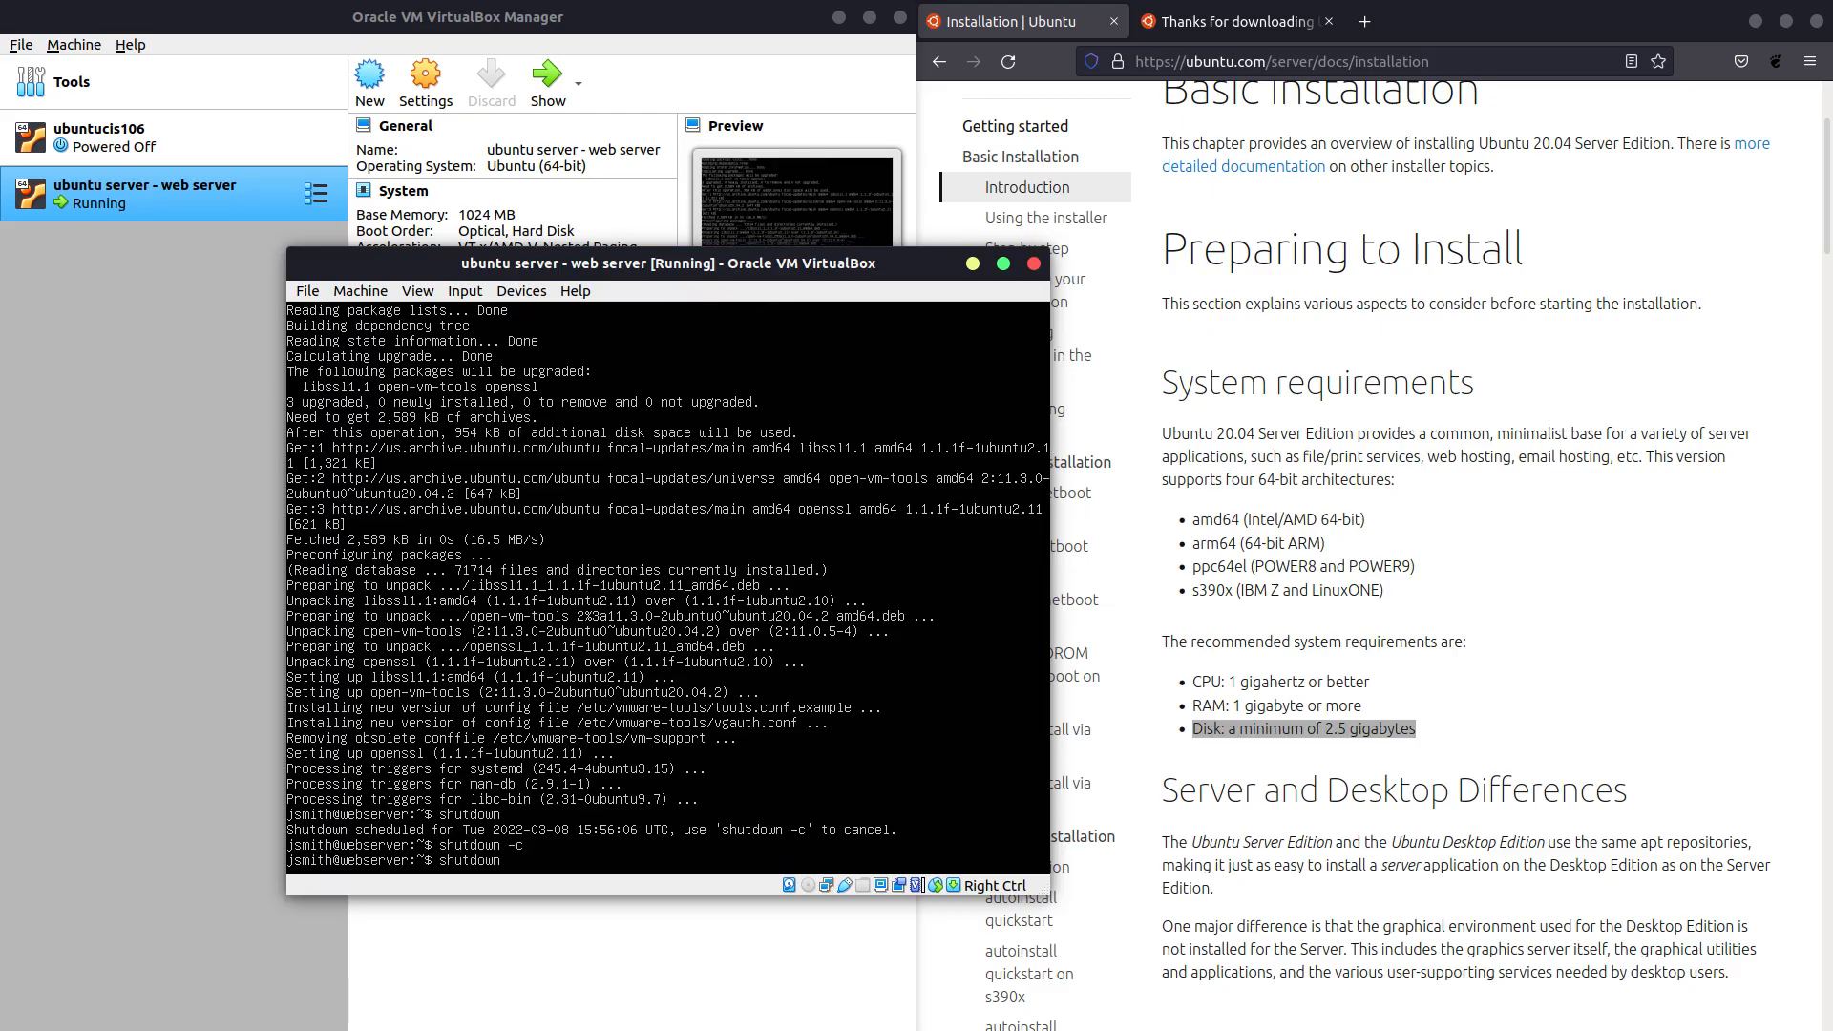
type("now")
key("Return")
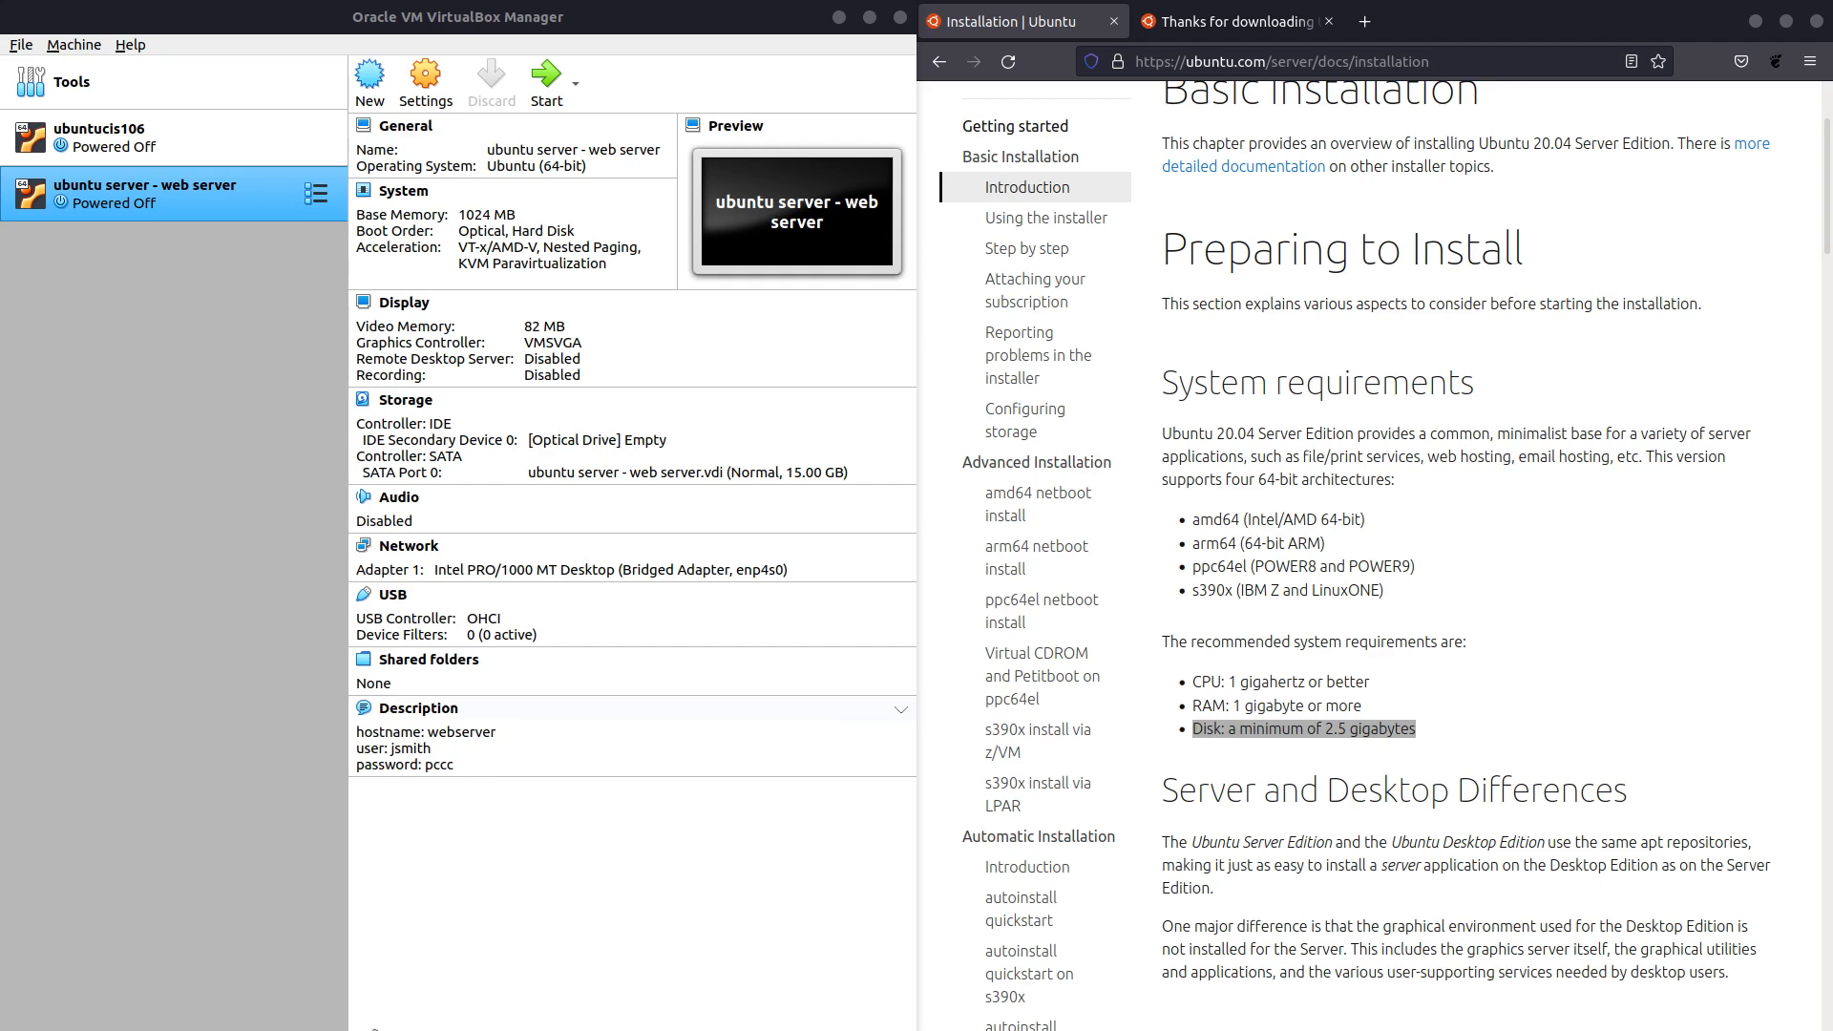
Return to the installation documentation page in the browser while the VM powers off.
left_click(1216, 21)
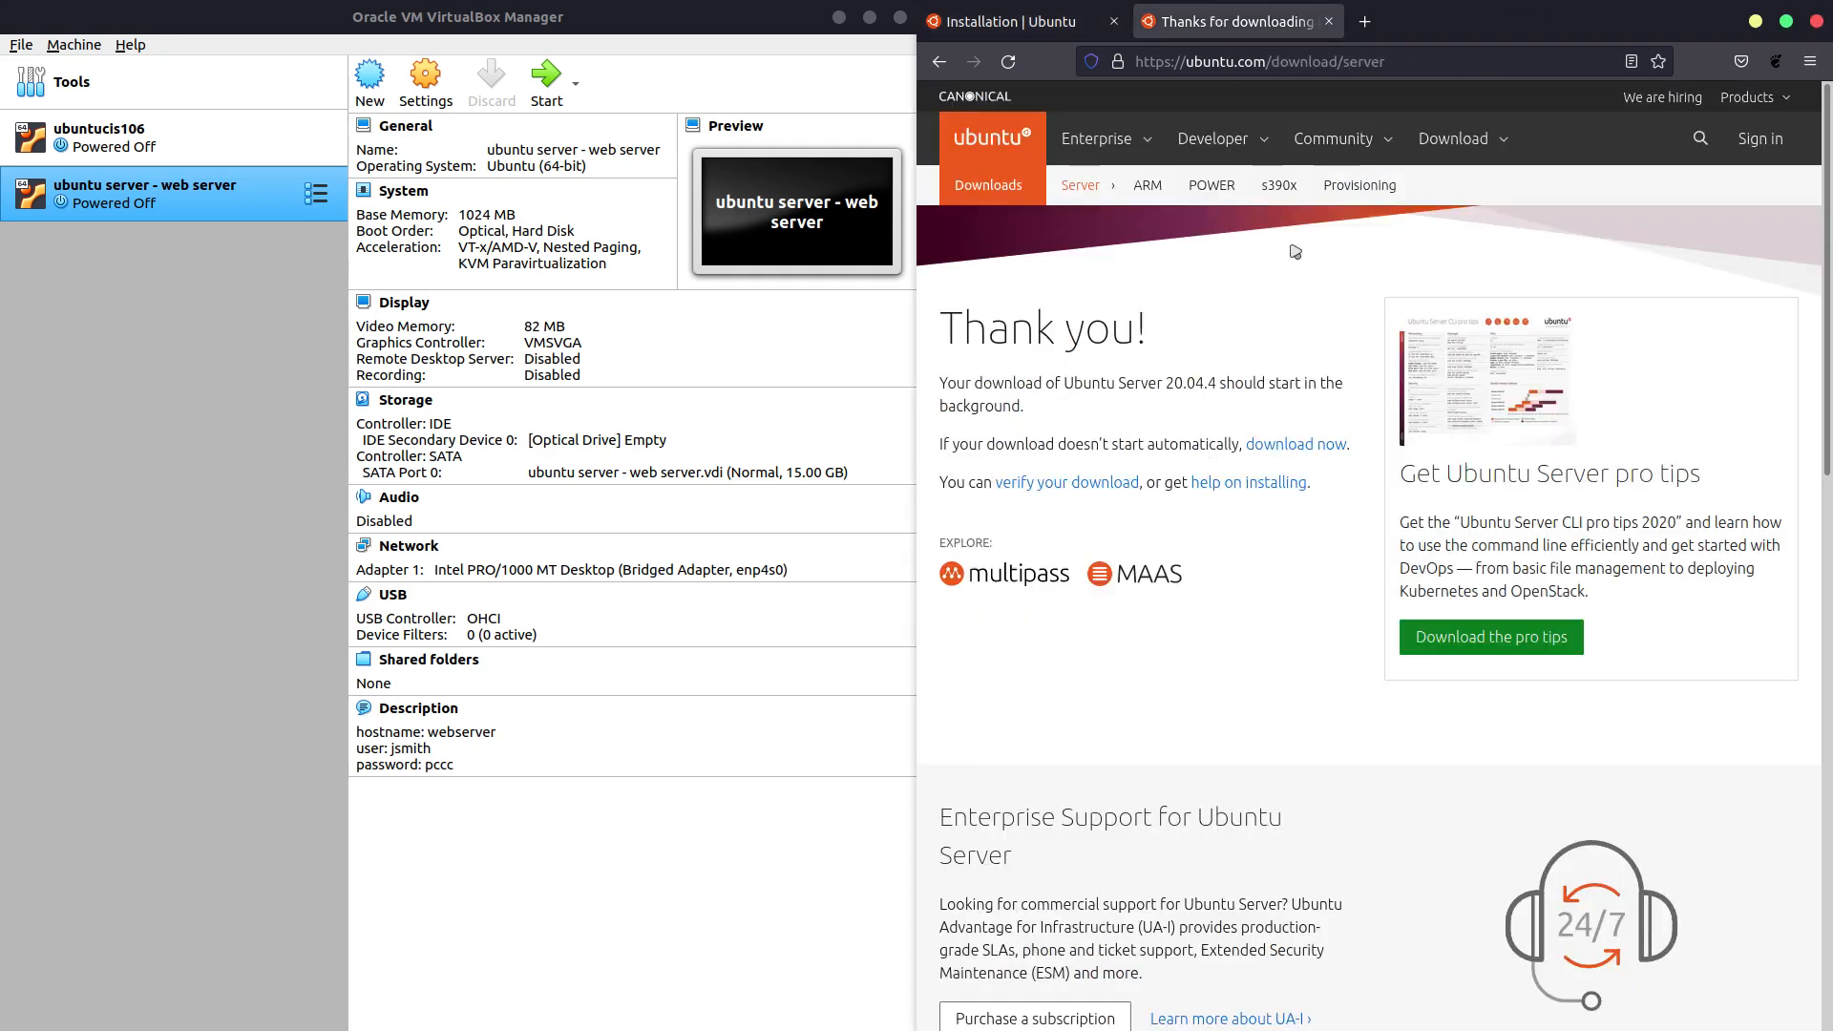
left_click(1019, 7)
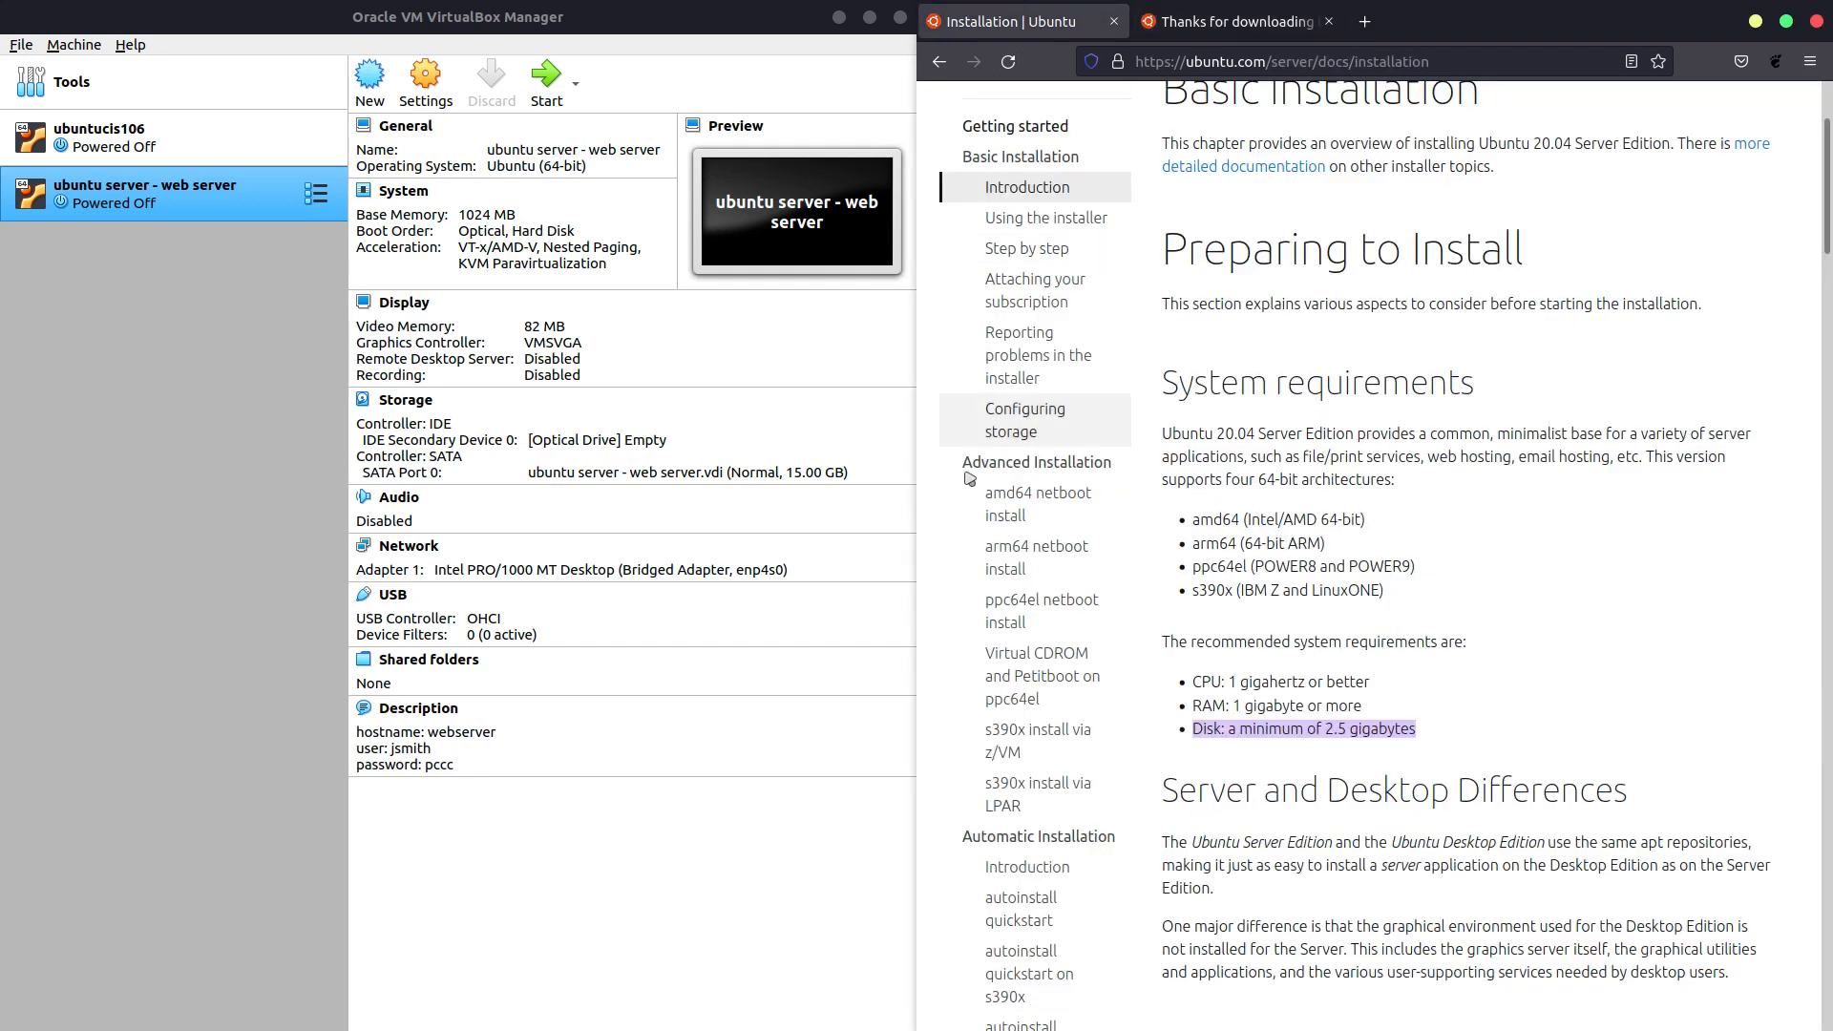